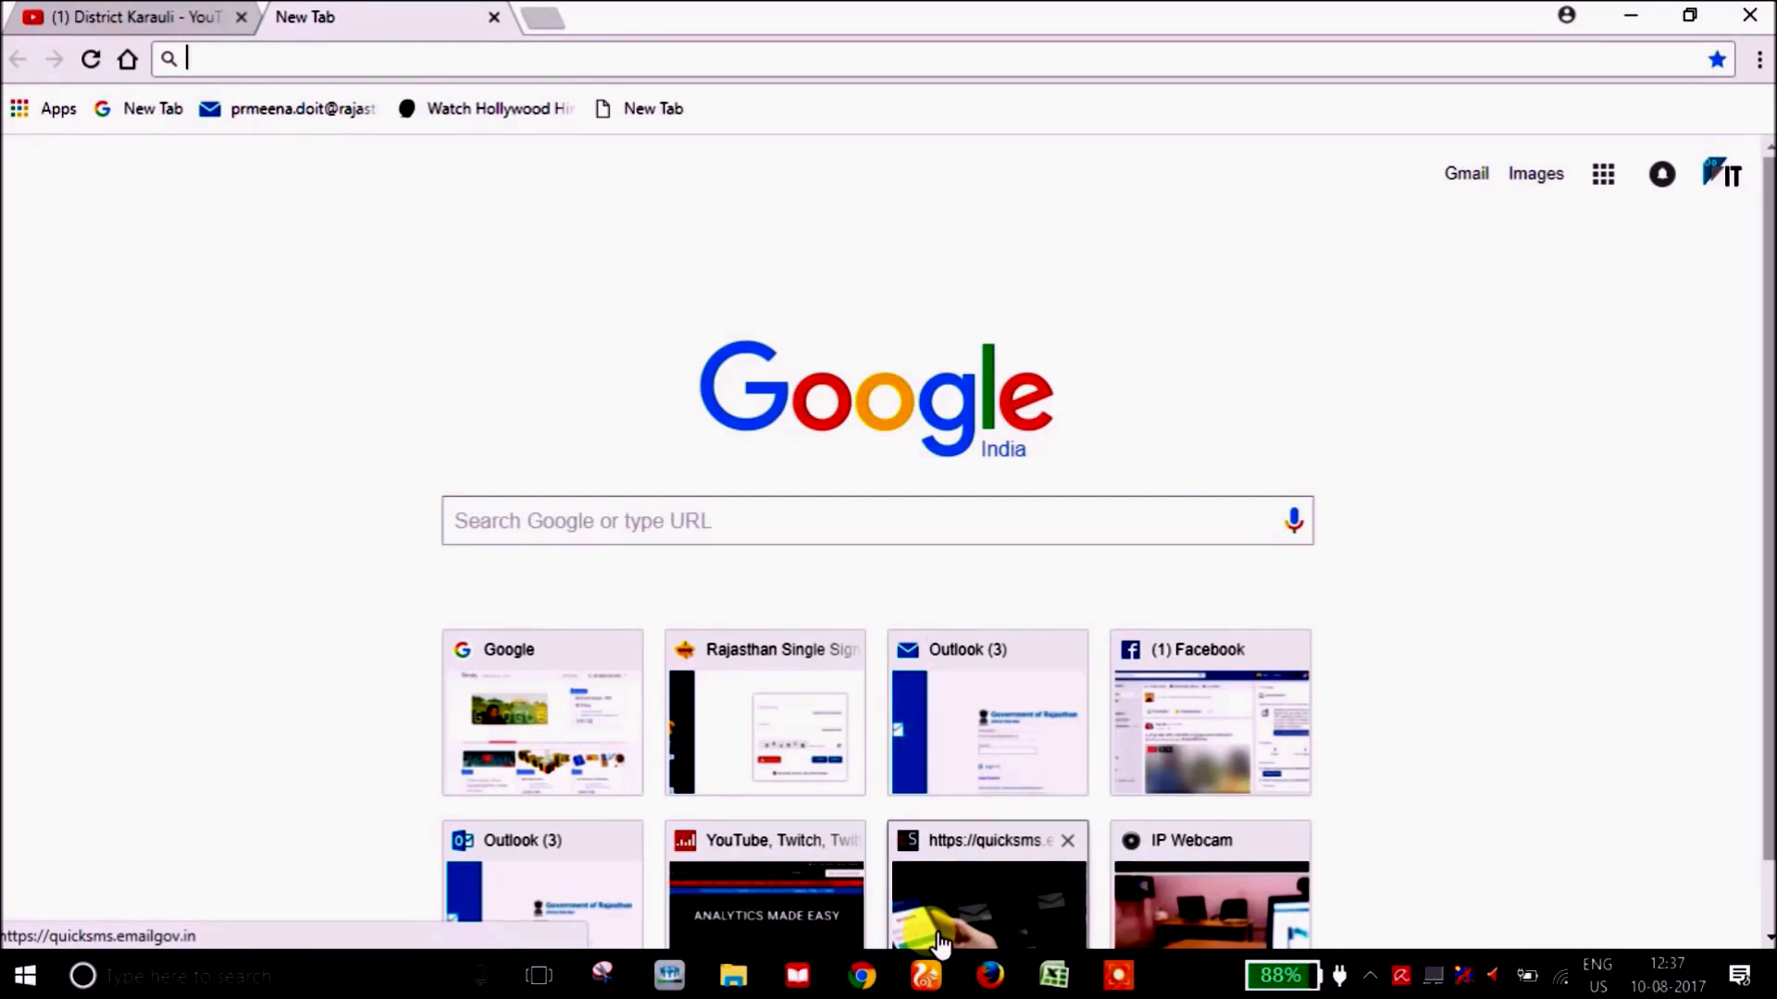
Search Google for 'irctc' and open the IRCTC Next Generation eTicketing System result.
{"action": "left_click", "coordinate": [563, 522]}
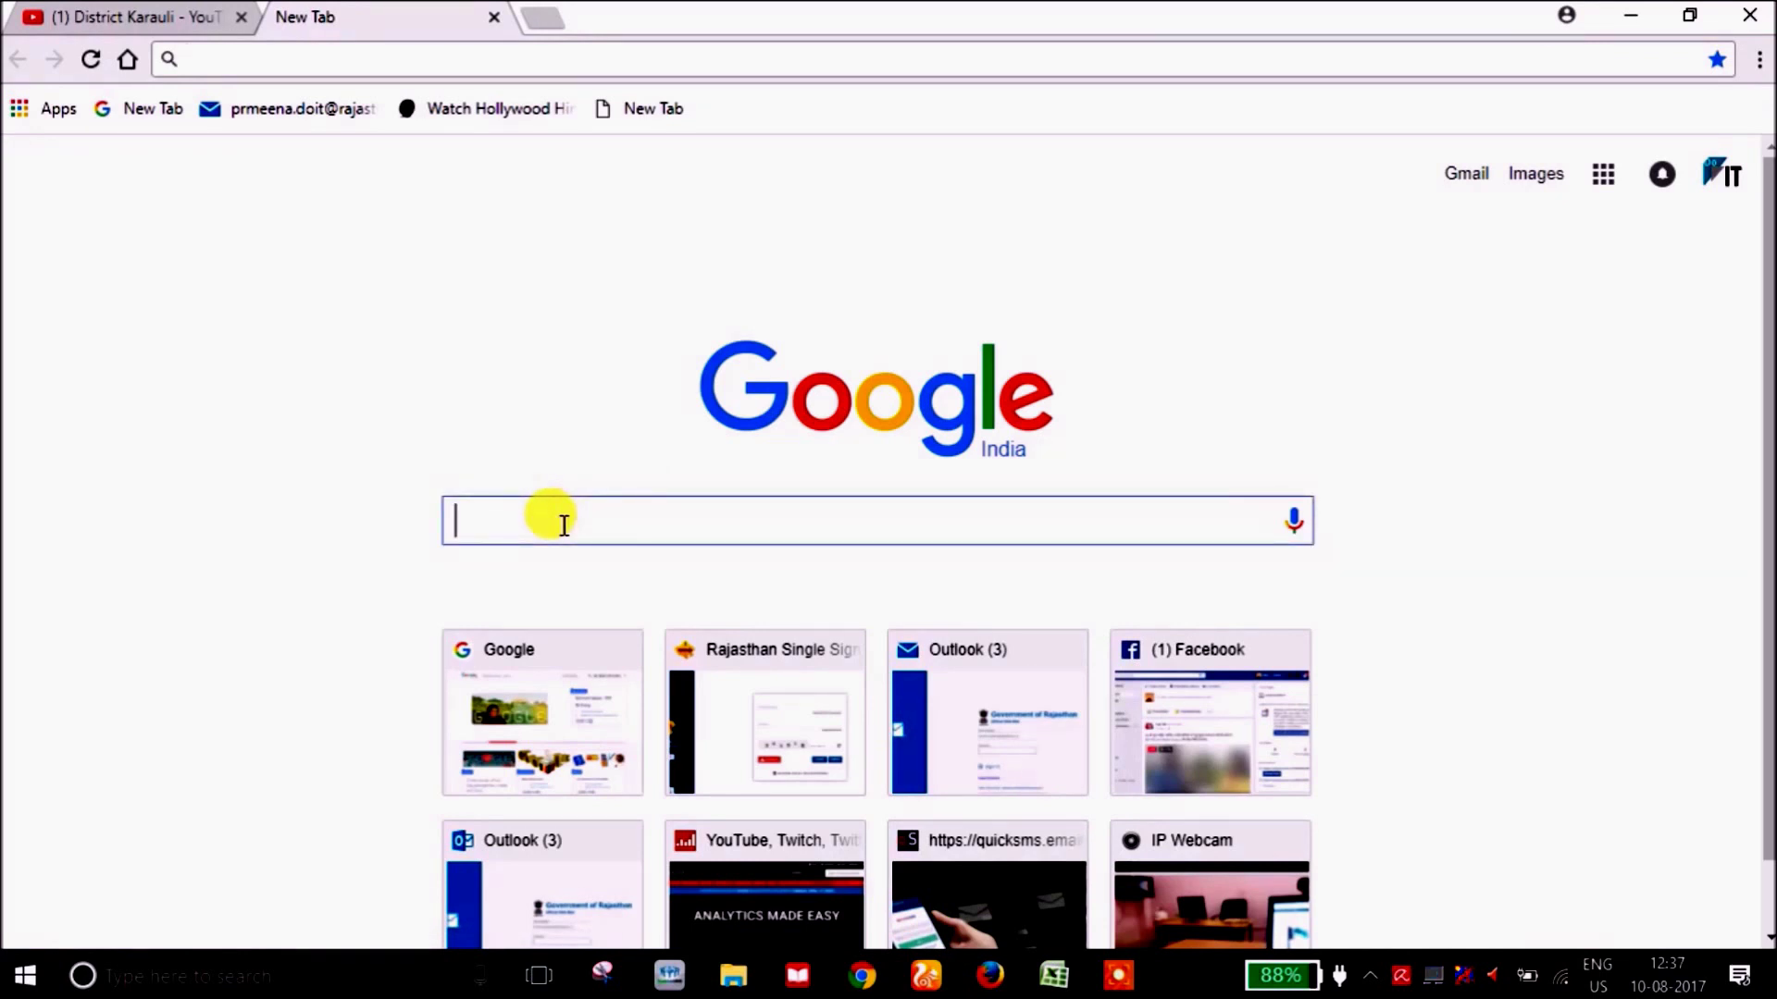
{"action": "type", "text": "irctc"}
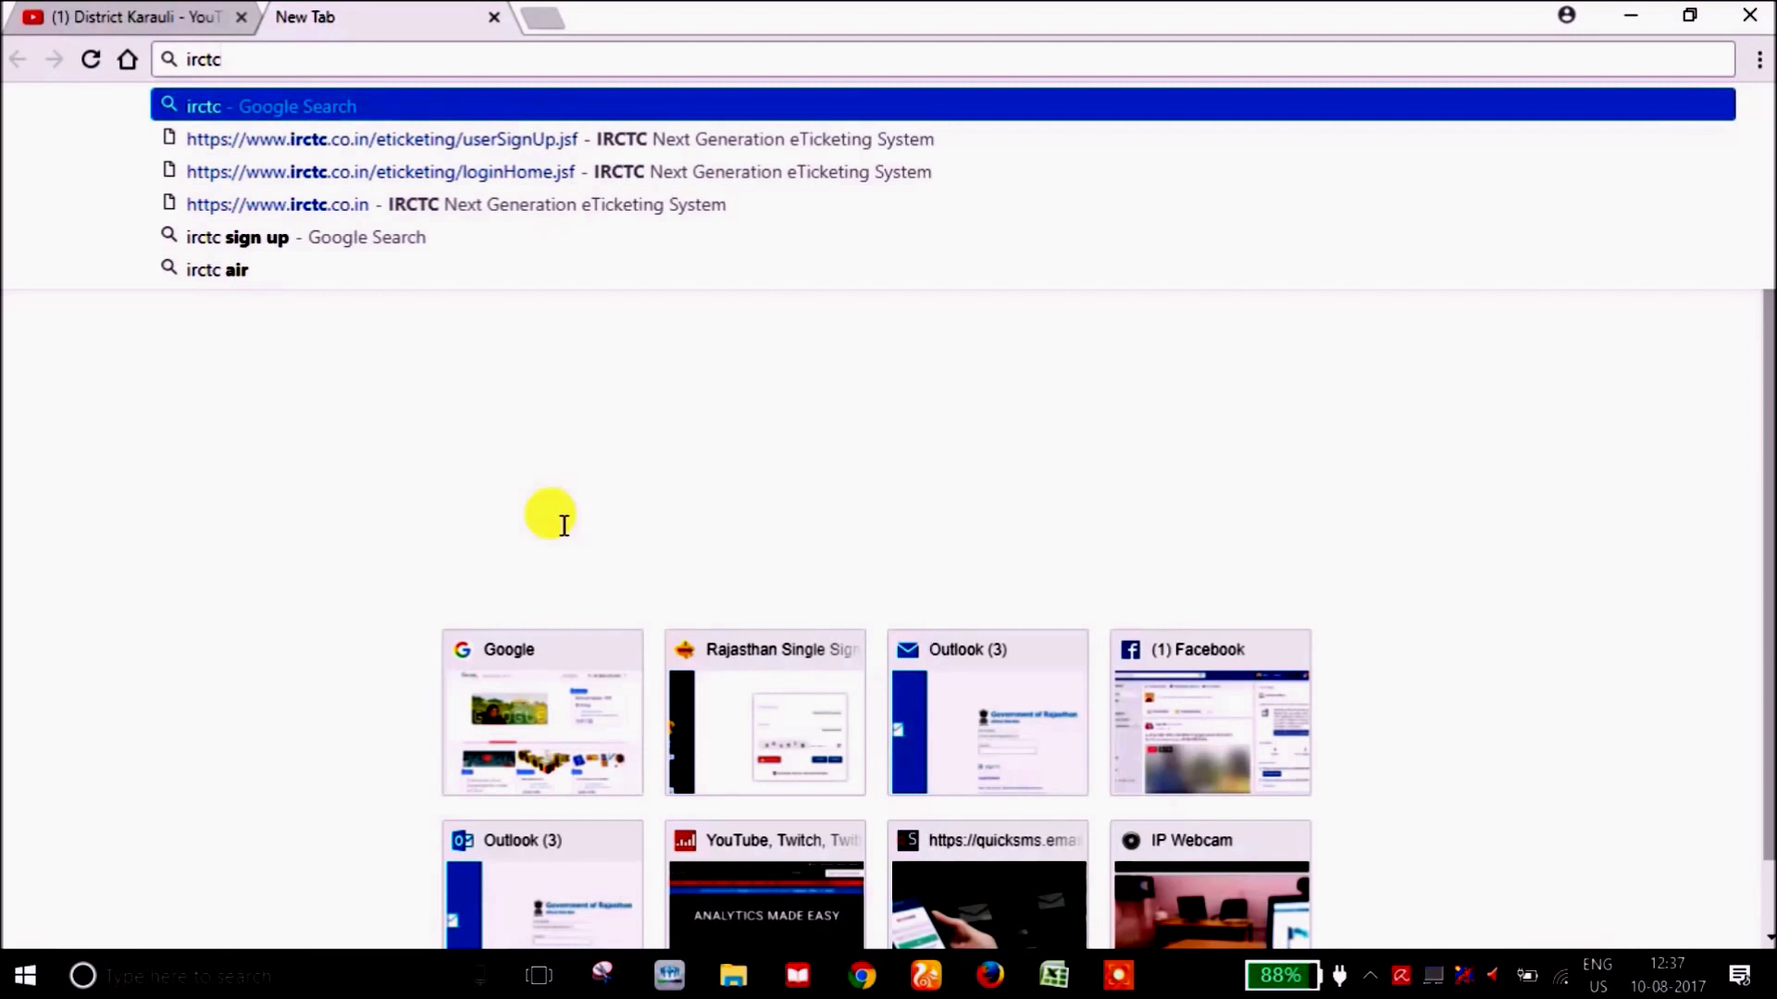
{"action": "key", "text": "Return"}
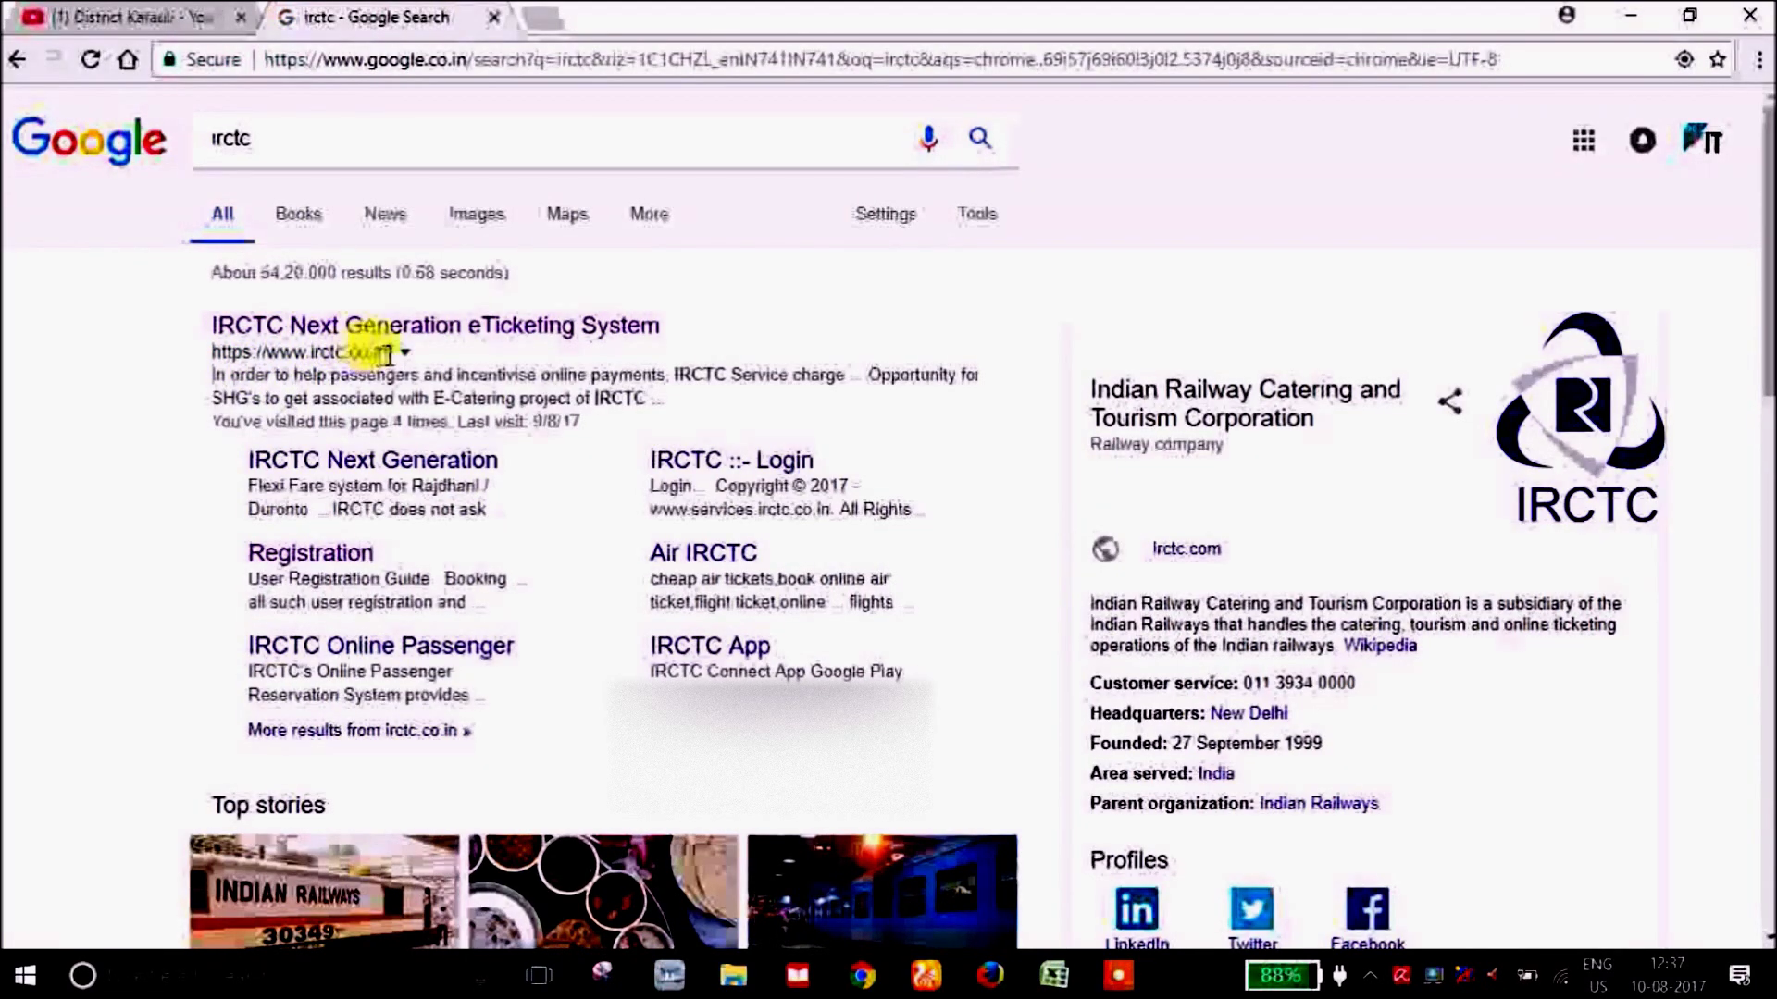
{"action": "left_click", "coordinate": [293, 329]}
Follow the Sign up link below the IRCTC login box to the new-user form.
{"action": "mouse_move", "coordinate": [1052, 326]}
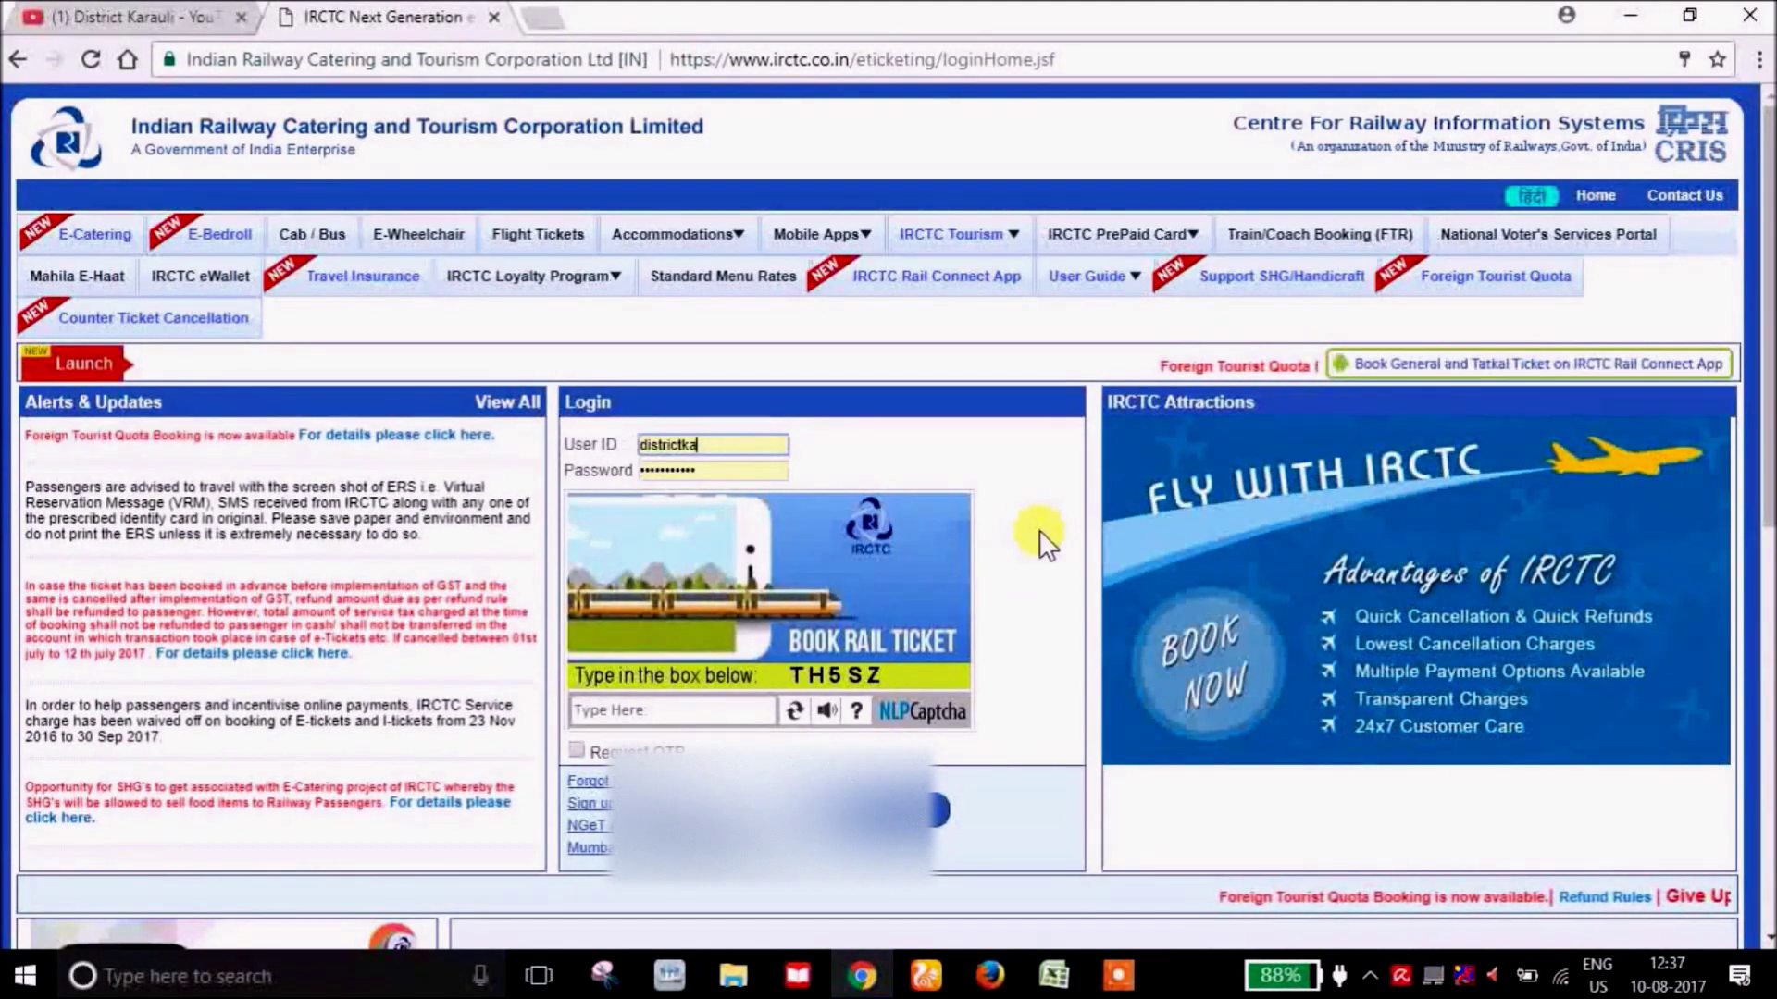
{"action": "left_click_drag", "start_coordinate": [611, 804], "coordinate": [570, 807]}
{"action": "left_click", "coordinate": [566, 807]}
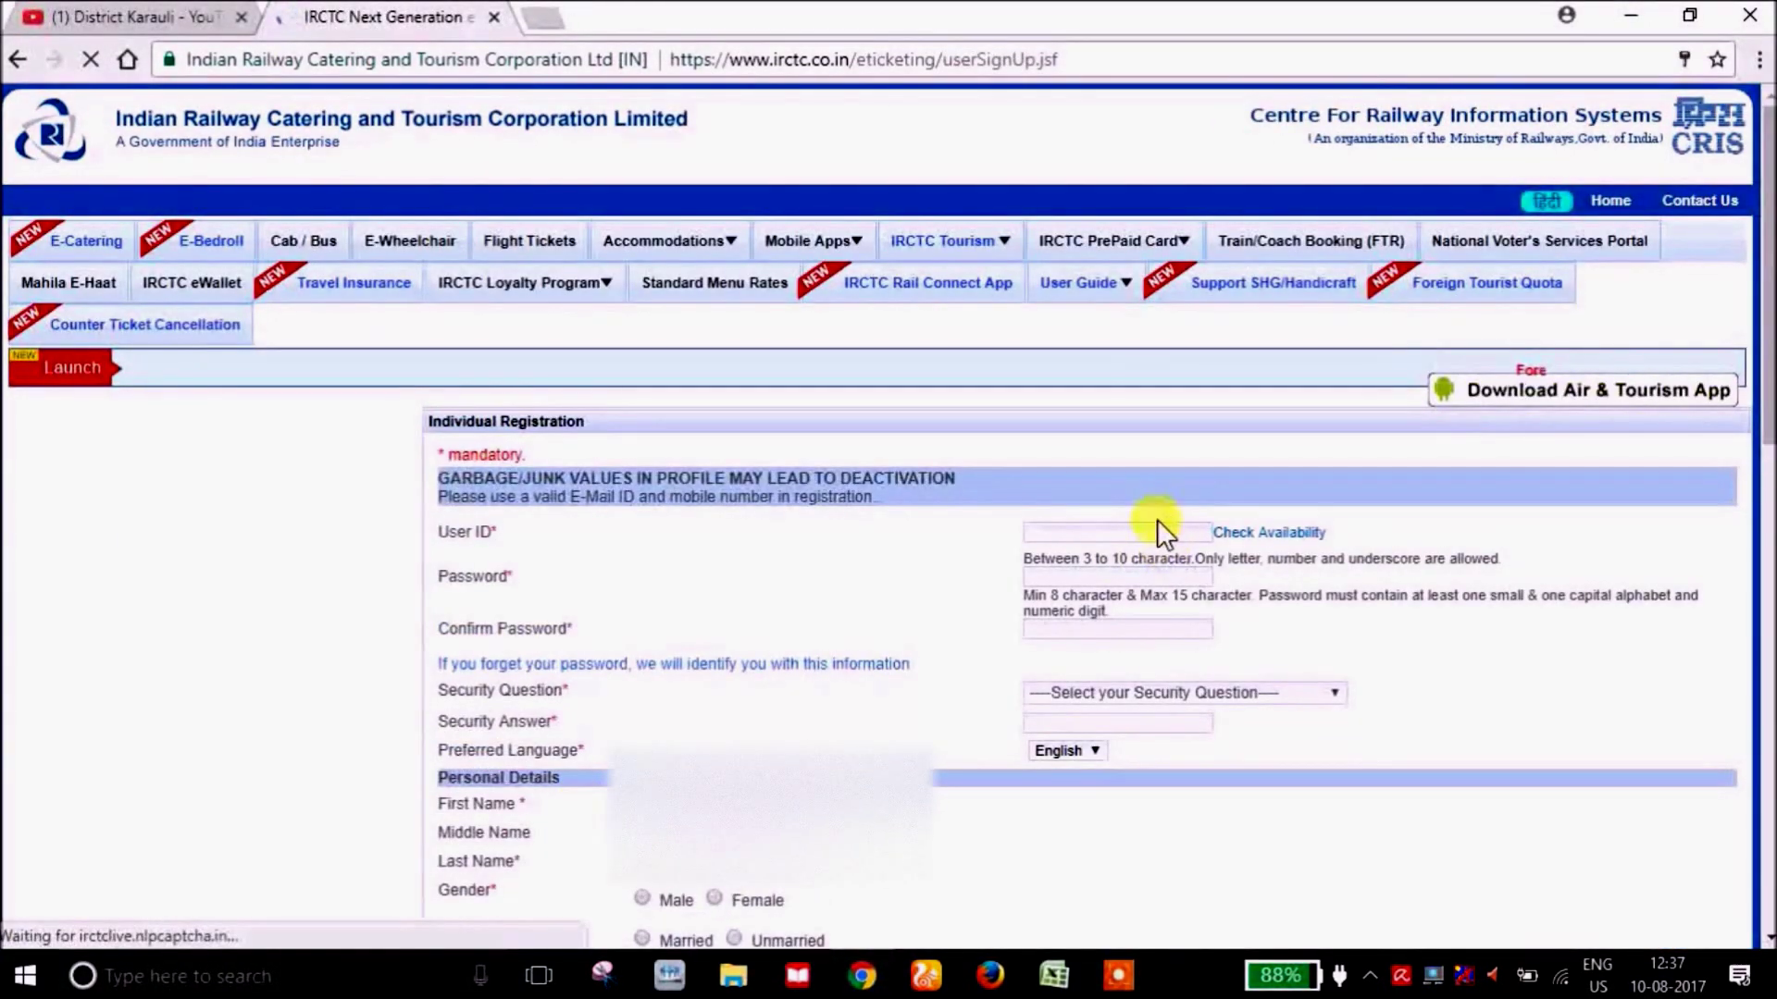
Enter a user ID and check that it is available.
{"action": "left_click", "coordinate": [1059, 535]}
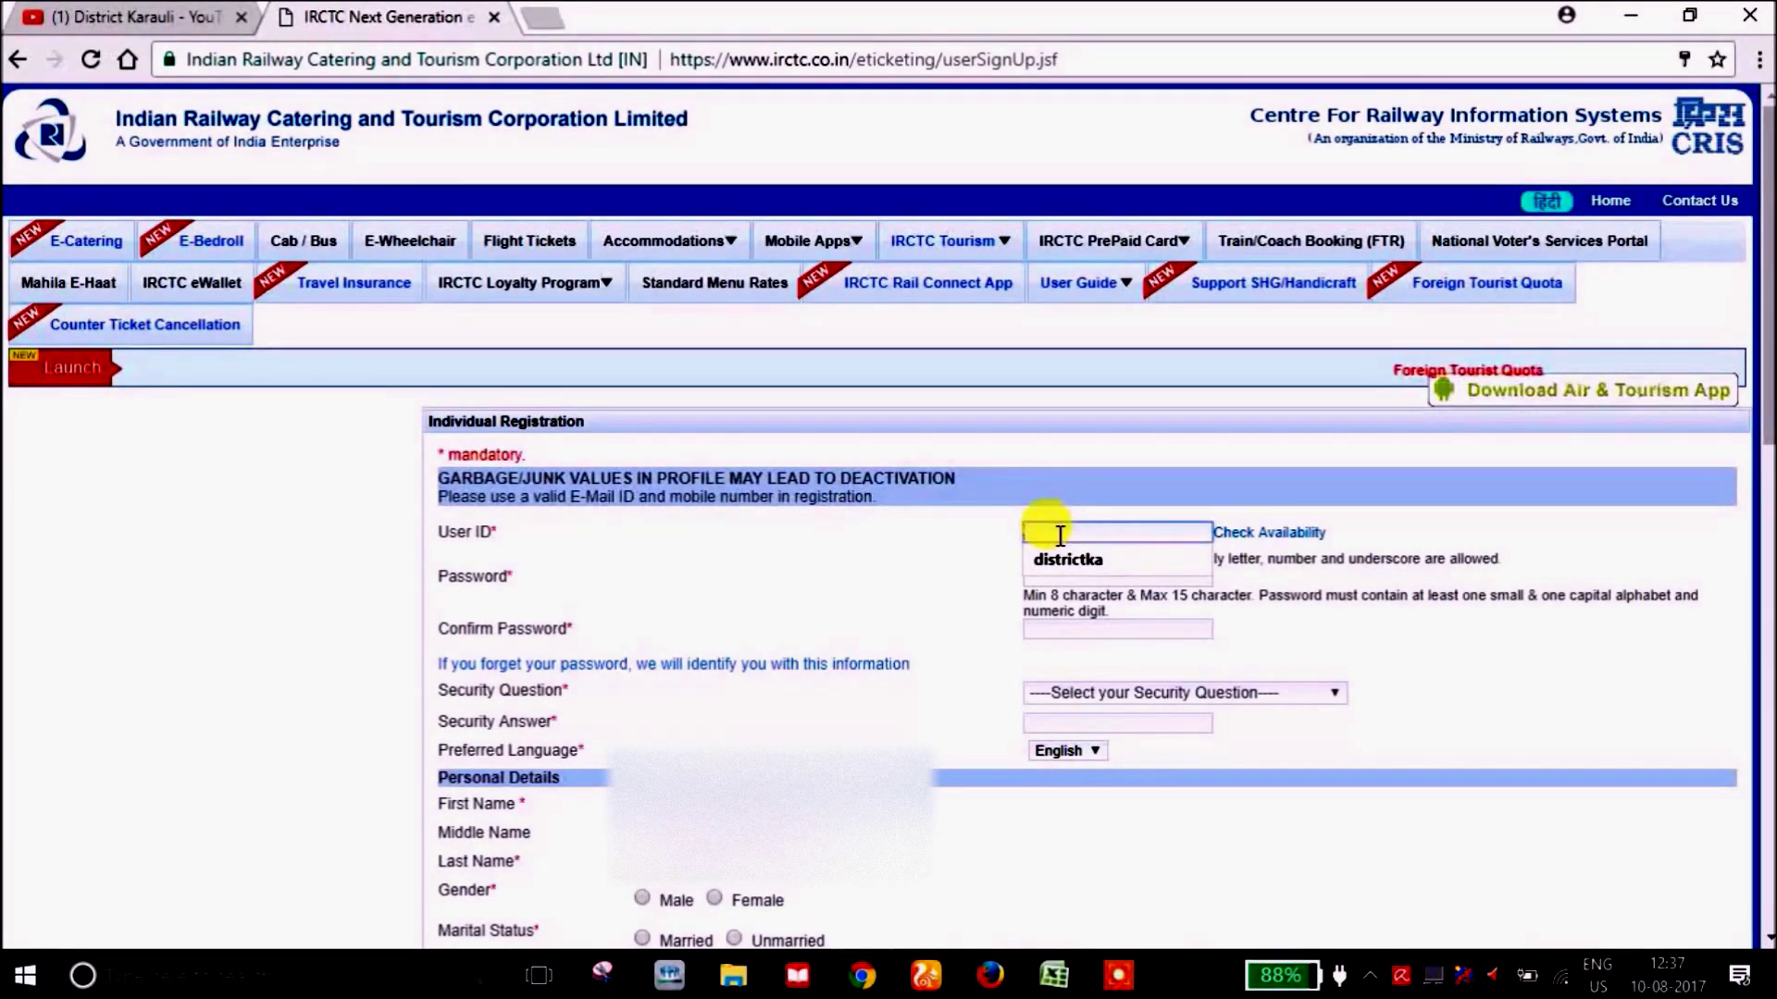
{"action": "type", "text": "myirctc833"}
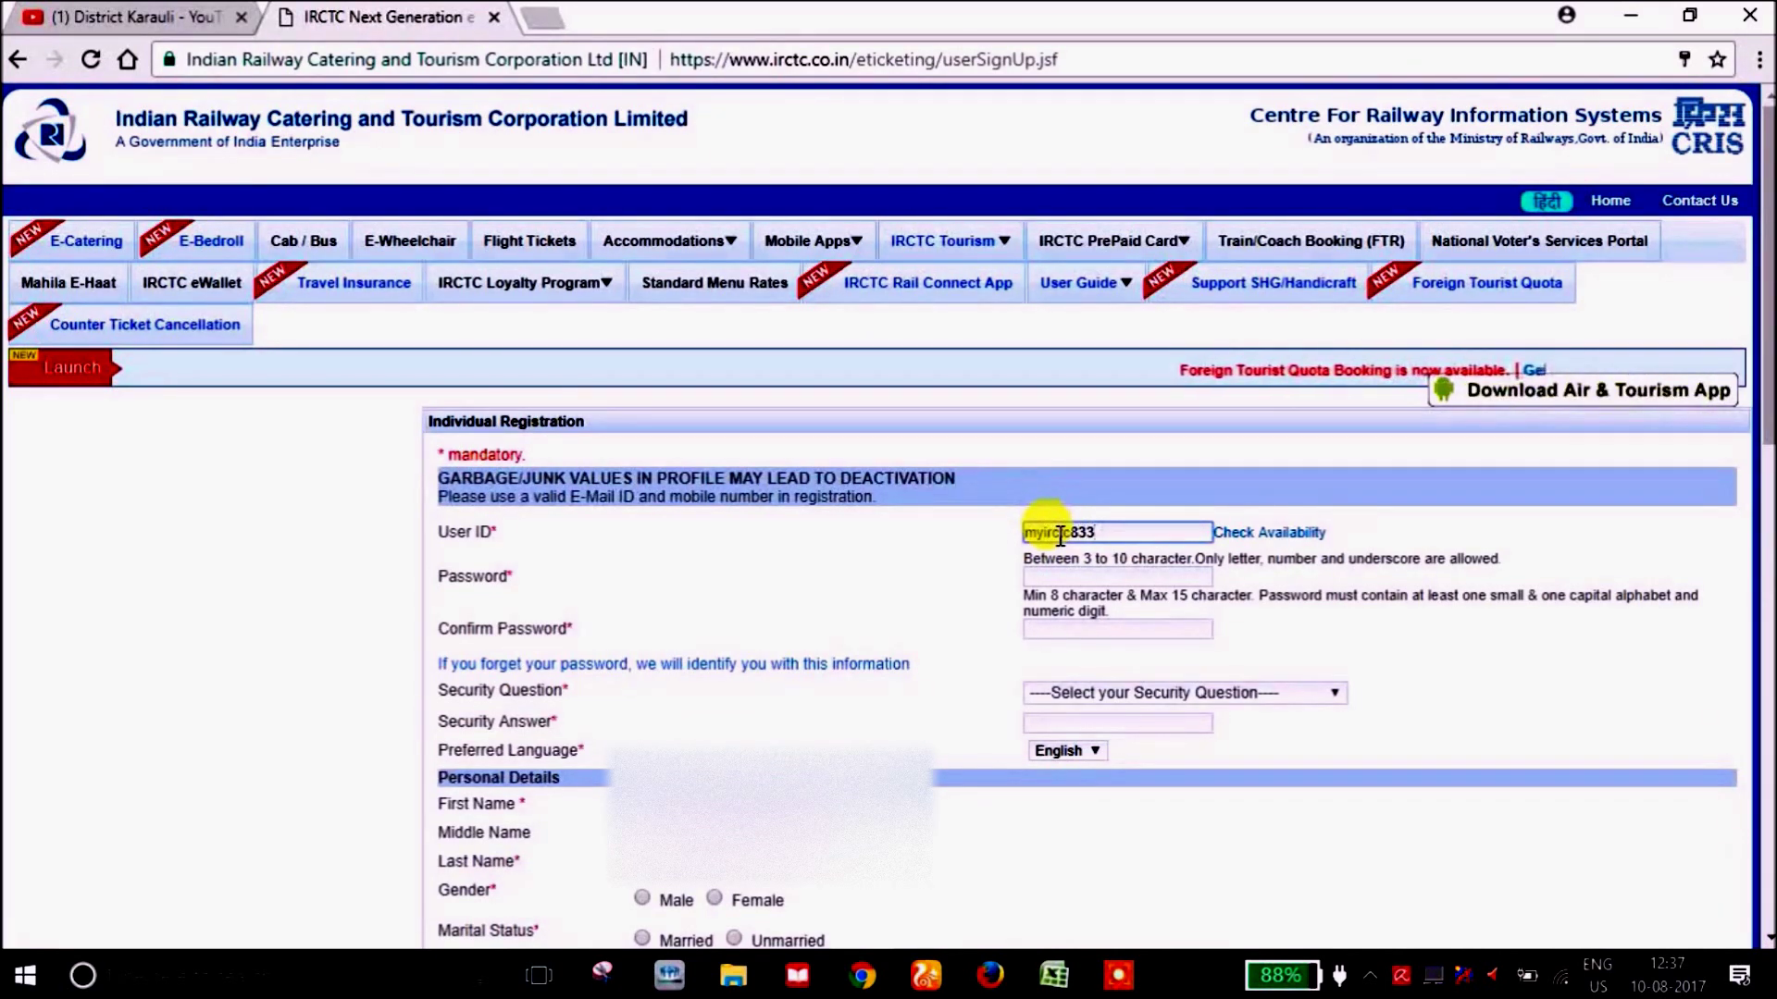
{"action": "left_click", "coordinate": [1060, 537]}
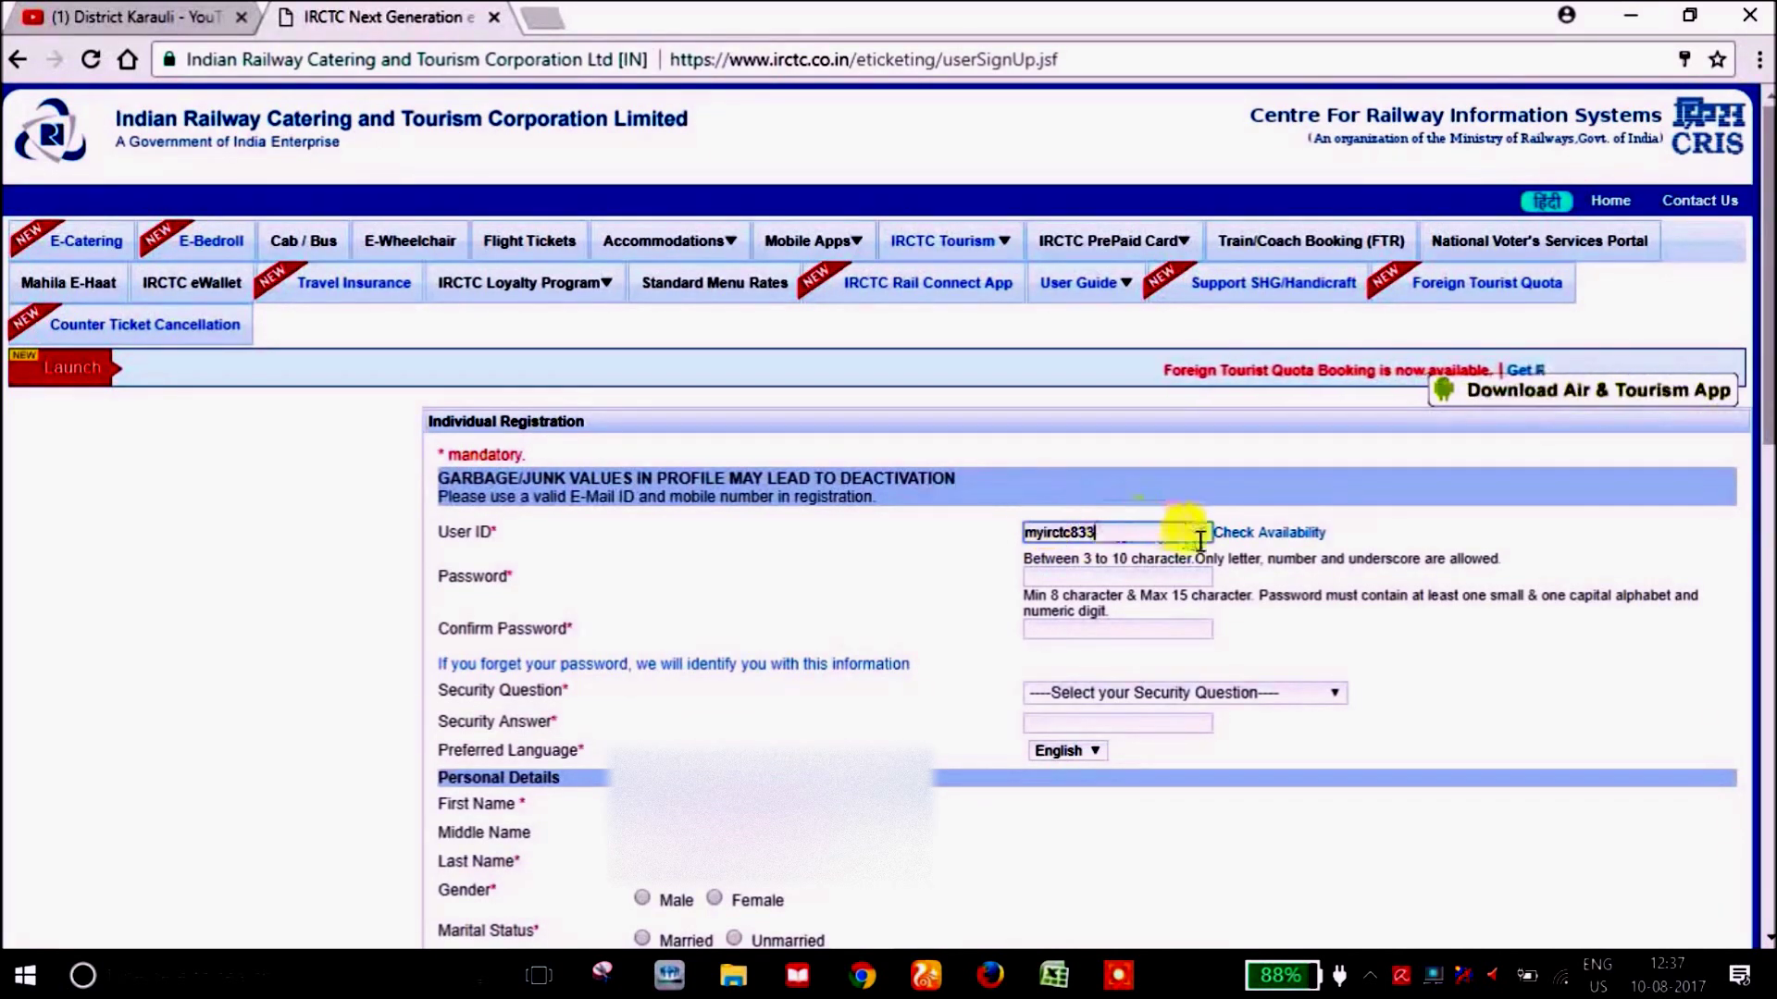
{"action": "left_click", "coordinate": [1262, 534]}
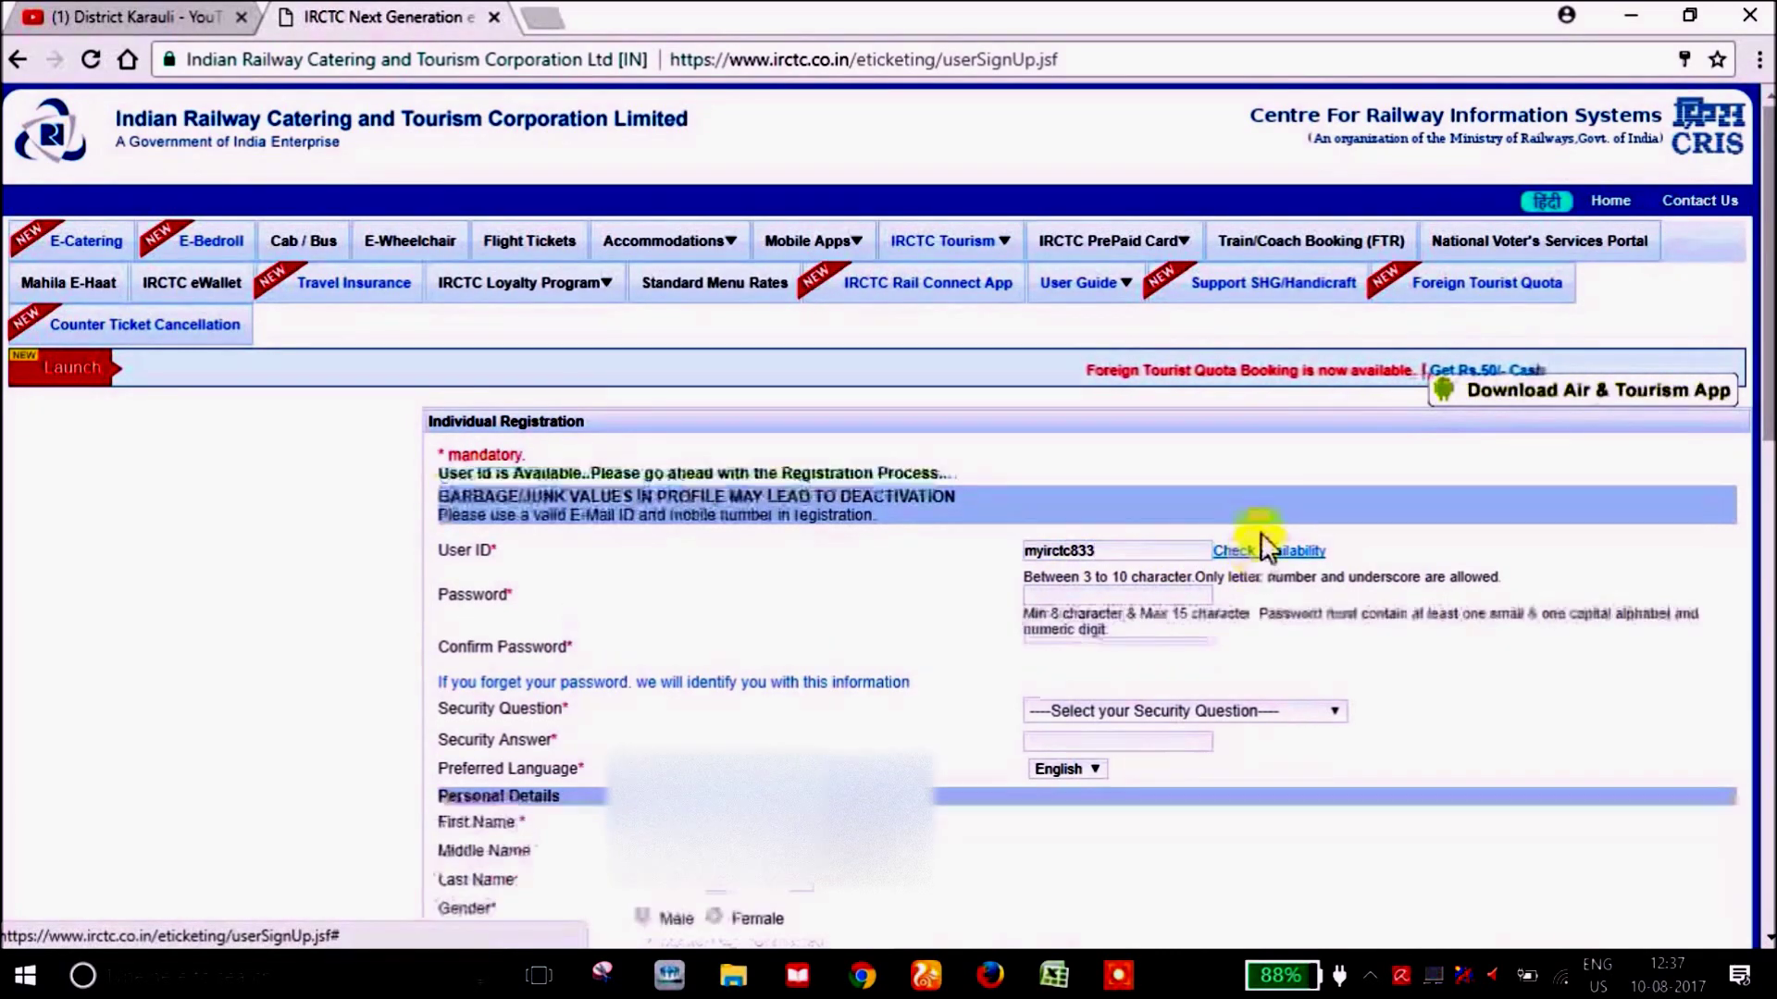
Fill in the account password and repeat it in Confirm Password.
{"action": "left_click", "coordinate": [1087, 594]}
{"action": "key", "text": "ctrl+v"}
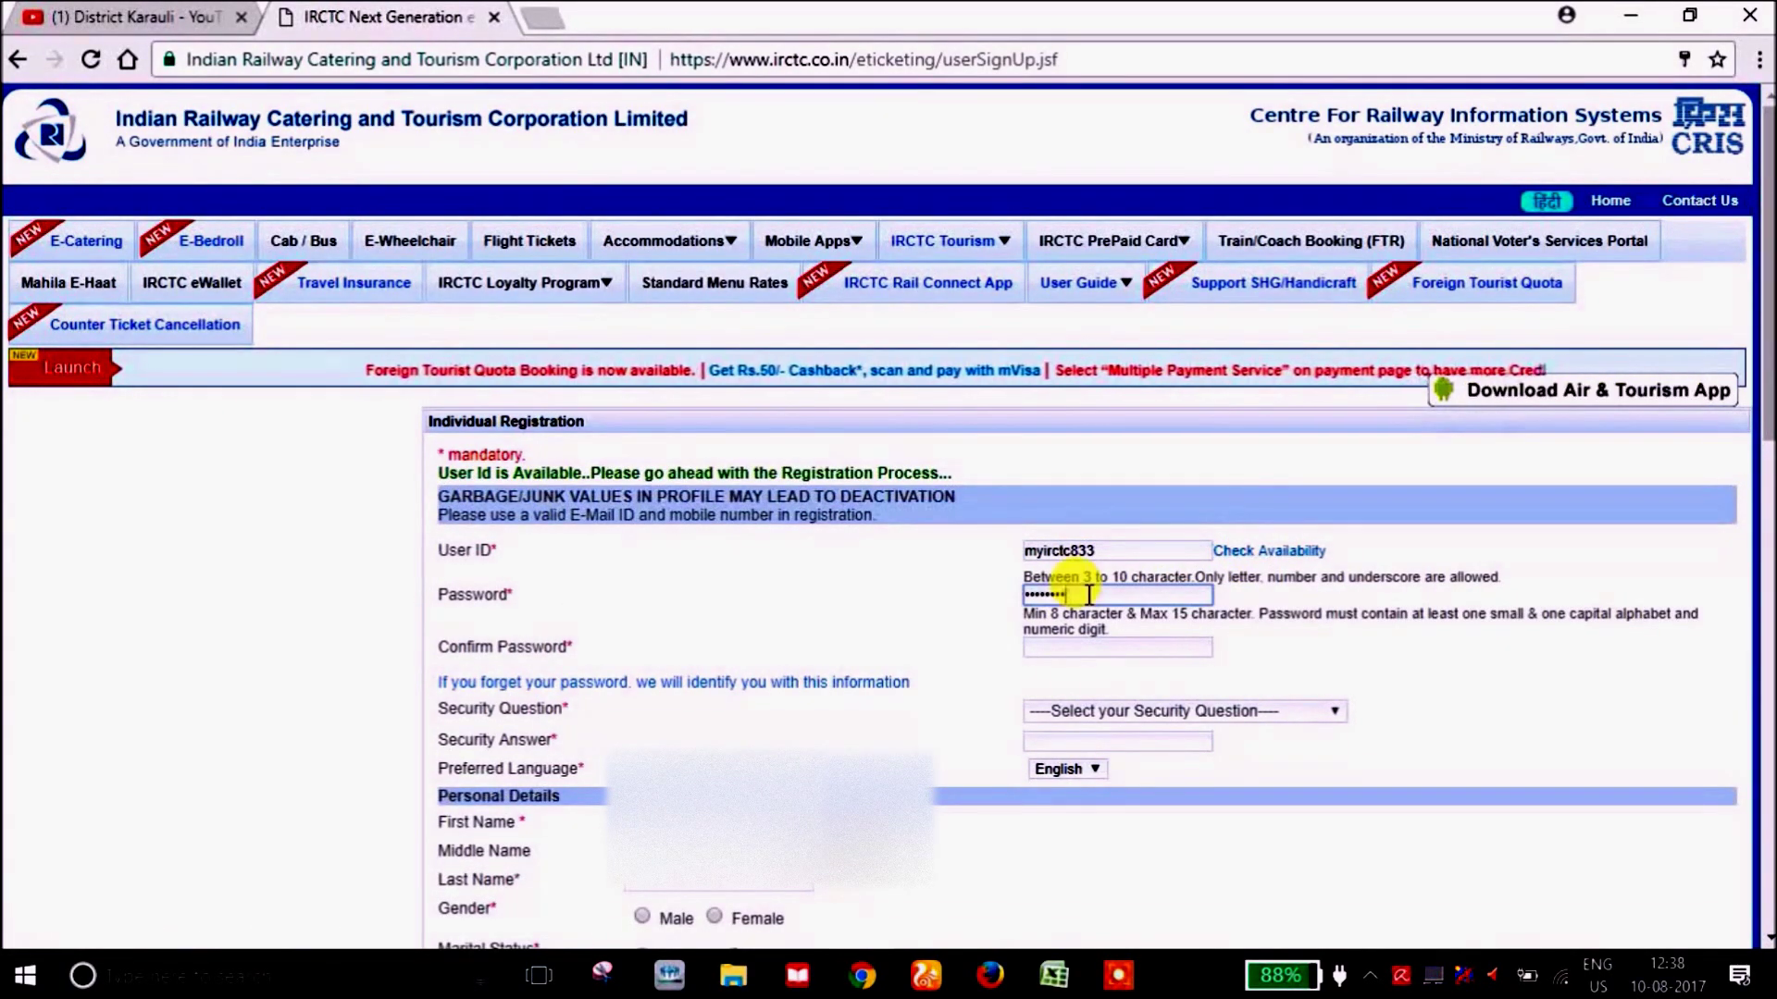
{"action": "left_click", "coordinate": [1046, 648]}
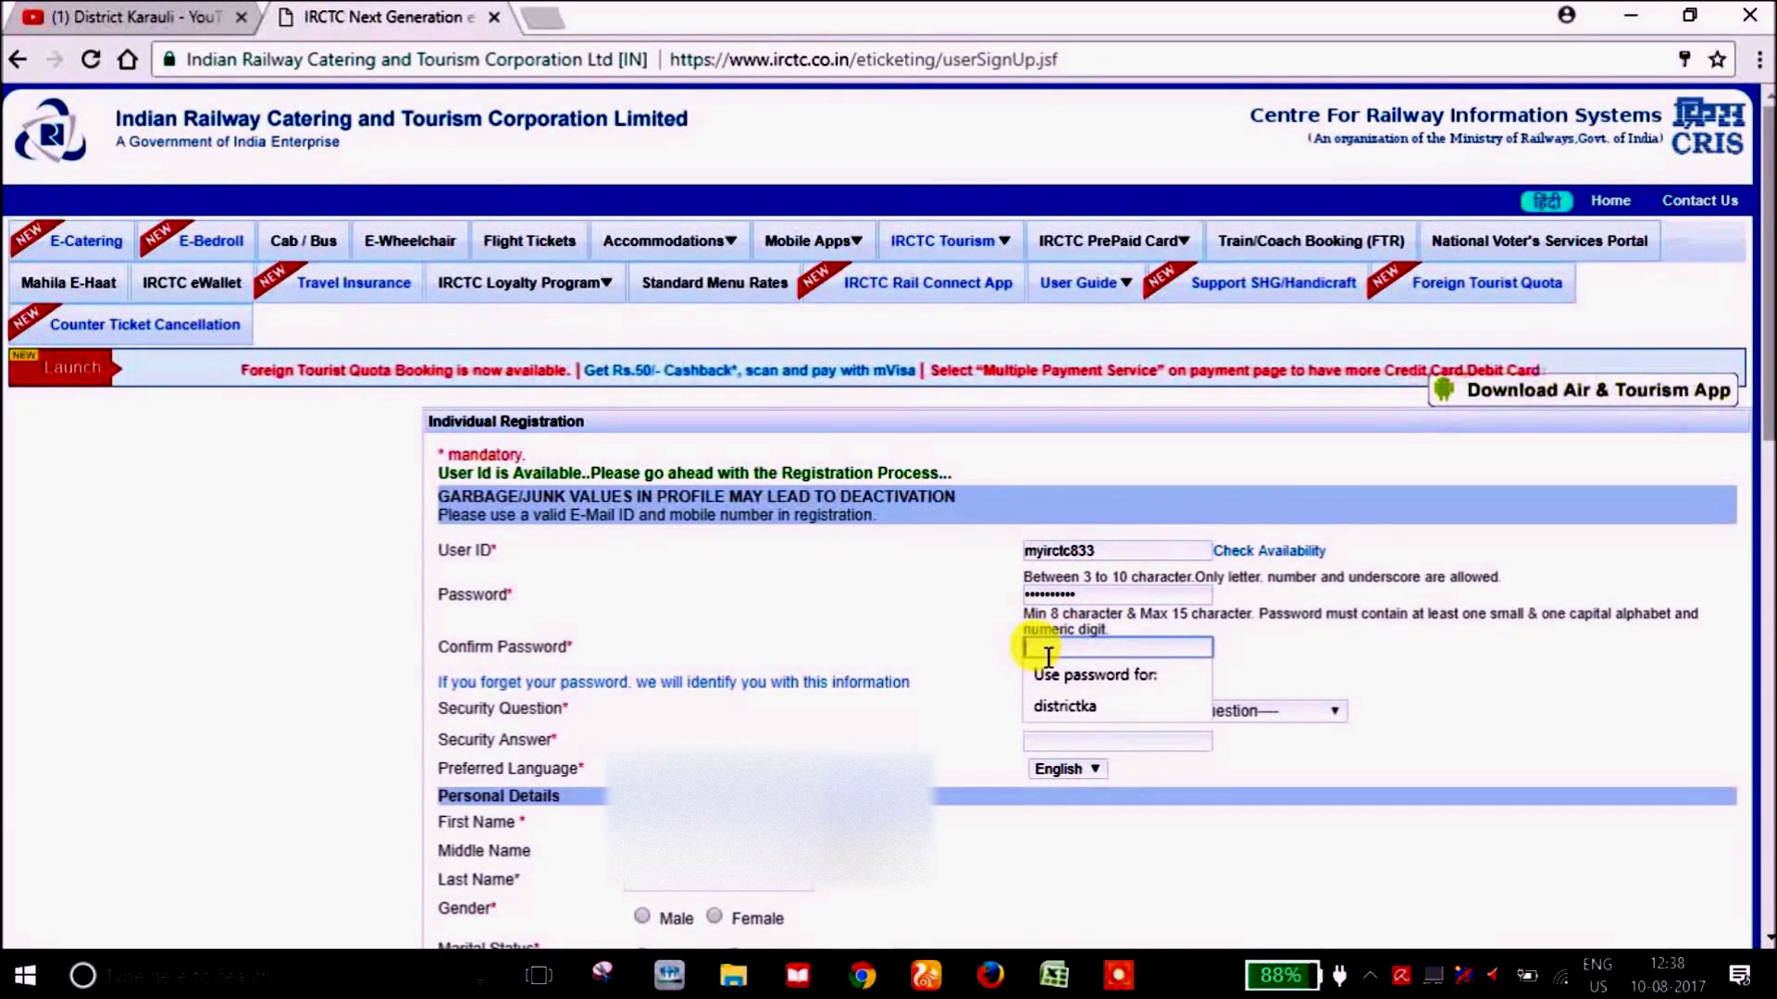
{"action": "type", "text": "aaa"}
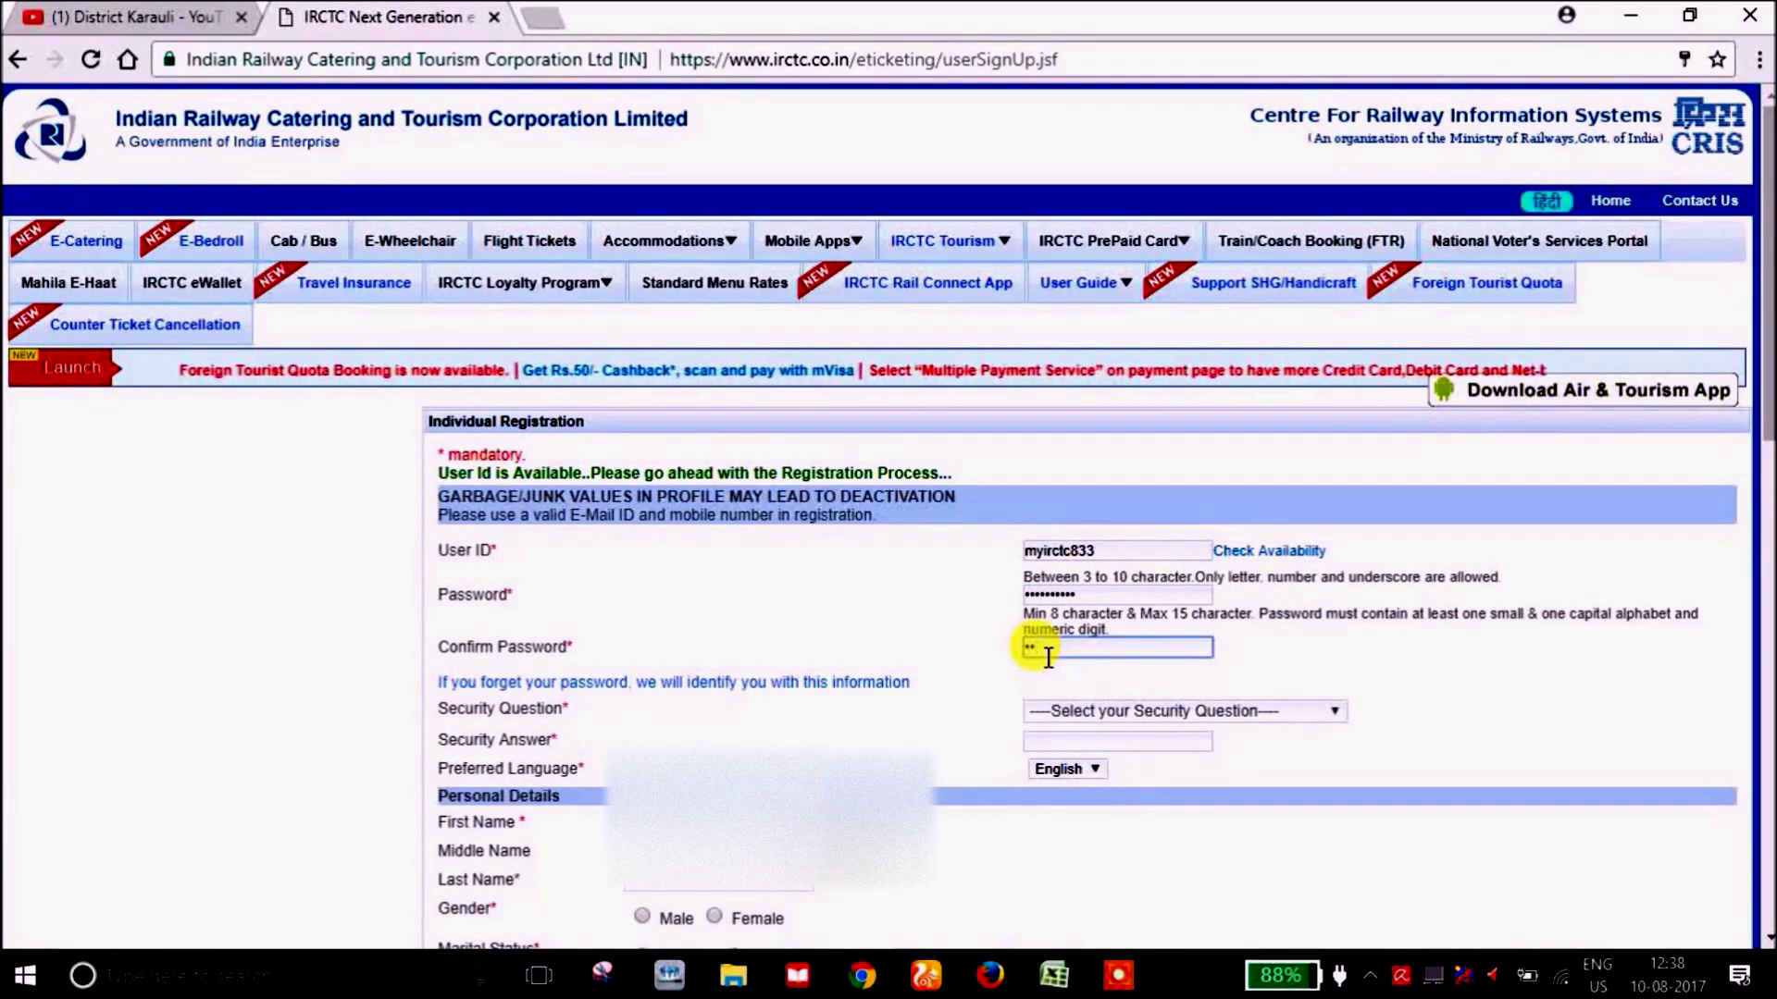
{"action": "type", "text": "aaaa"}
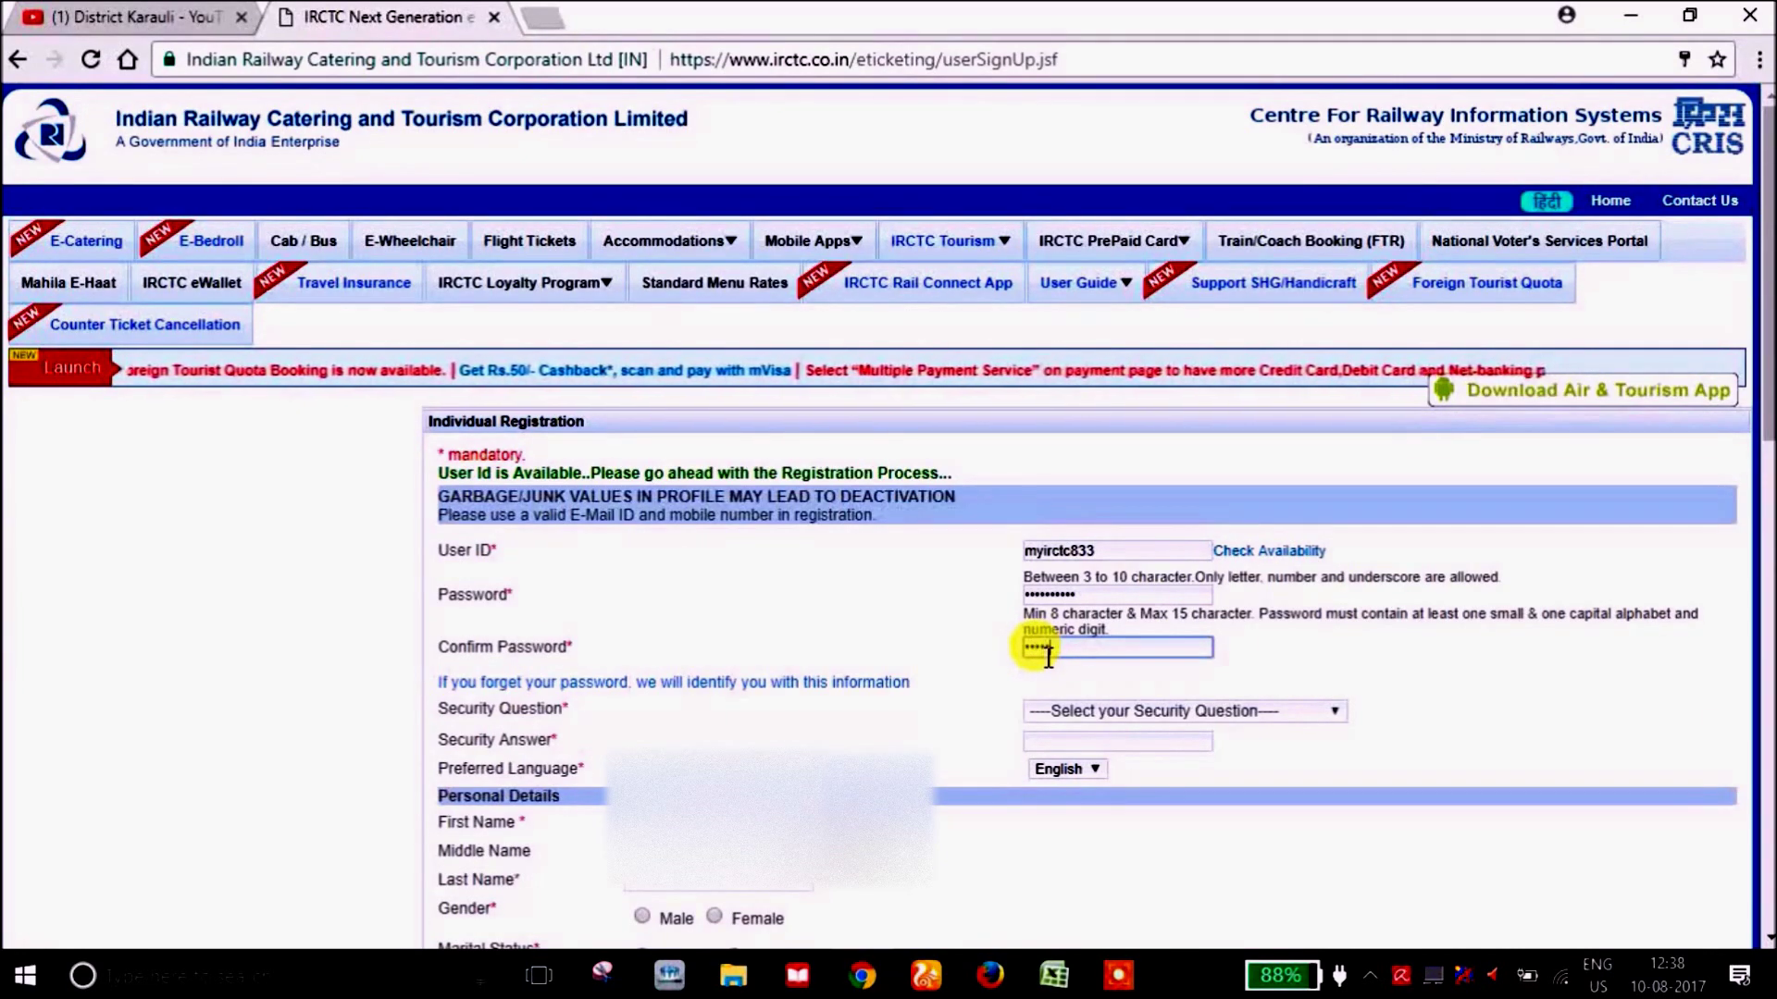
{"action": "type", "text": "aaa"}
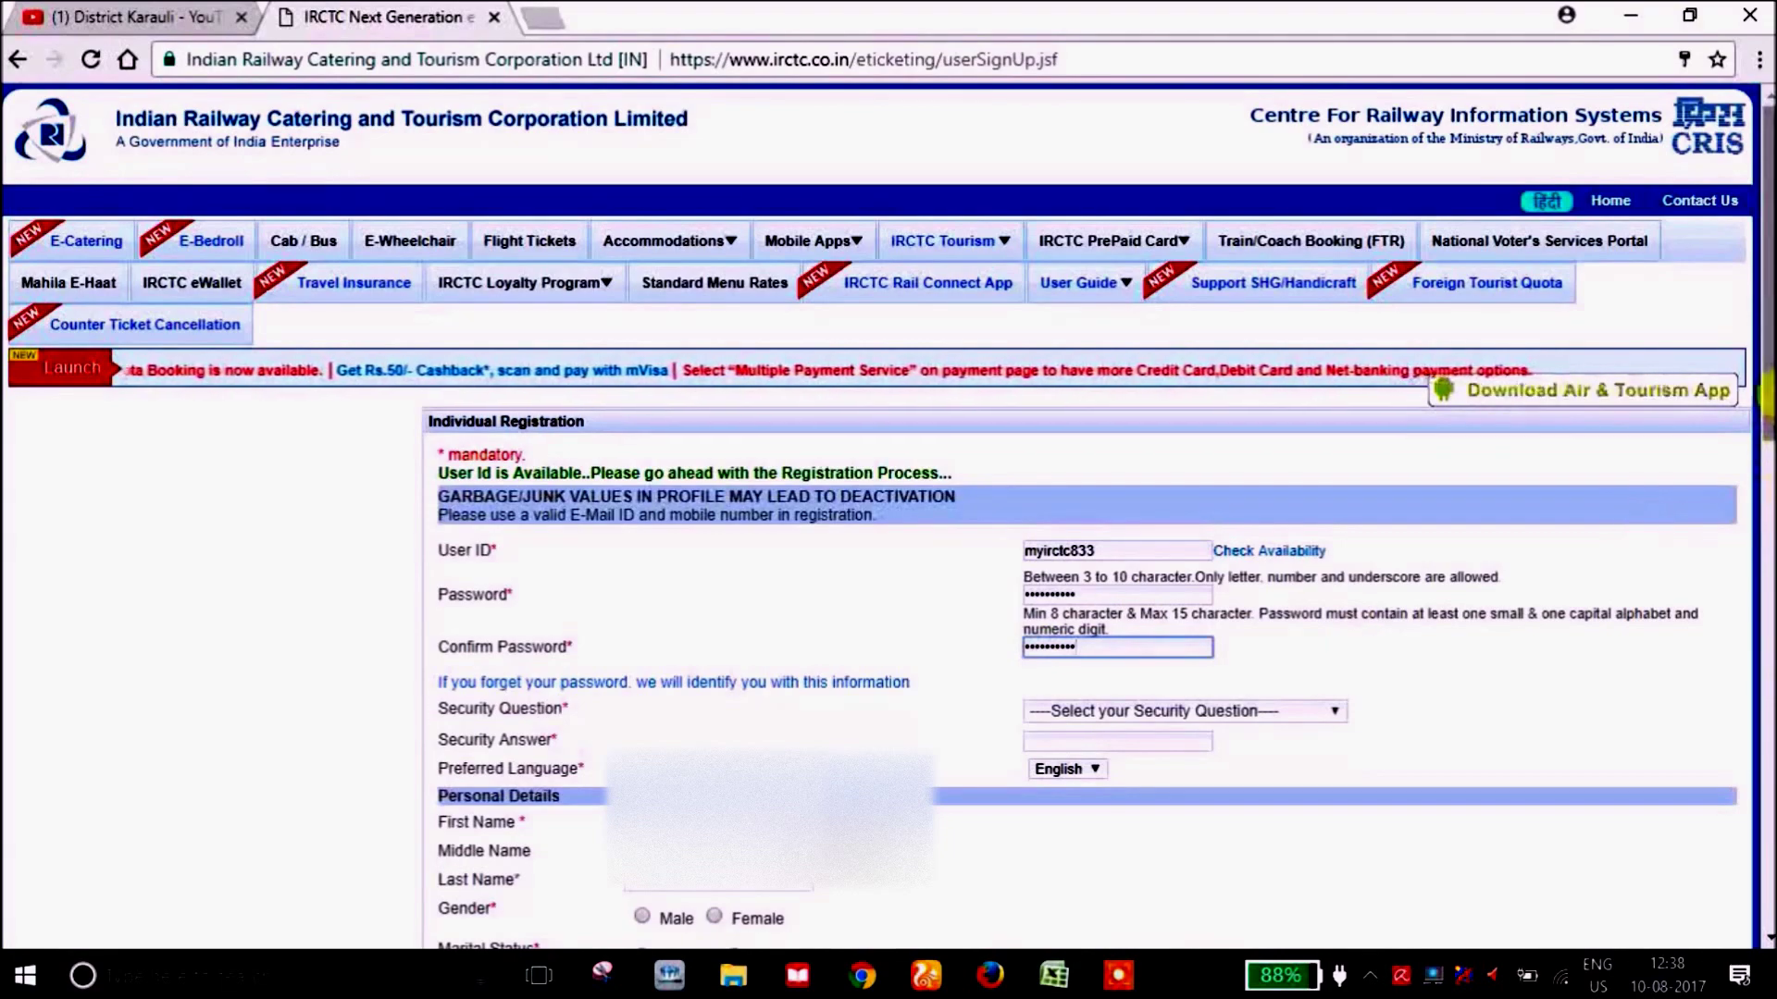
Choose 'What is your fathers middle name?' as security question, enter its answer, and keep English as language.
{"action": "left_click_drag", "start_coordinate": [1768, 389], "coordinate": [1767, 508]}
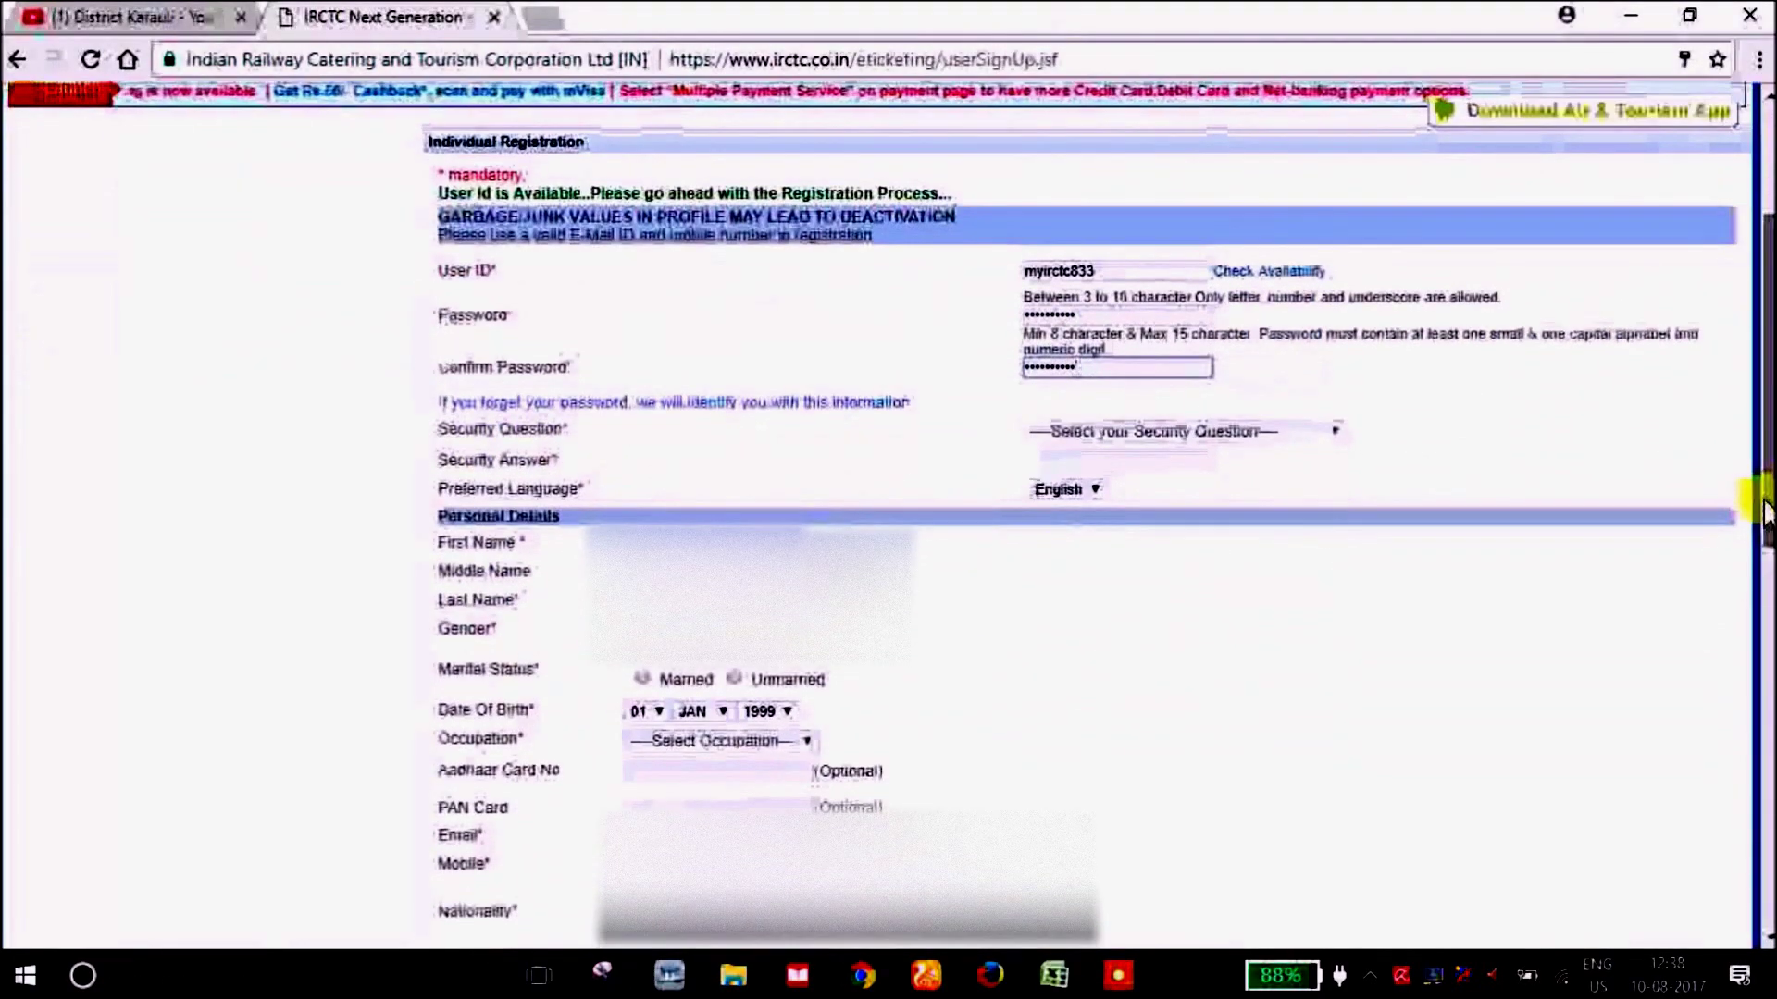
{"action": "left_click", "coordinate": [1285, 431]}
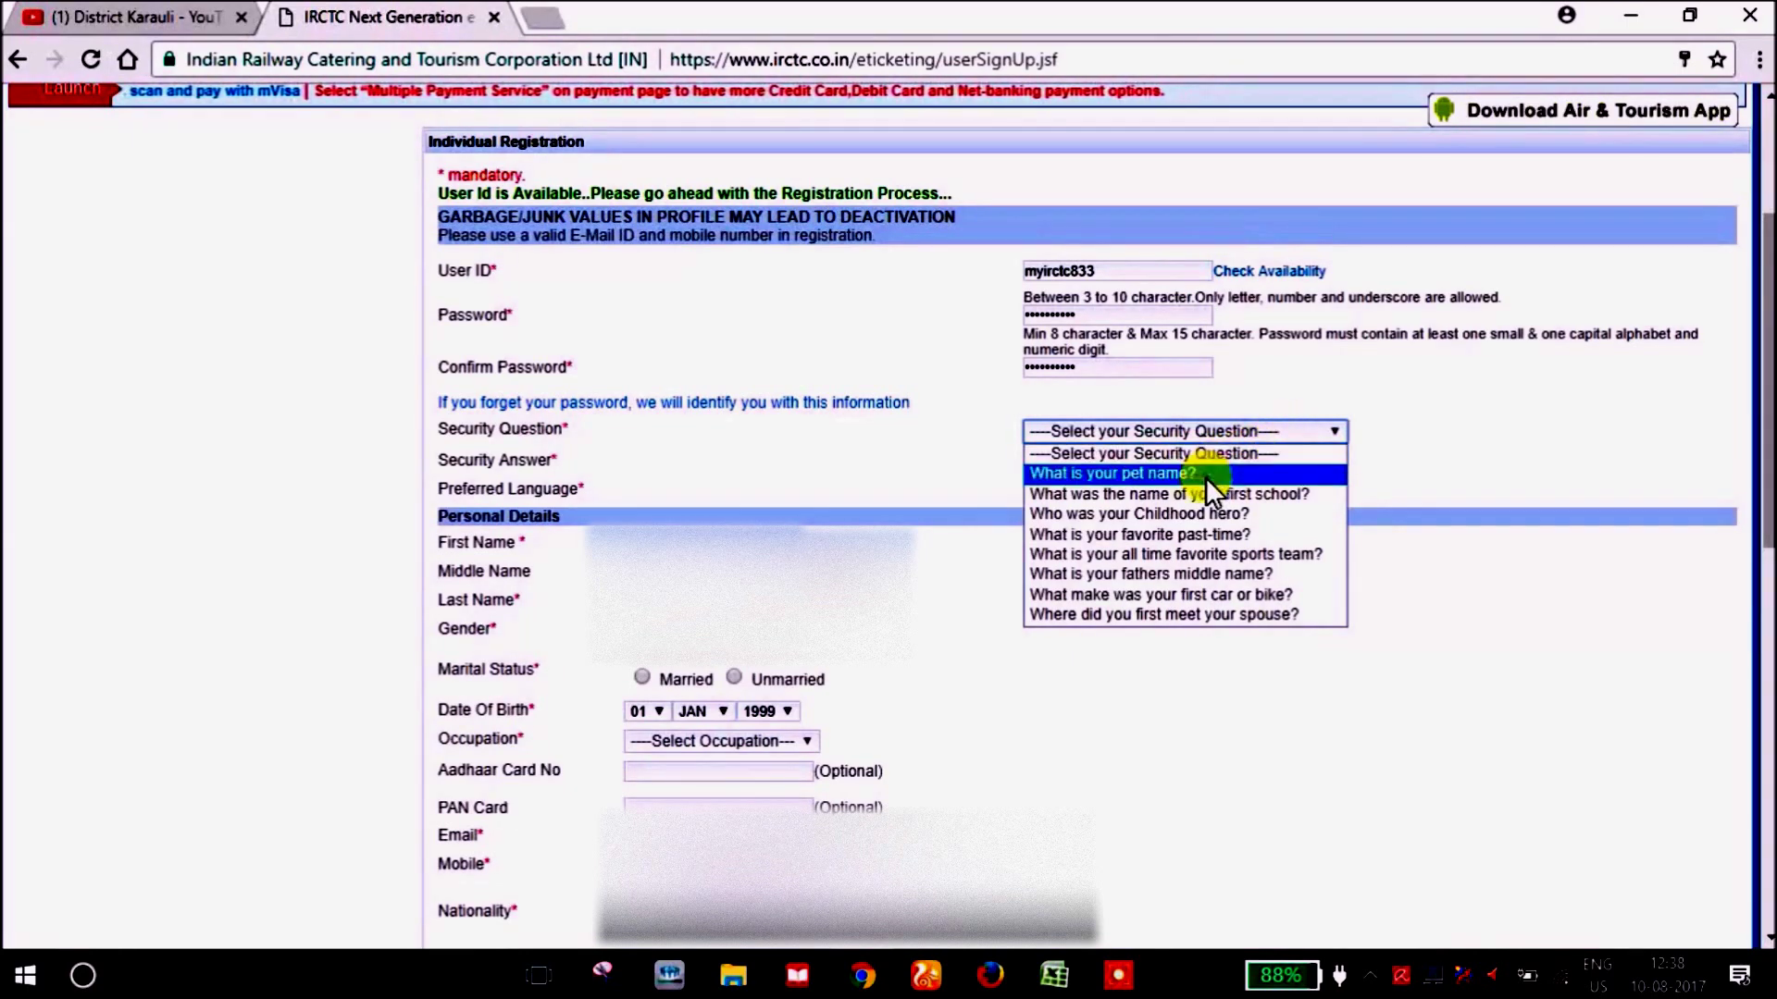
{"action": "left_click", "coordinate": [1212, 572]}
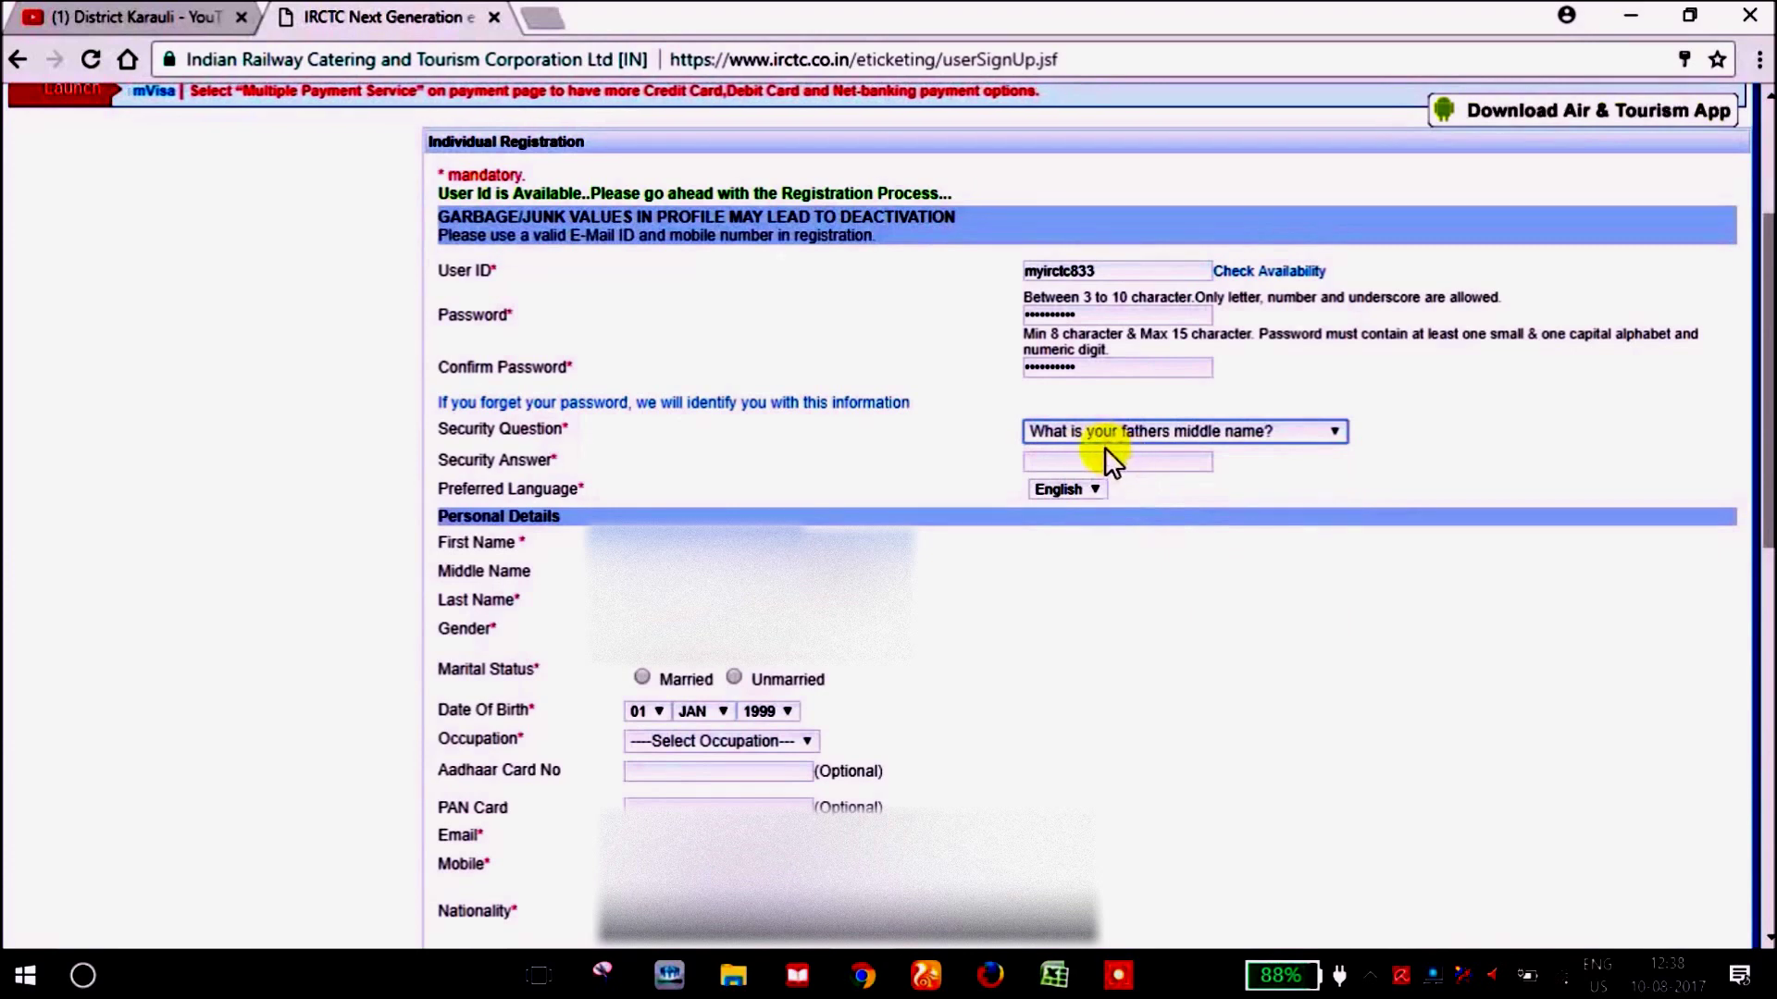
{"action": "left_click", "coordinate": [1137, 462]}
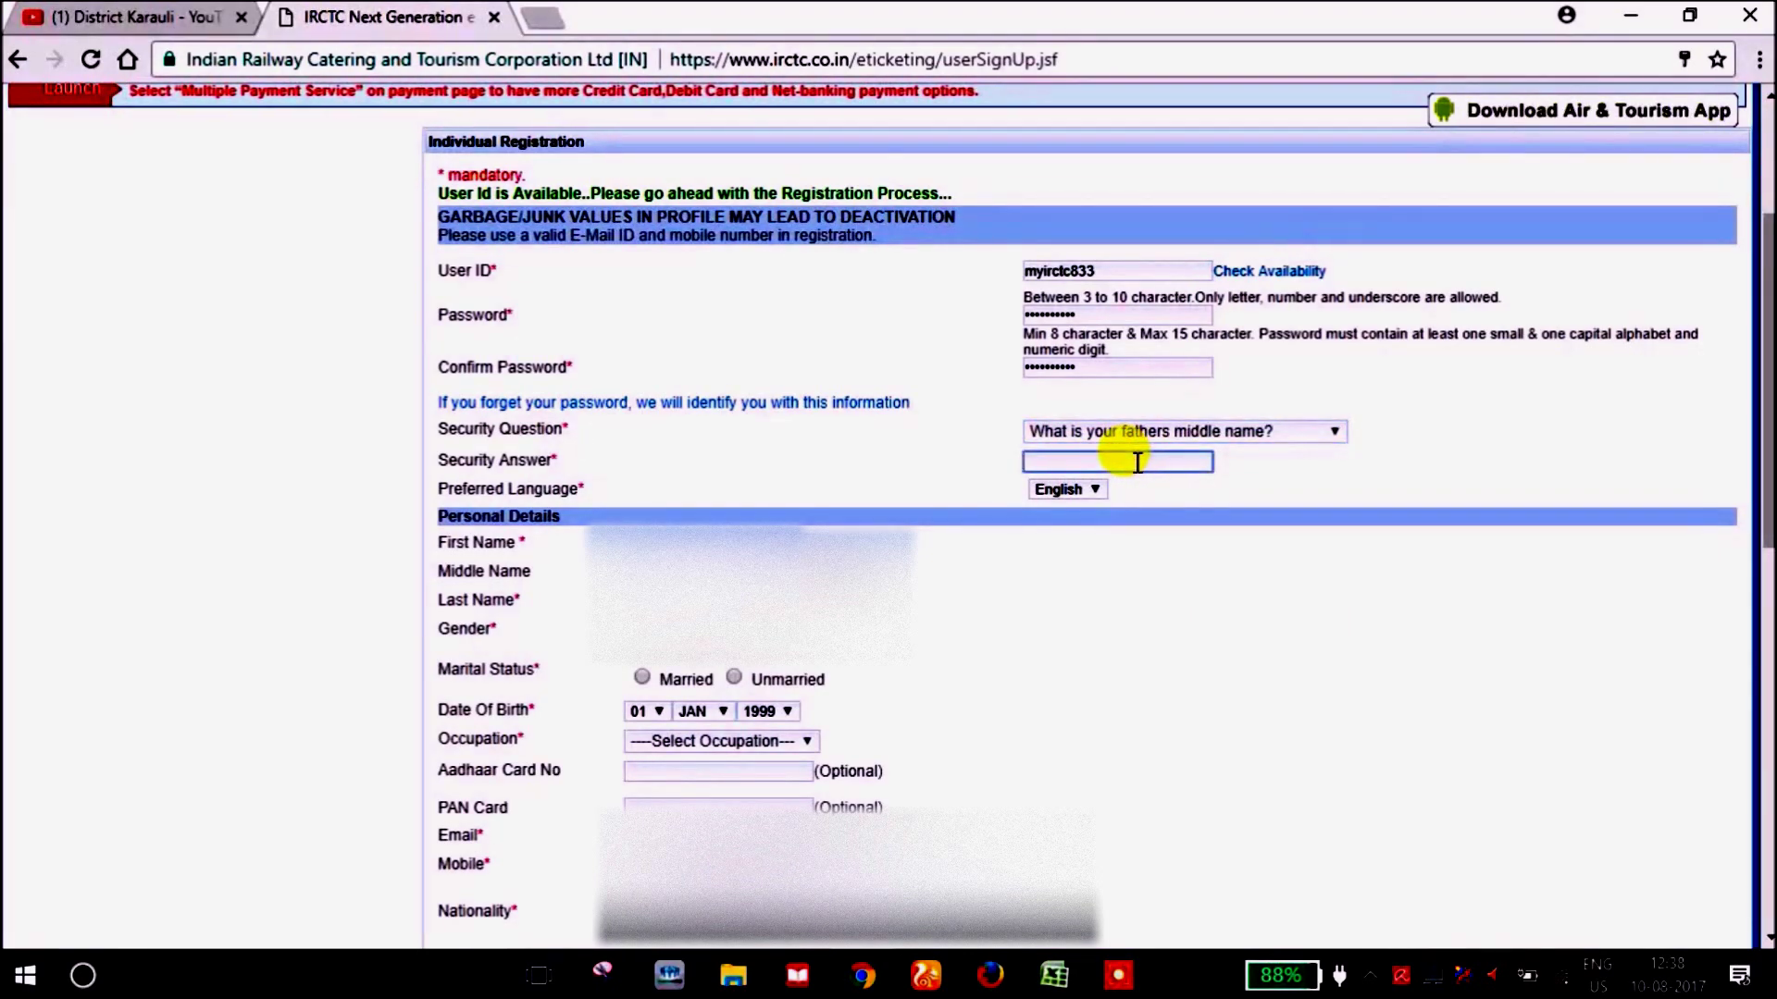
{"action": "type", "text": "prasad"}
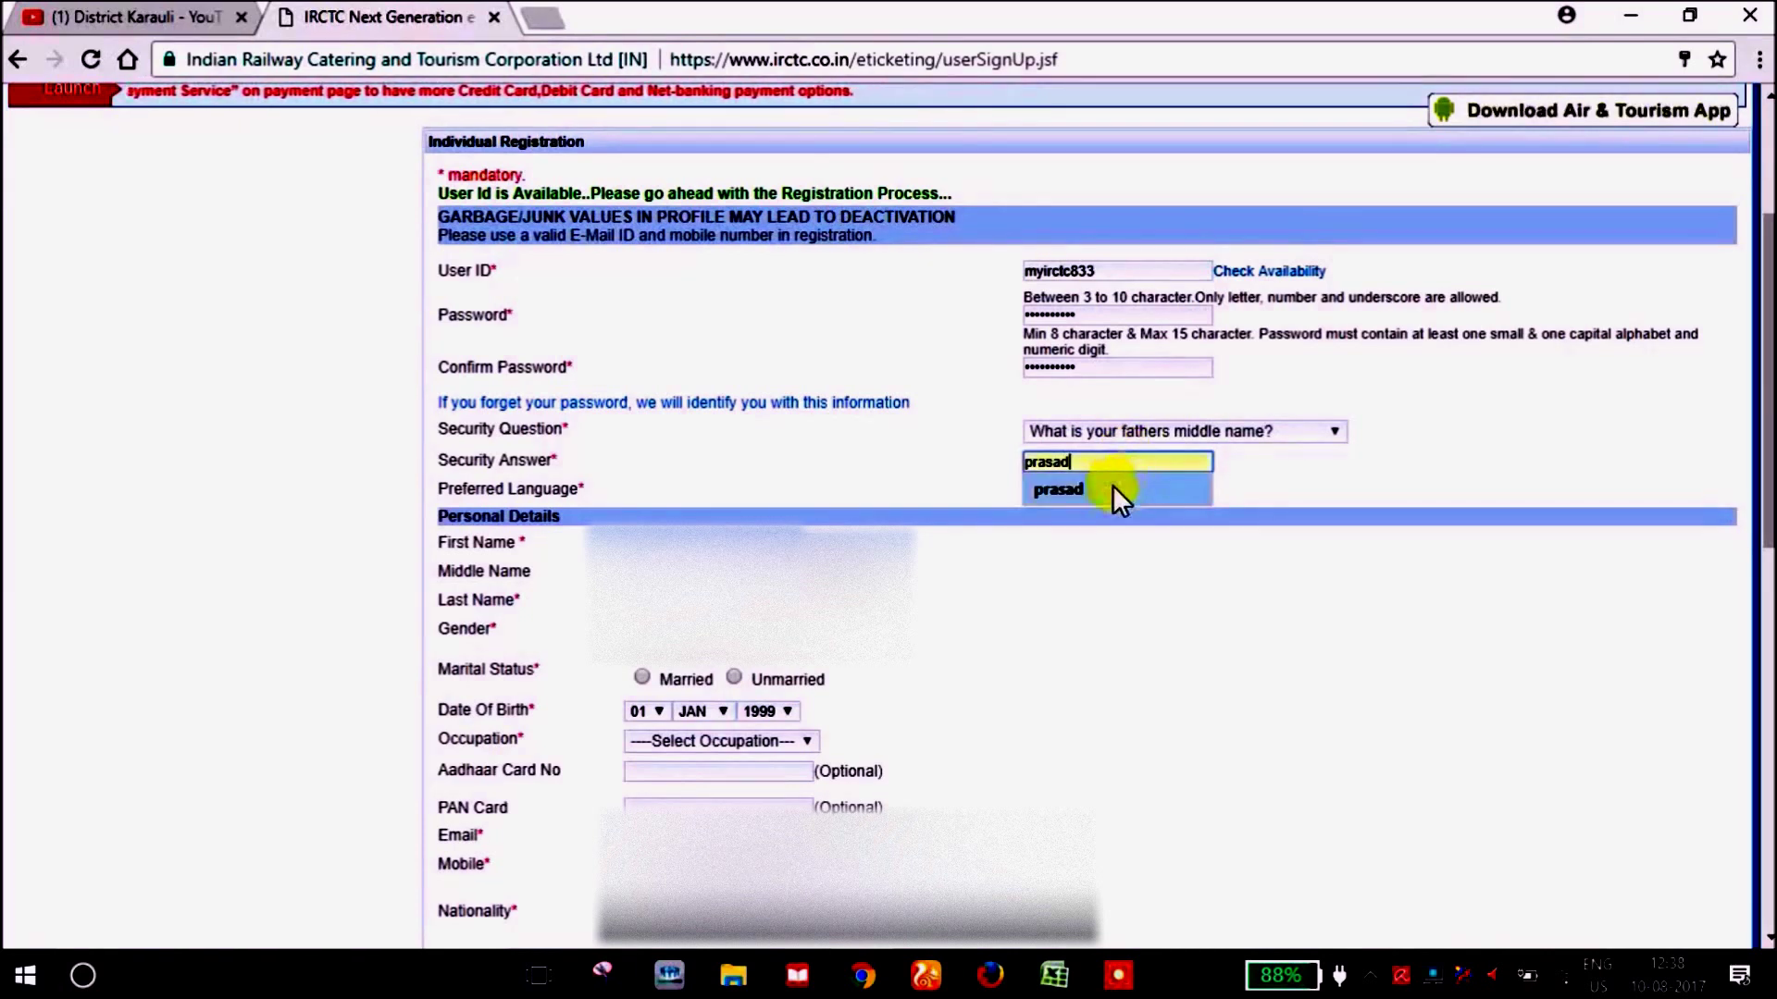
{"action": "left_click", "coordinate": [1113, 487]}
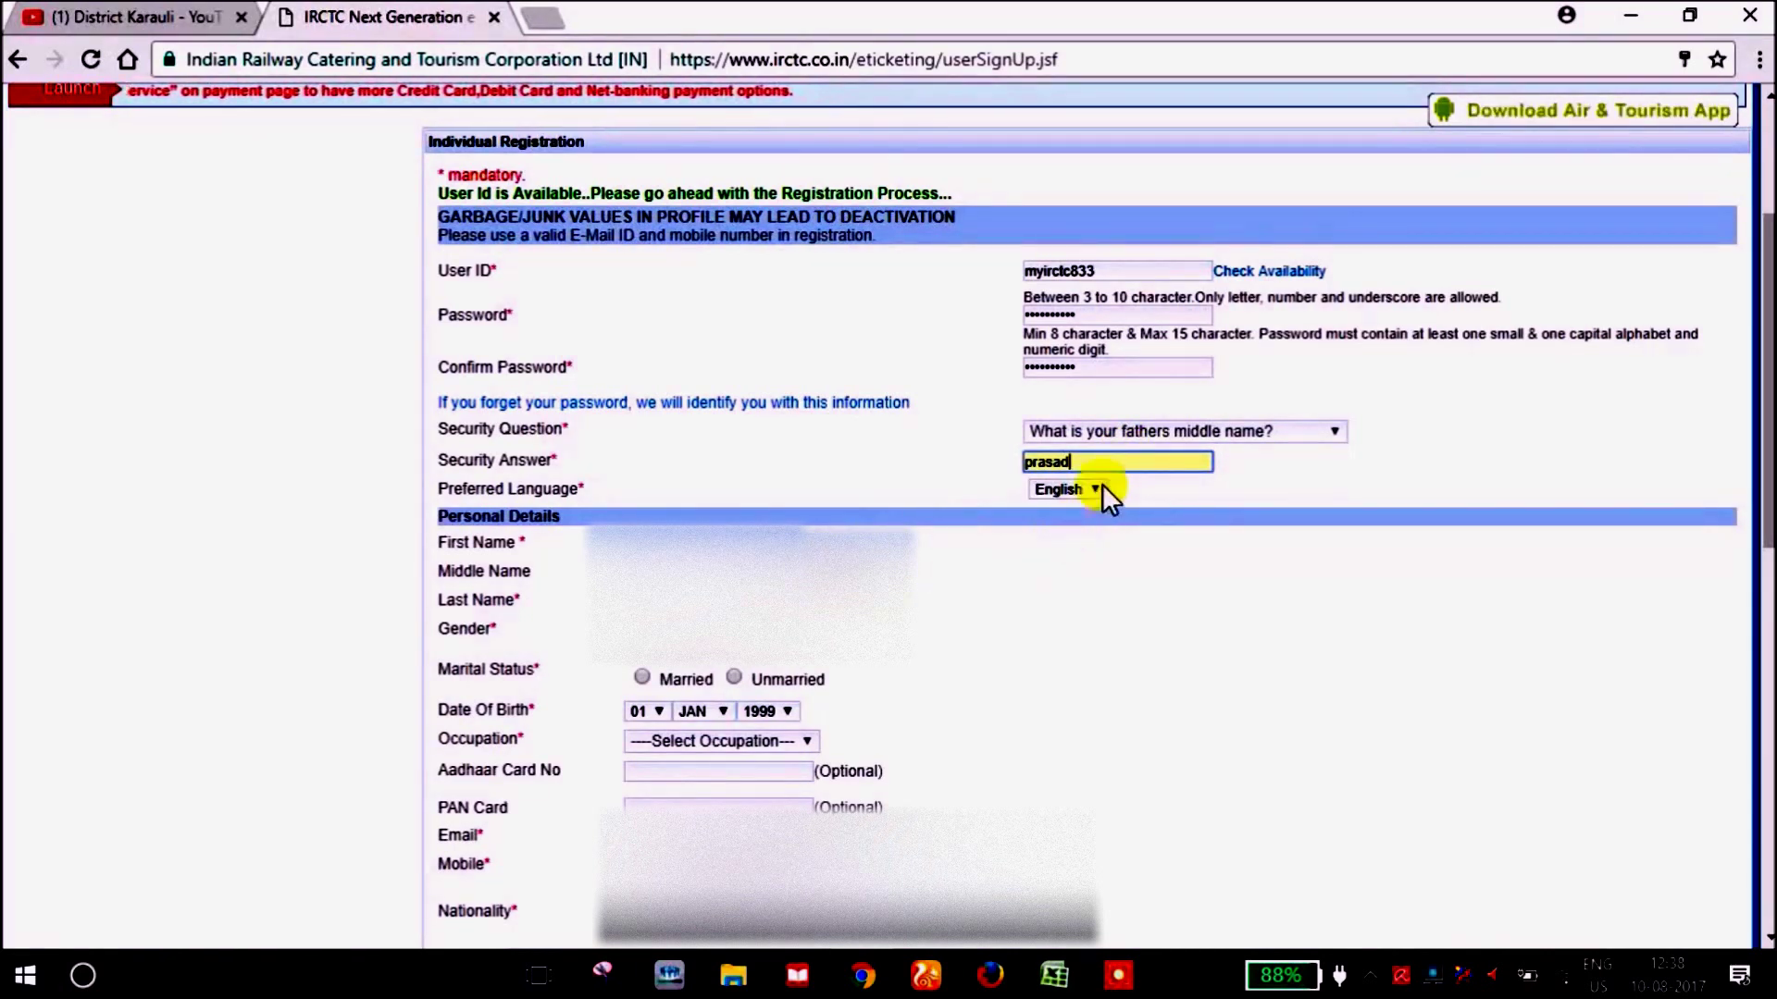
{"action": "left_click", "coordinate": [1090, 487]}
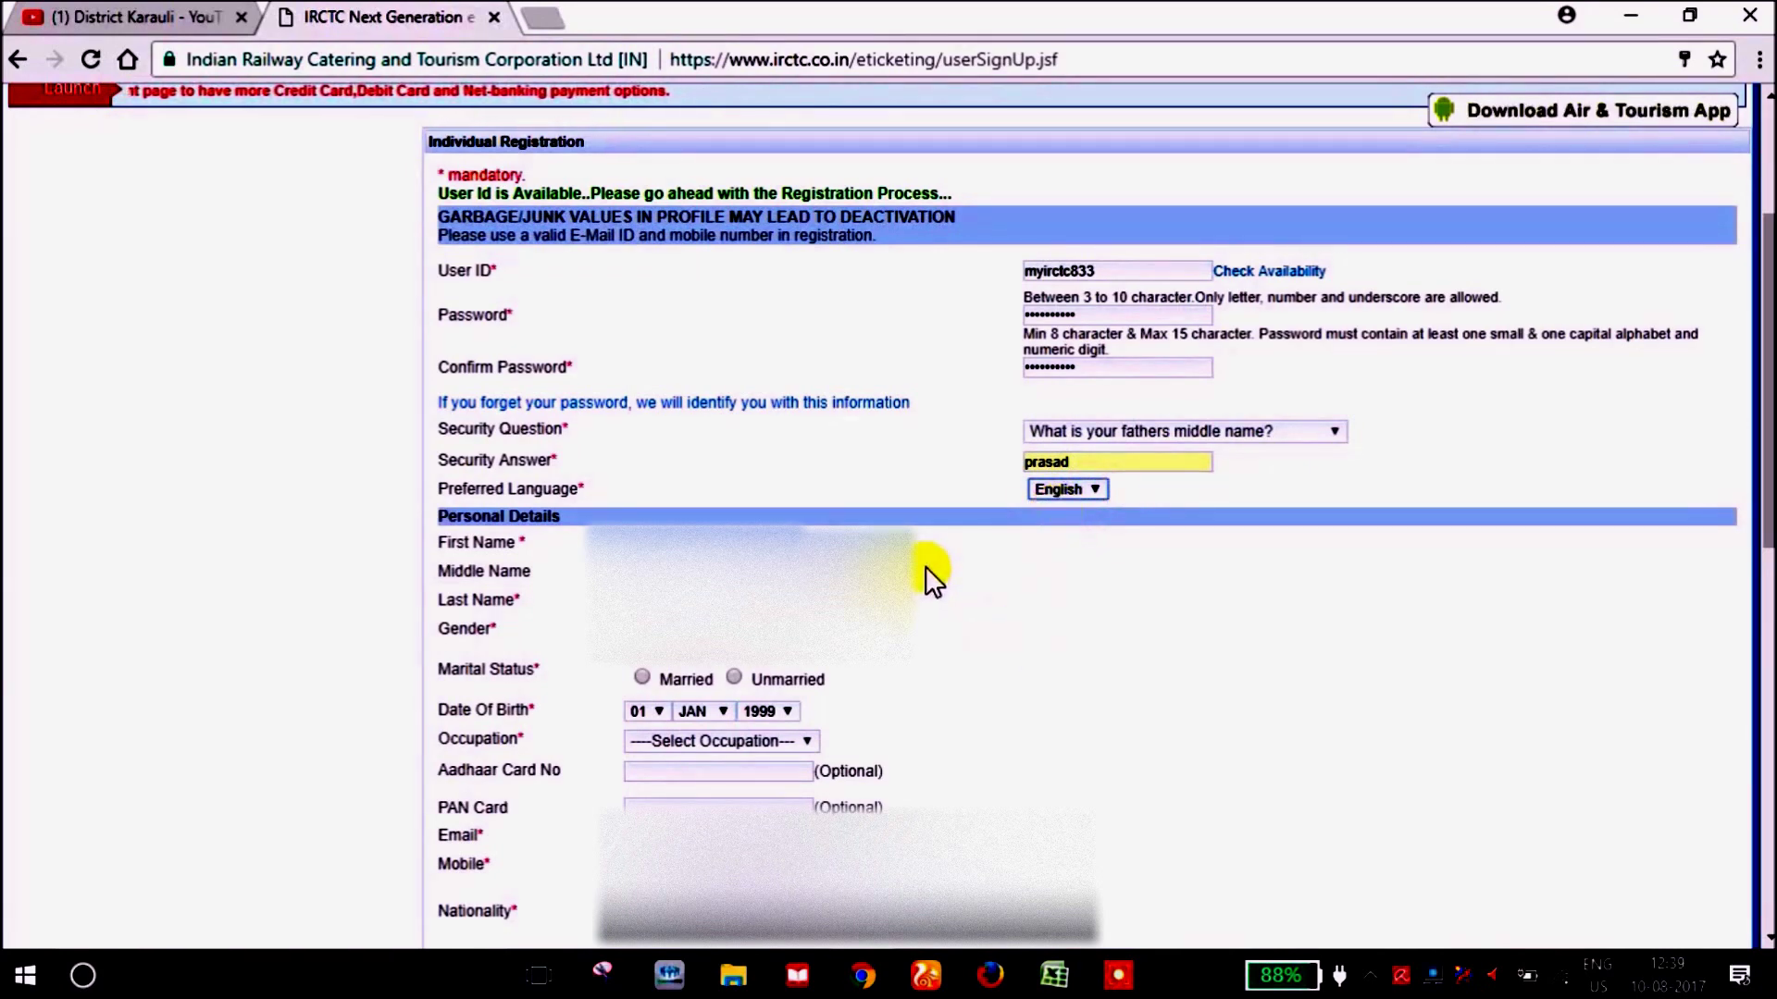
Set marital status to Unmarried and the birth day and month to 27 SEP.
{"action": "left_click", "coordinate": [745, 534]}
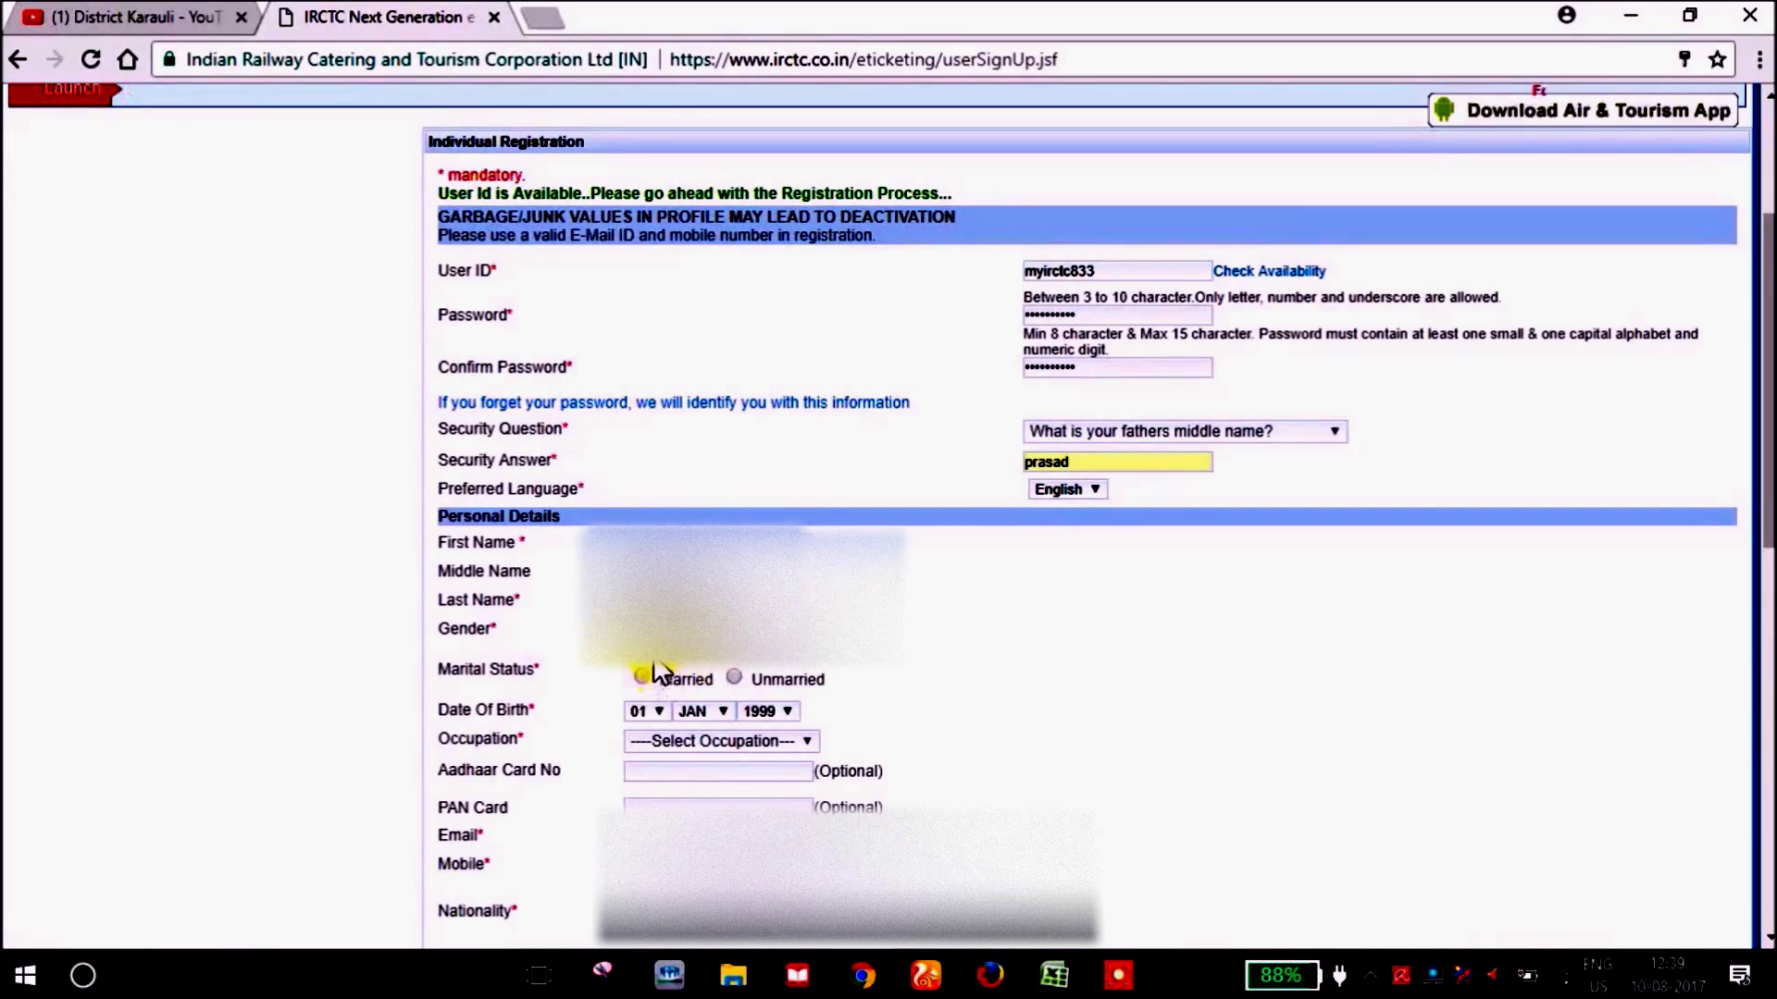
{"action": "left_click", "coordinate": [735, 677]}
{"action": "left_click", "coordinate": [657, 709]}
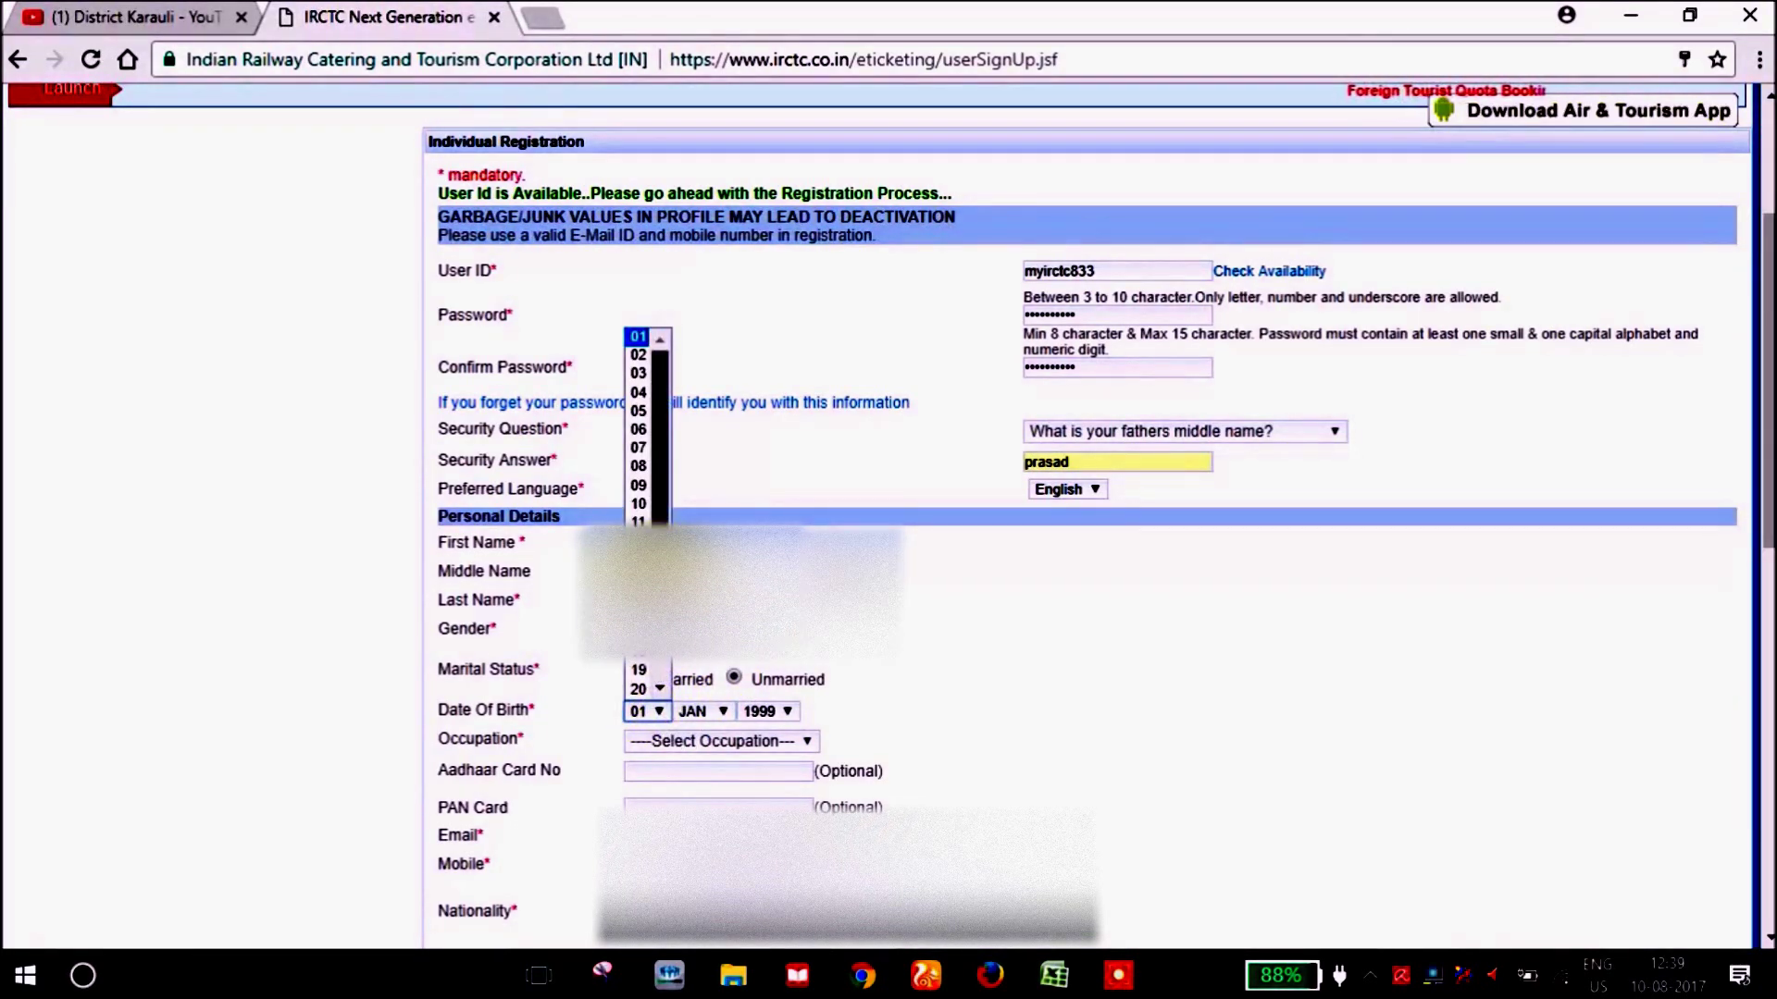
{"action": "scroll", "coordinate": [655, 665], "scroll_direction": "down", "scroll_amount": 3}
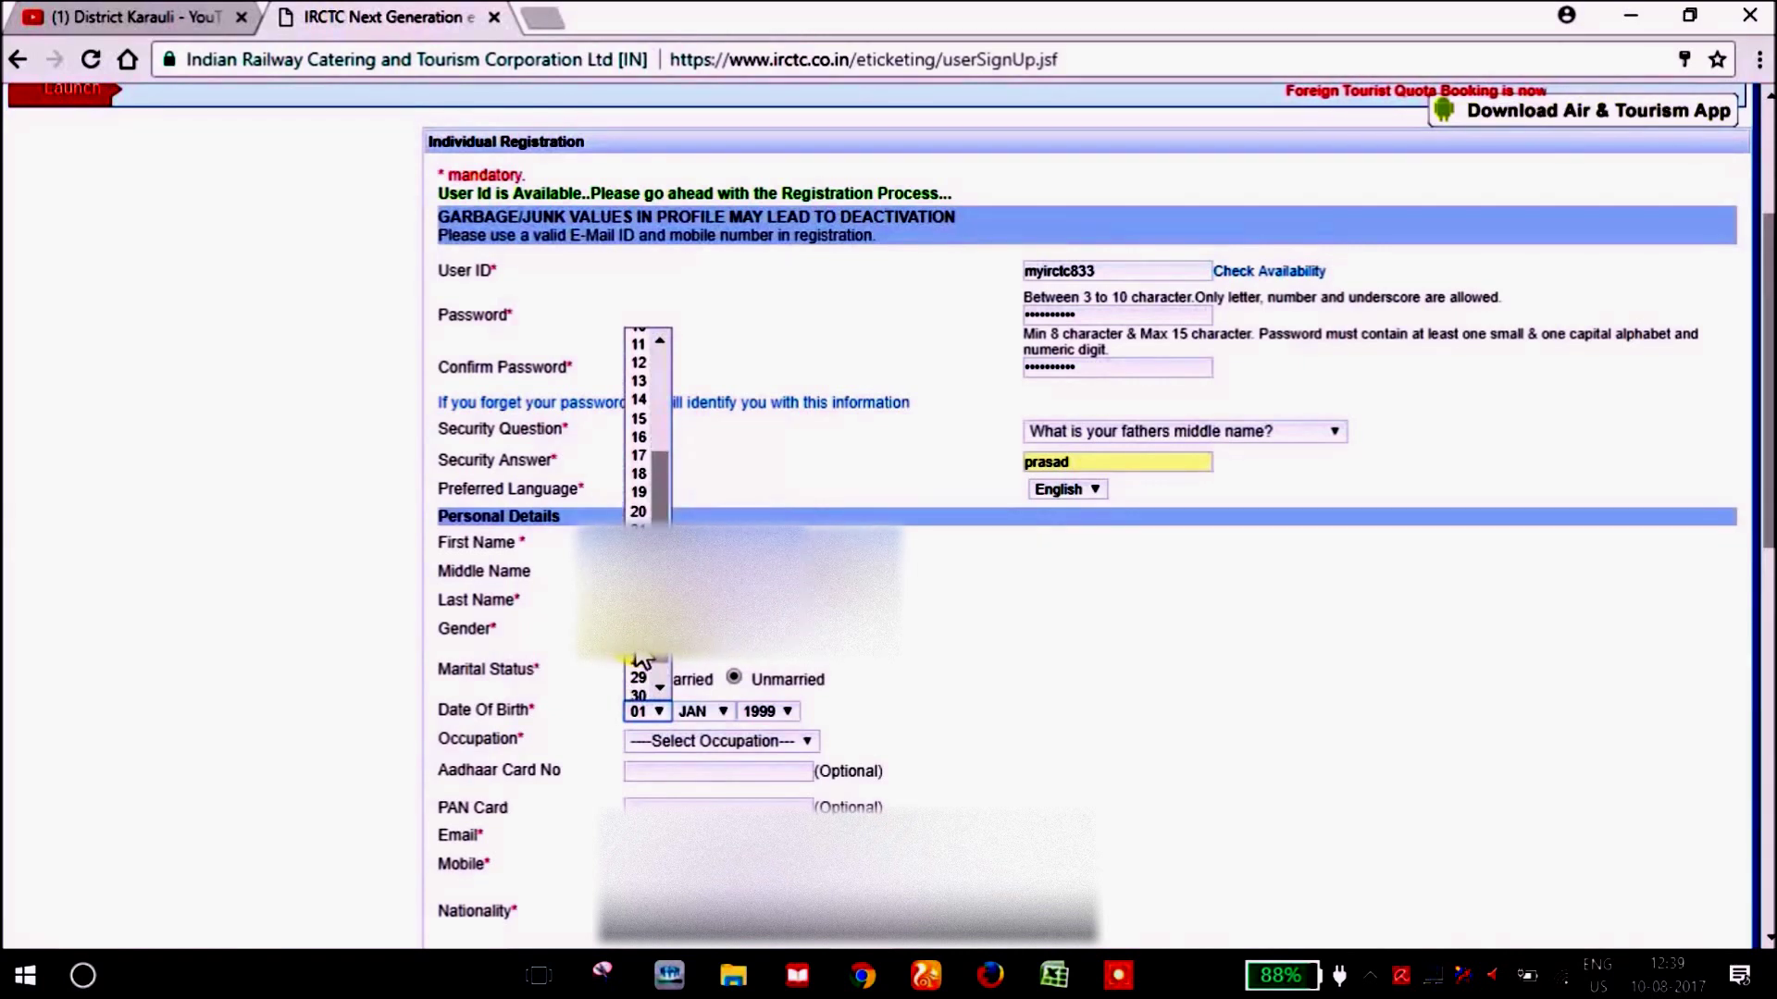
{"action": "left_click", "coordinate": [656, 642]}
{"action": "left_click", "coordinate": [720, 711]}
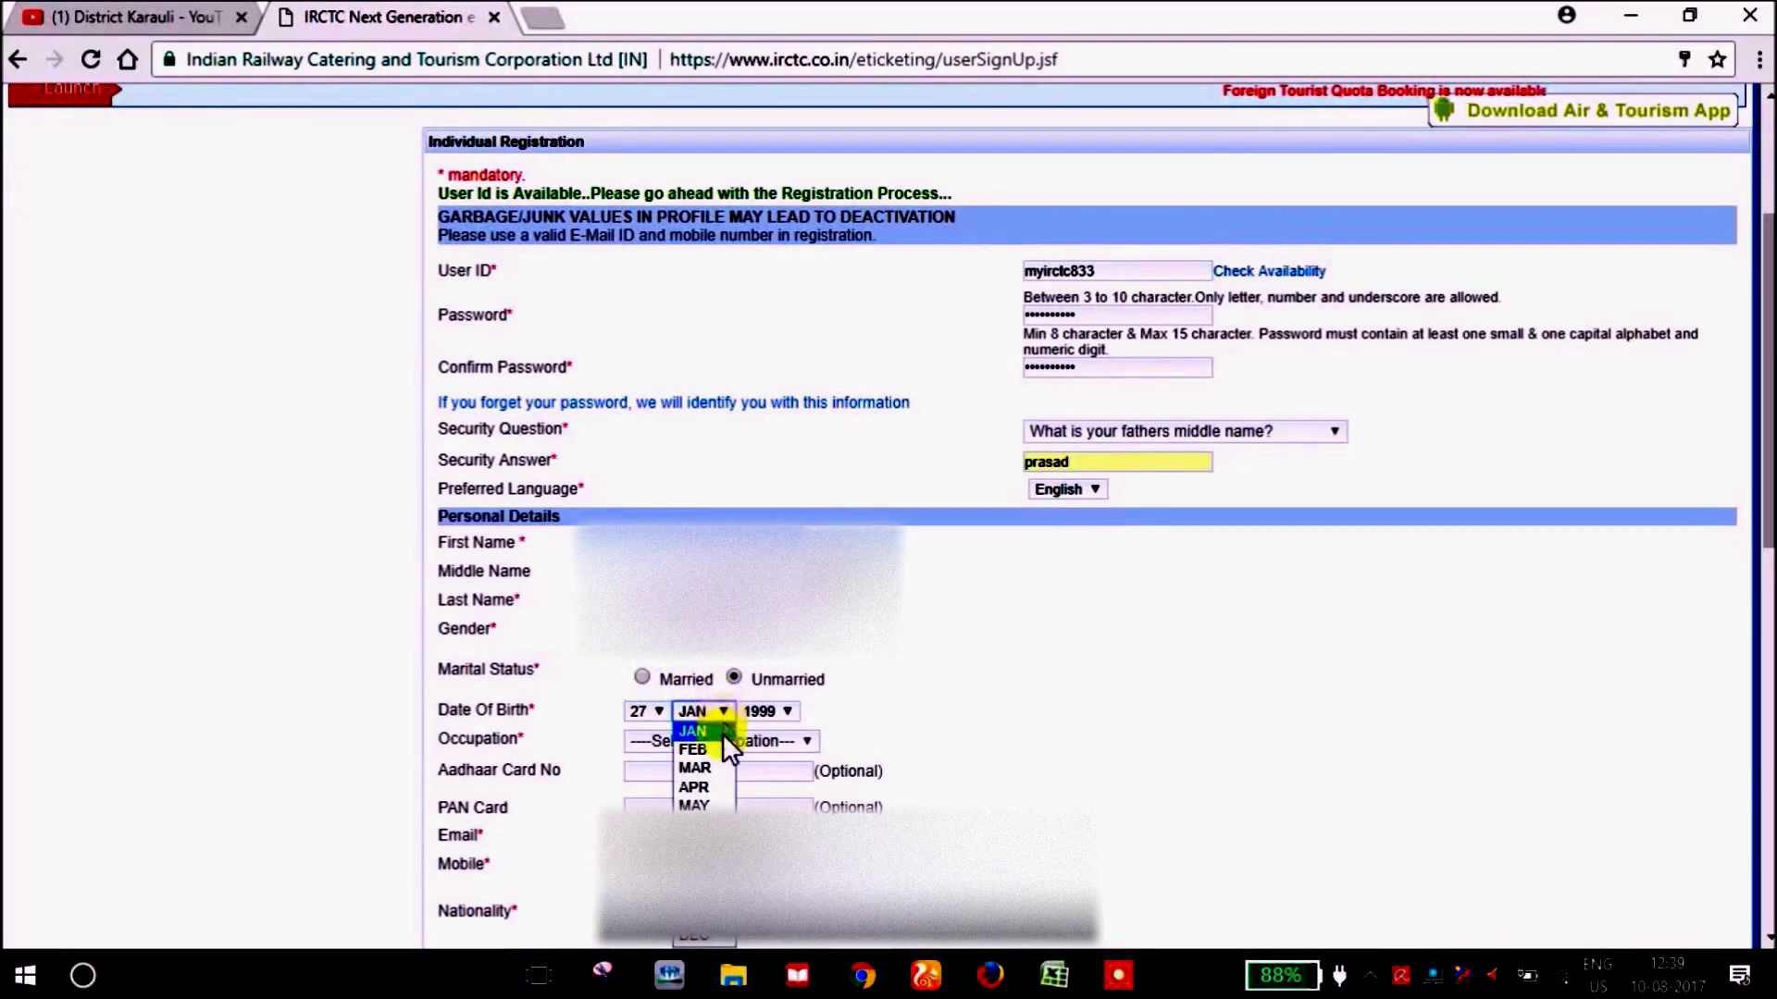
{"action": "left_click", "coordinate": [694, 879]}
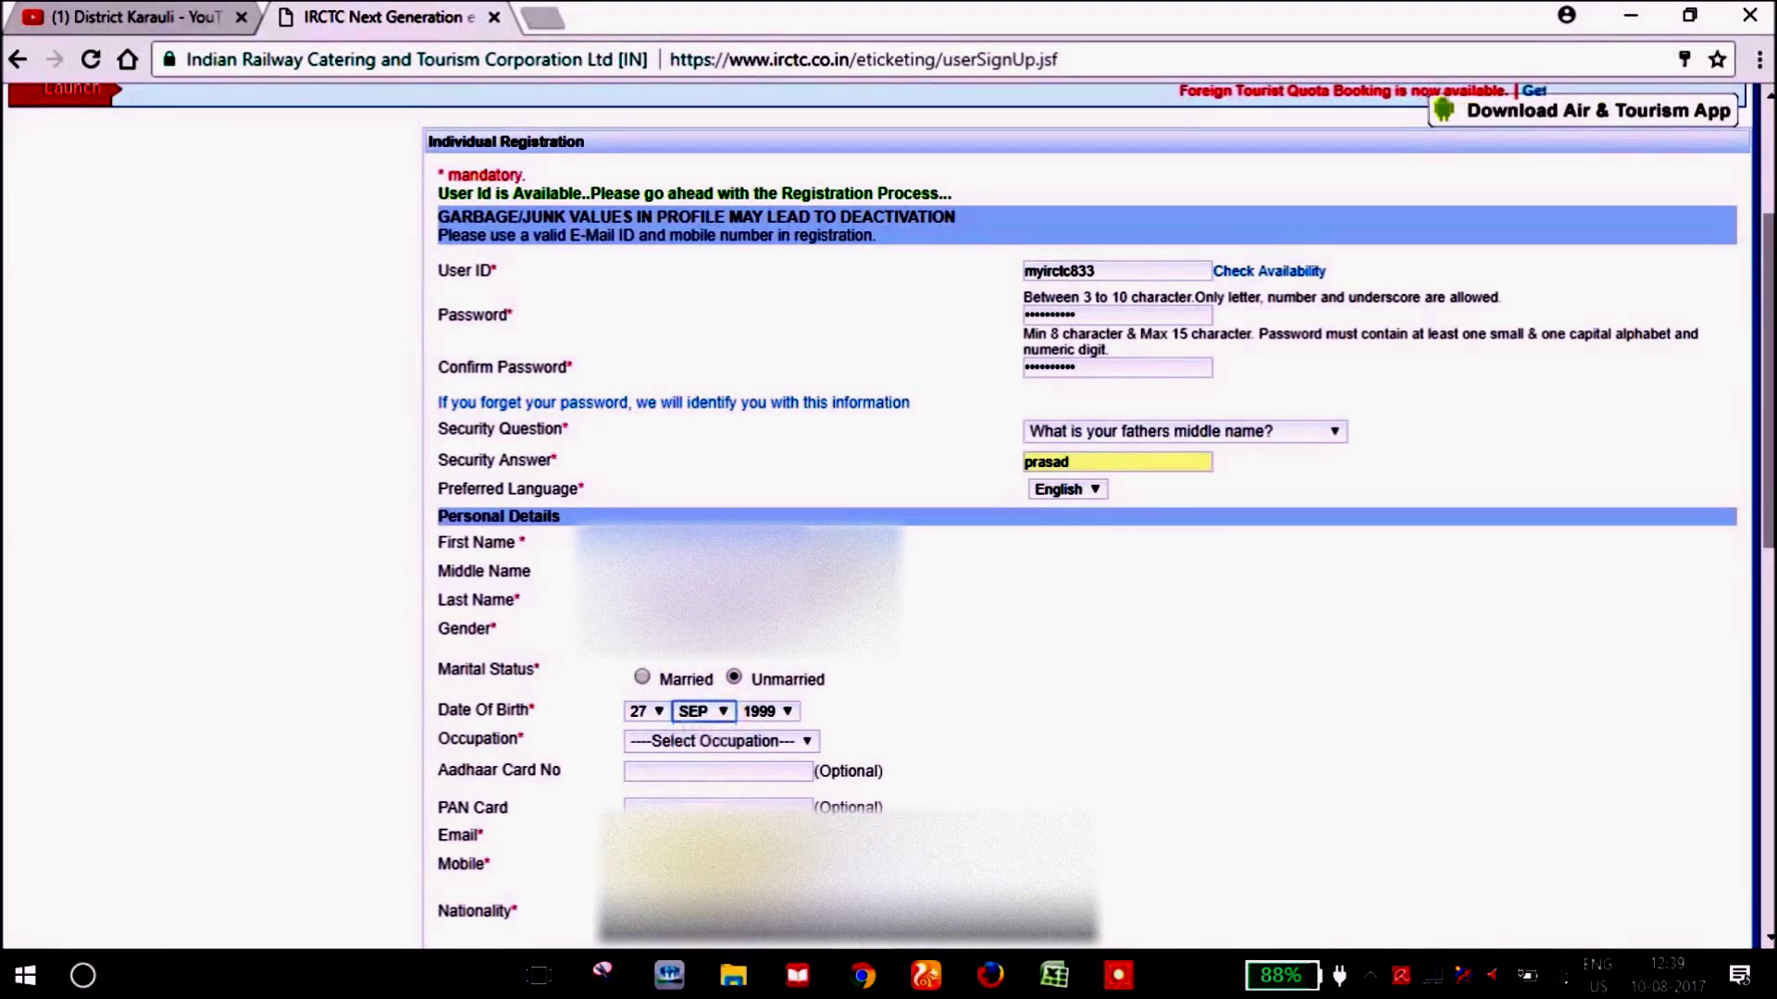
Set the birth year to 1991 and choose Government as the occupation.
{"action": "left_click", "coordinate": [791, 709]}
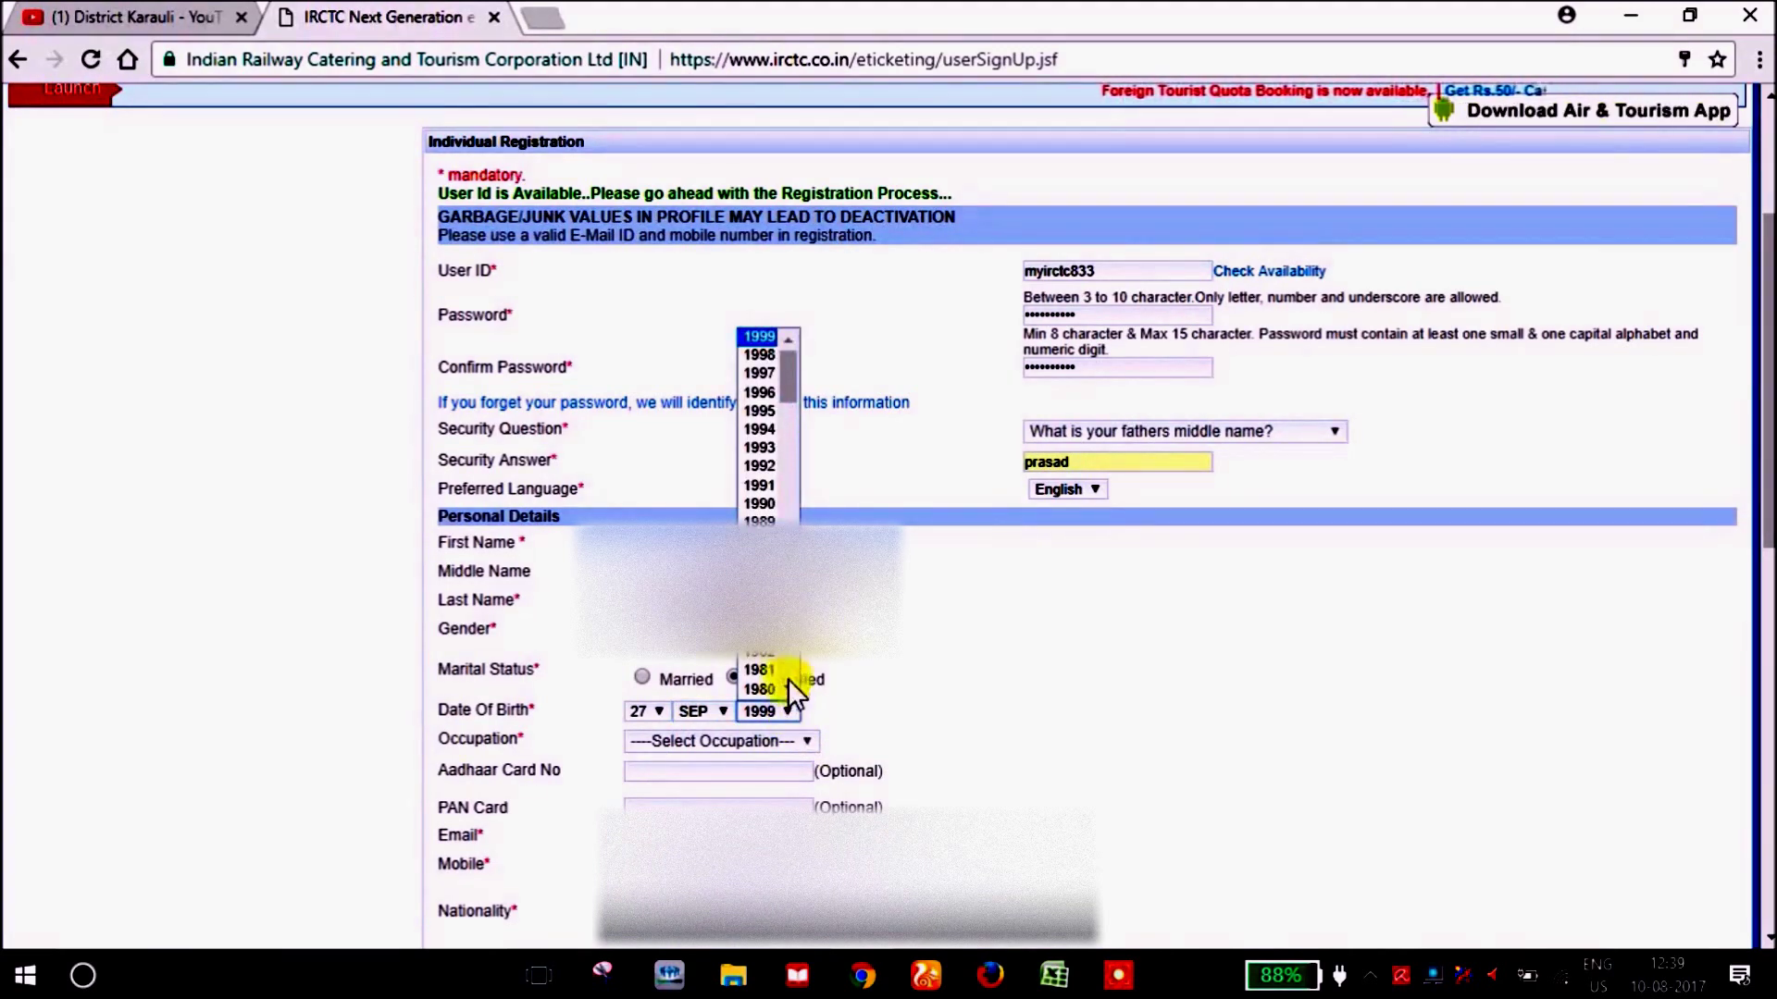
{"action": "scroll", "coordinate": [789, 689], "scroll_direction": "down", "scroll_amount": 4}
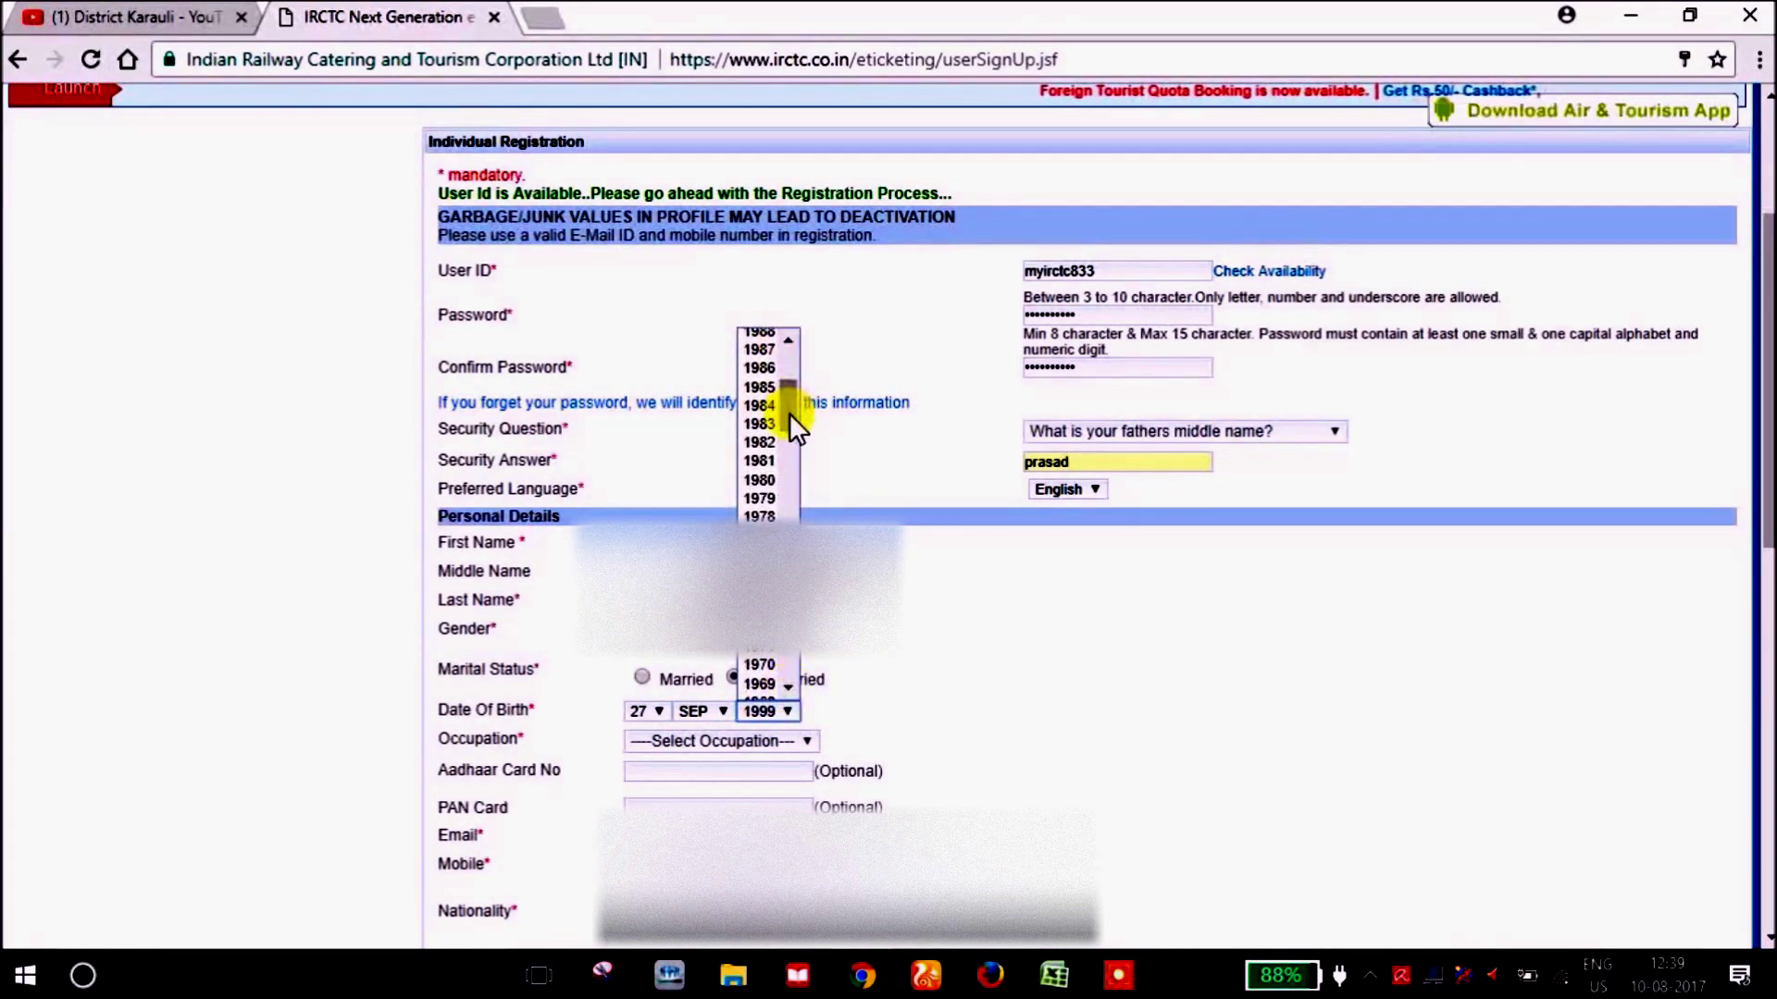
{"action": "left_click_drag", "start_coordinate": [788, 412], "coordinate": [788, 392]}
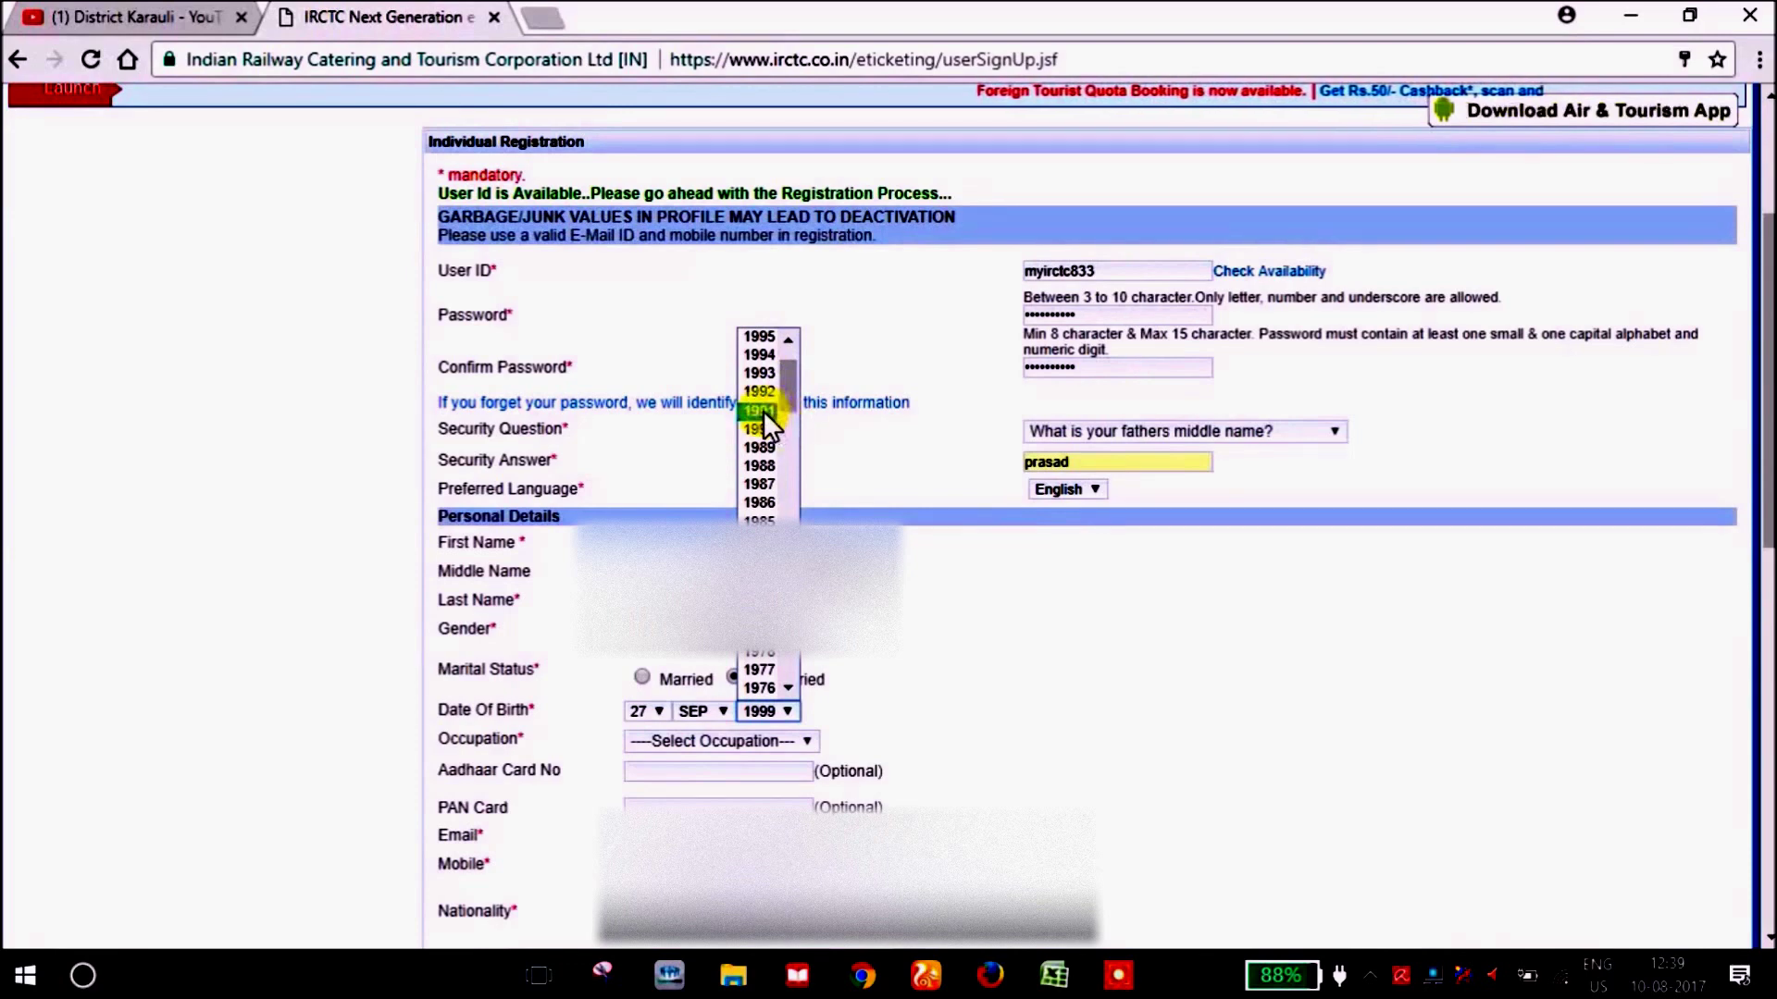
{"action": "left_click", "coordinate": [763, 411]}
{"action": "left_click", "coordinate": [683, 740]}
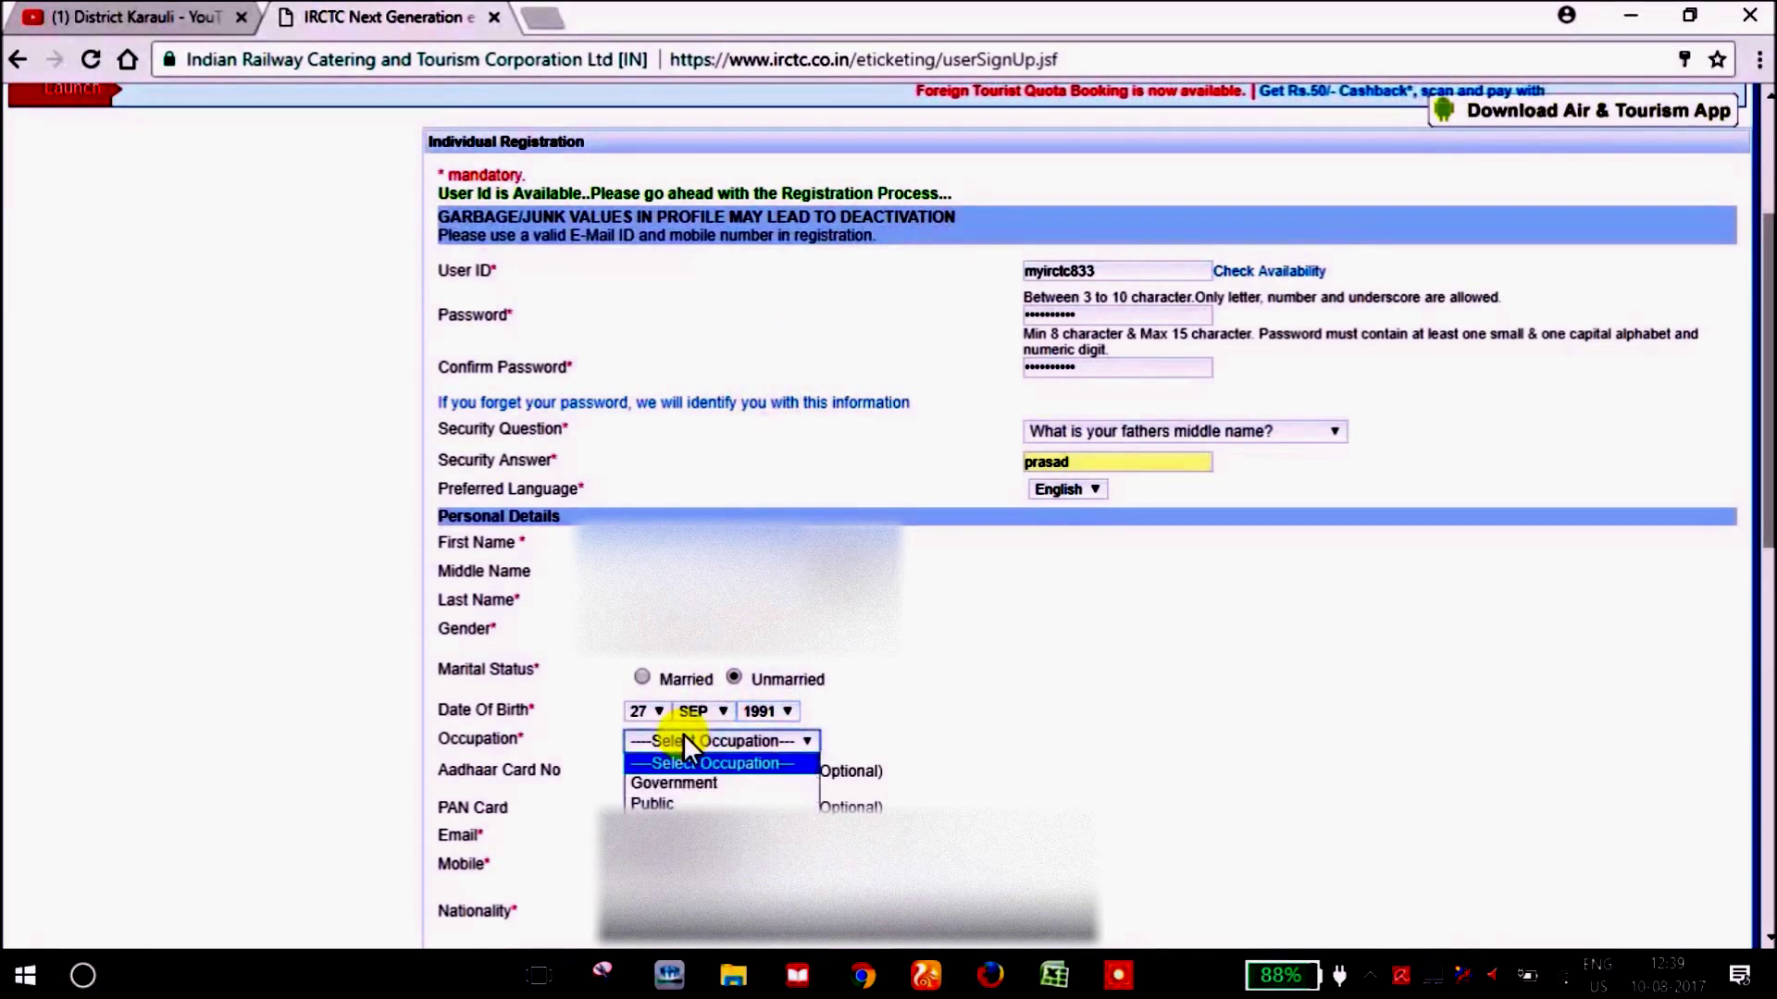
{"action": "left_click", "coordinate": [696, 780]}
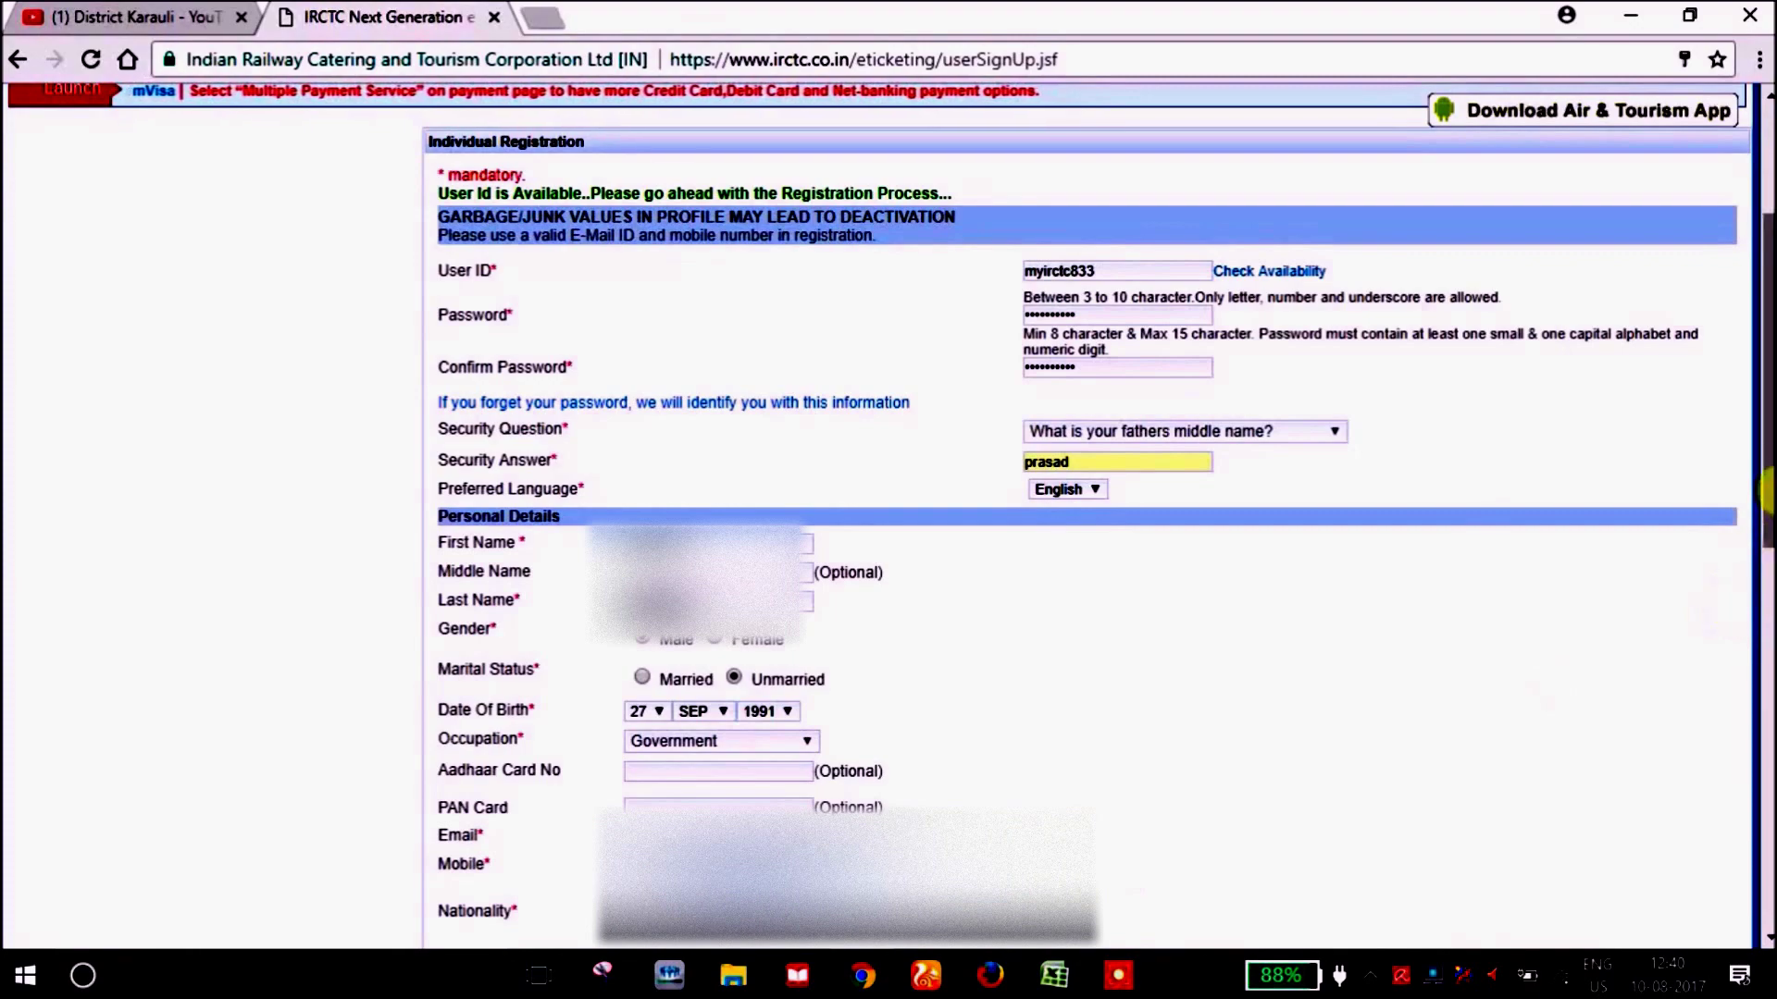
Select India as the nationality and dismiss Chrome's autofill suggestions.
{"action": "left_click_drag", "start_coordinate": [1760, 490], "coordinate": [1758, 606]}
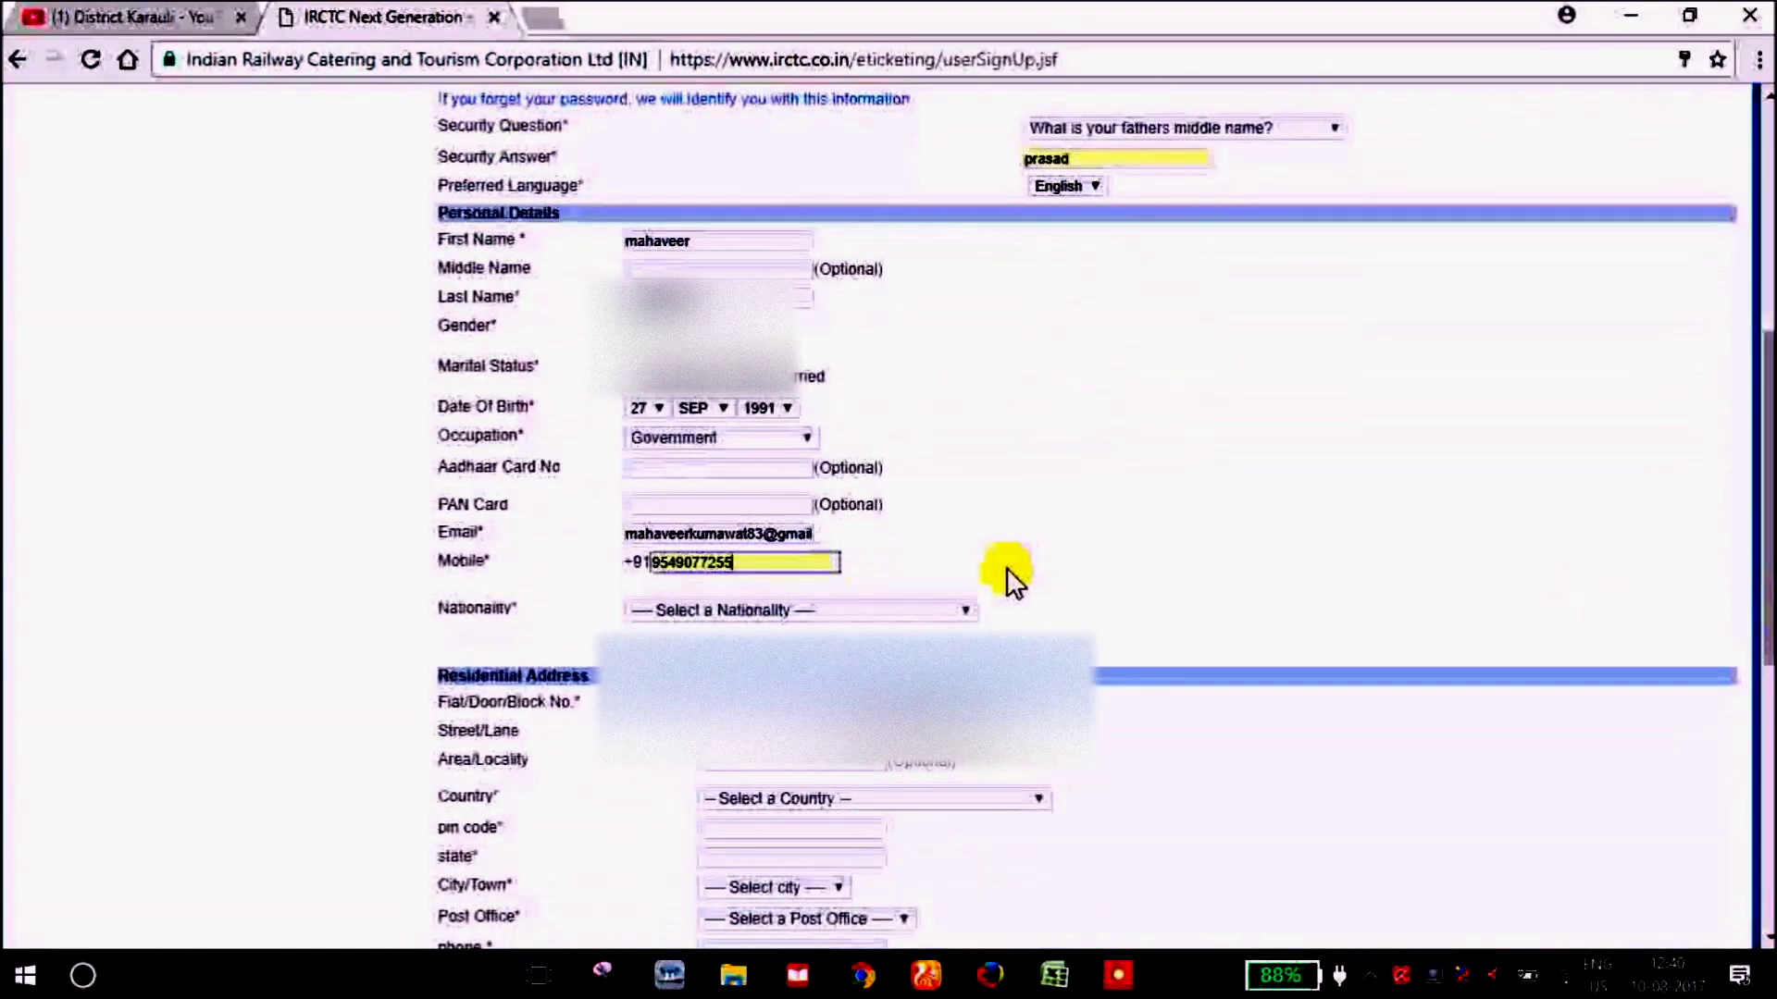
{"action": "left_click", "coordinate": [915, 609]}
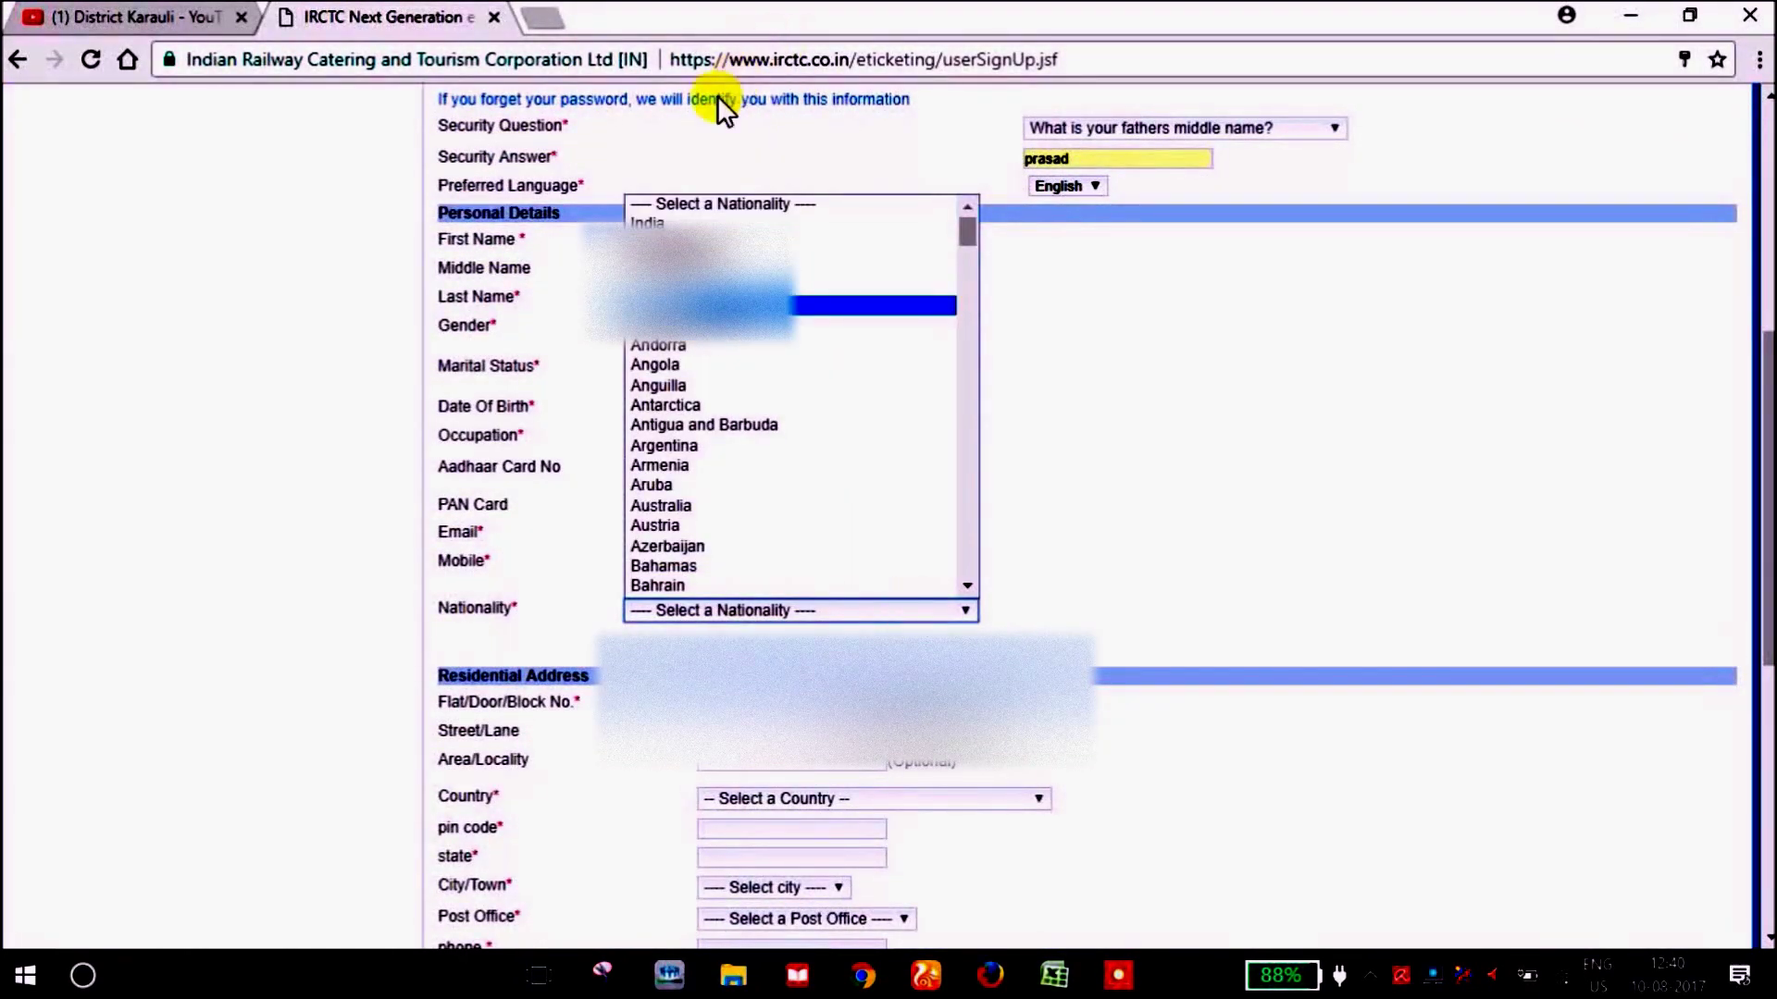
{"action": "left_click", "coordinate": [653, 222]}
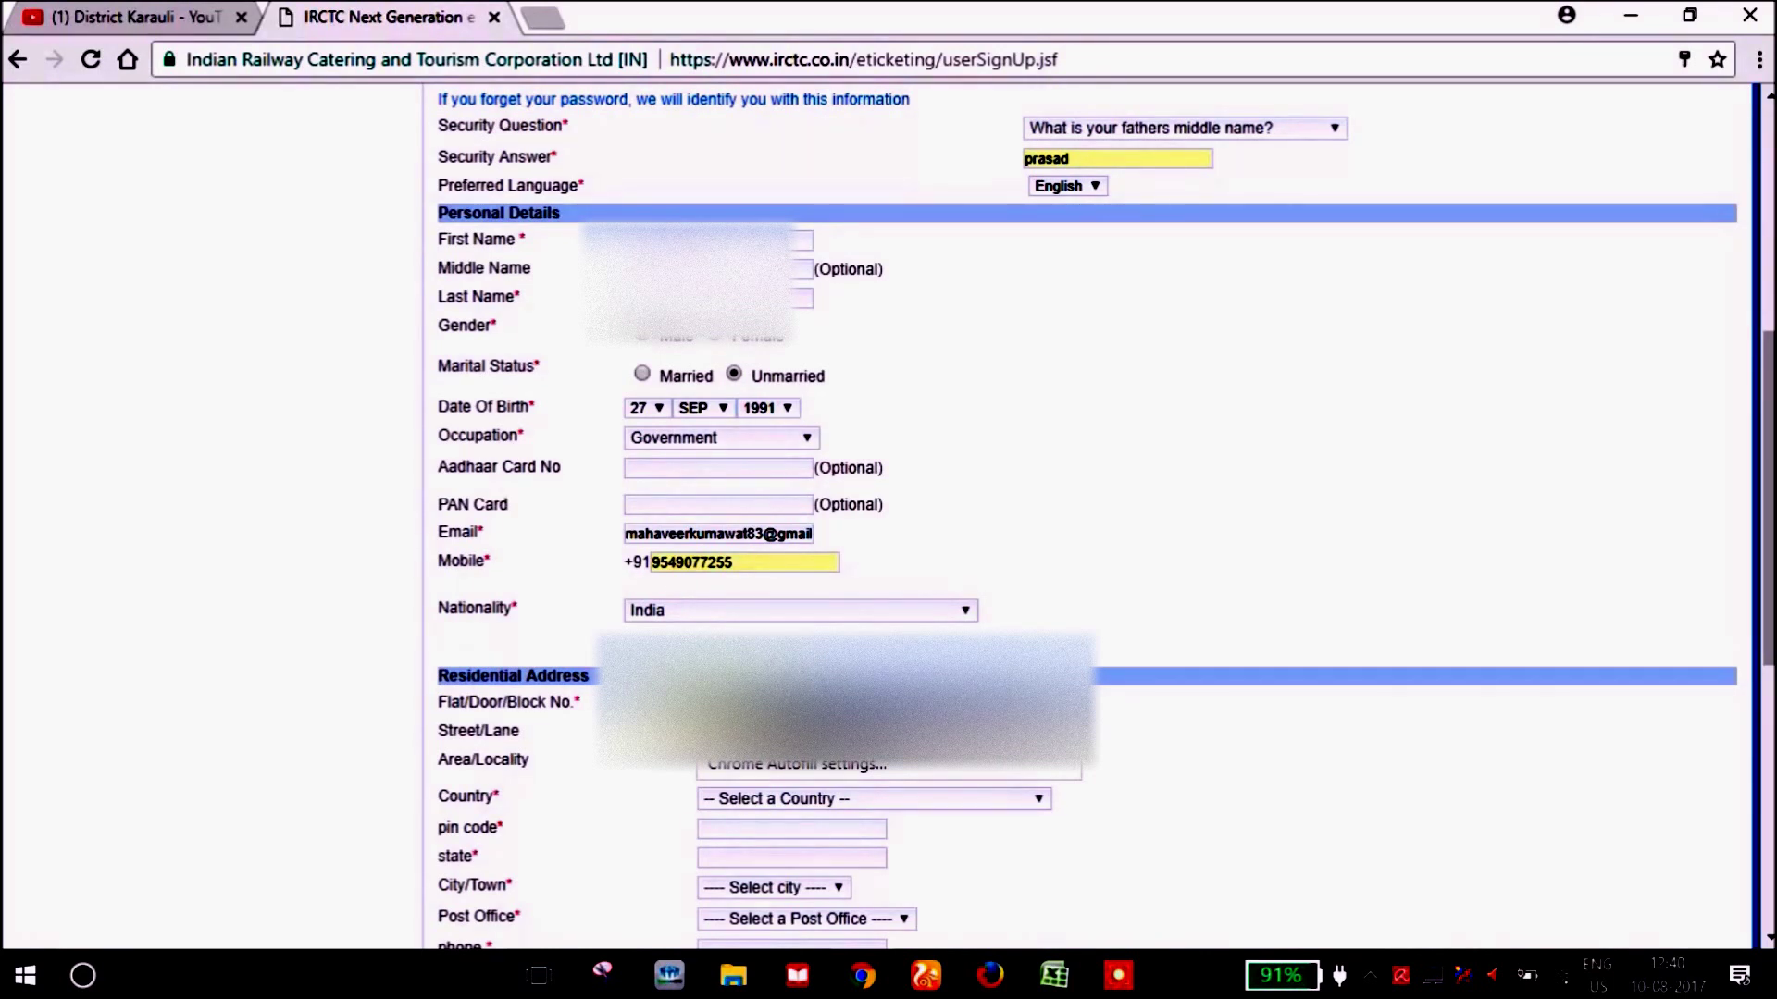
{"action": "key", "text": "Escape"}
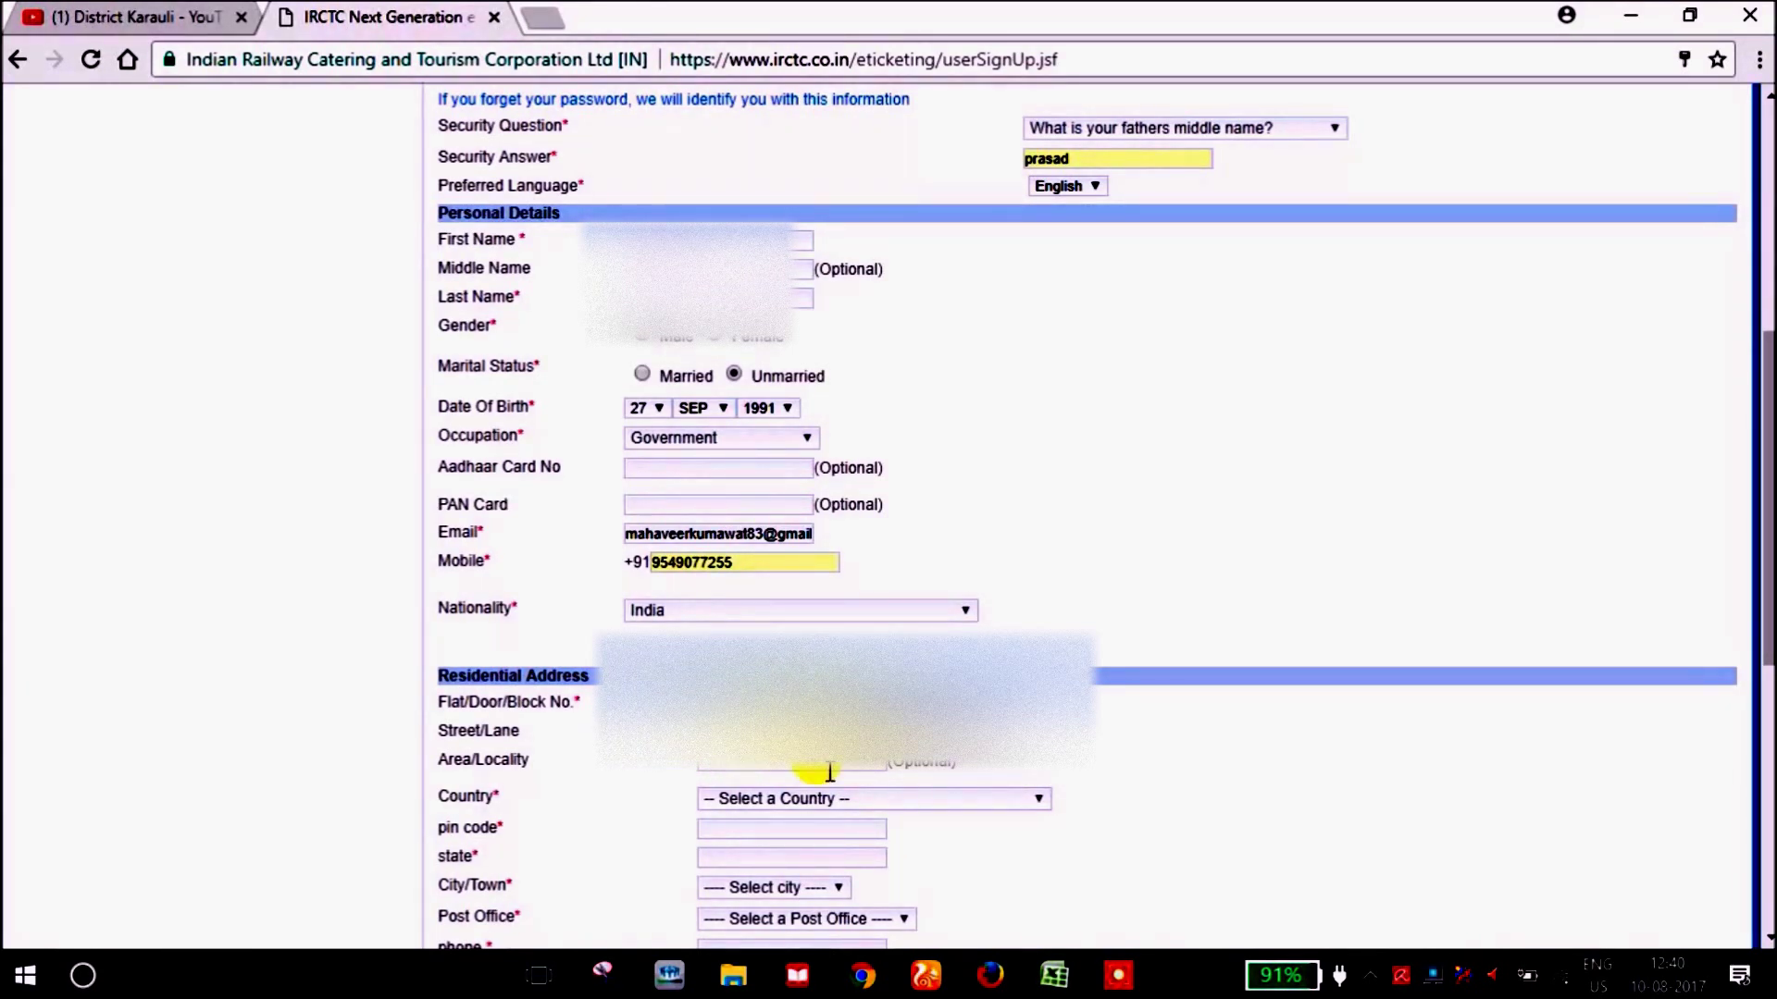
Set the address country to India and enter the pin code so the state fills in.
{"action": "left_click_drag", "start_coordinate": [1765, 518], "coordinate": [1765, 654]}
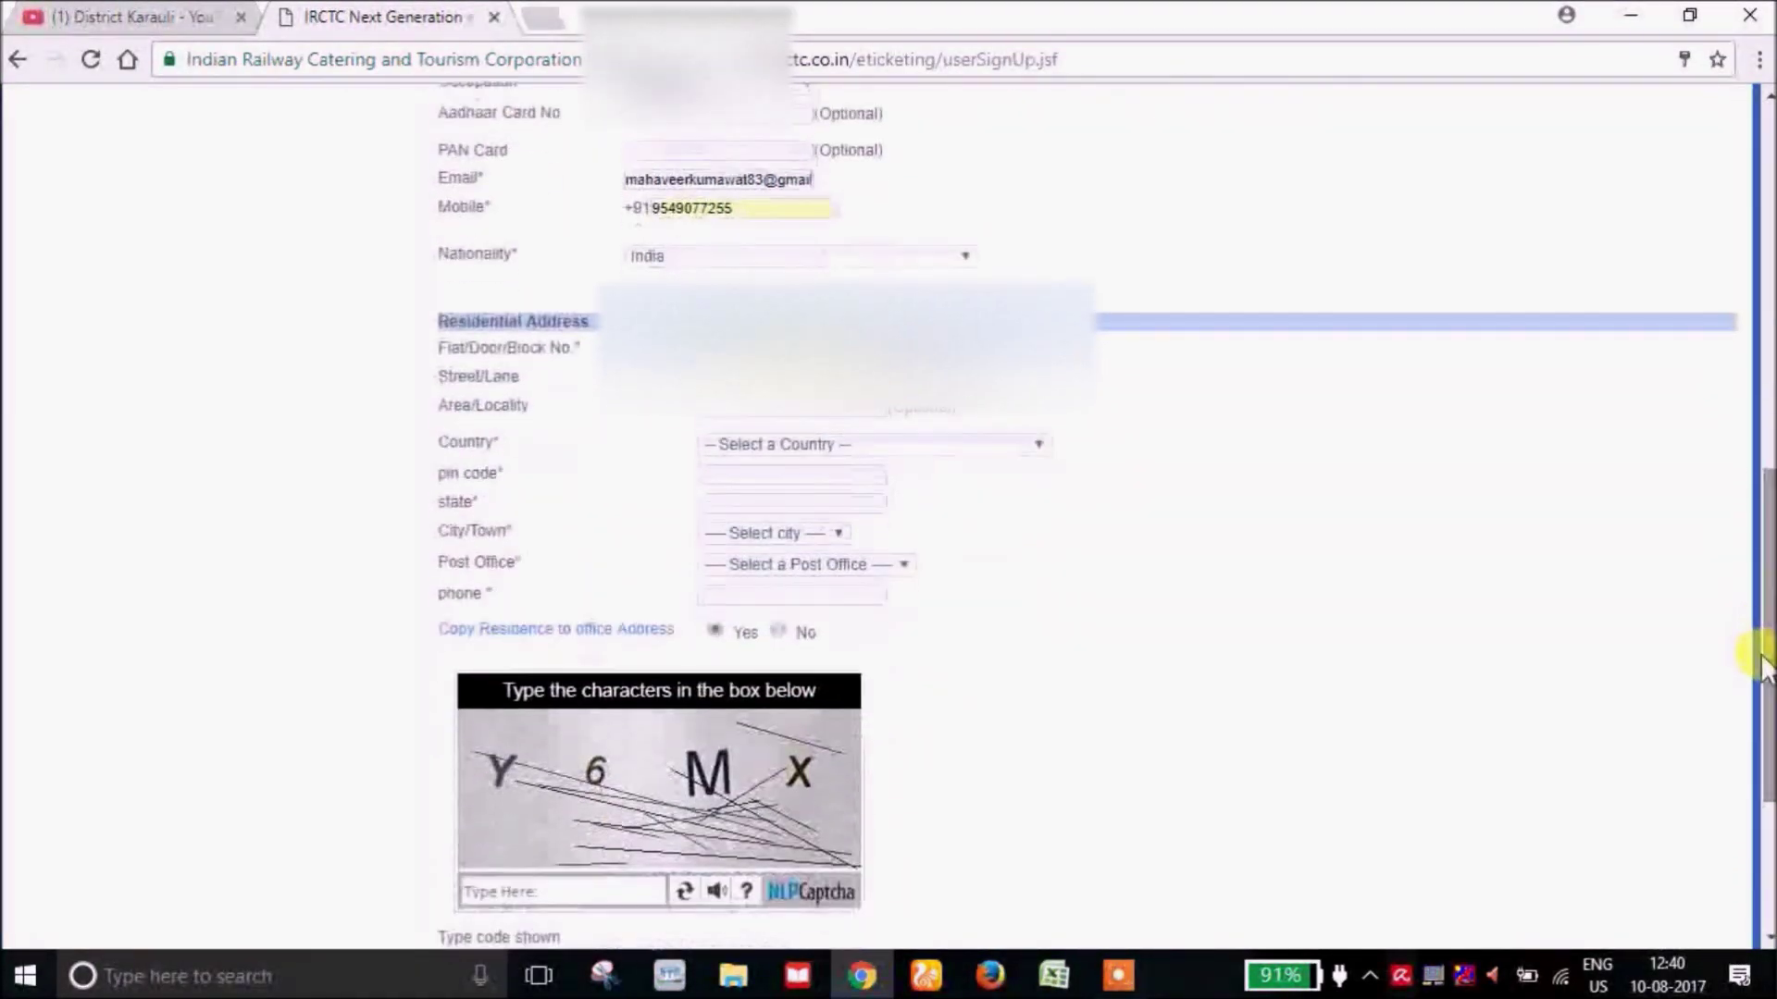
{"action": "left_click", "coordinate": [933, 441]}
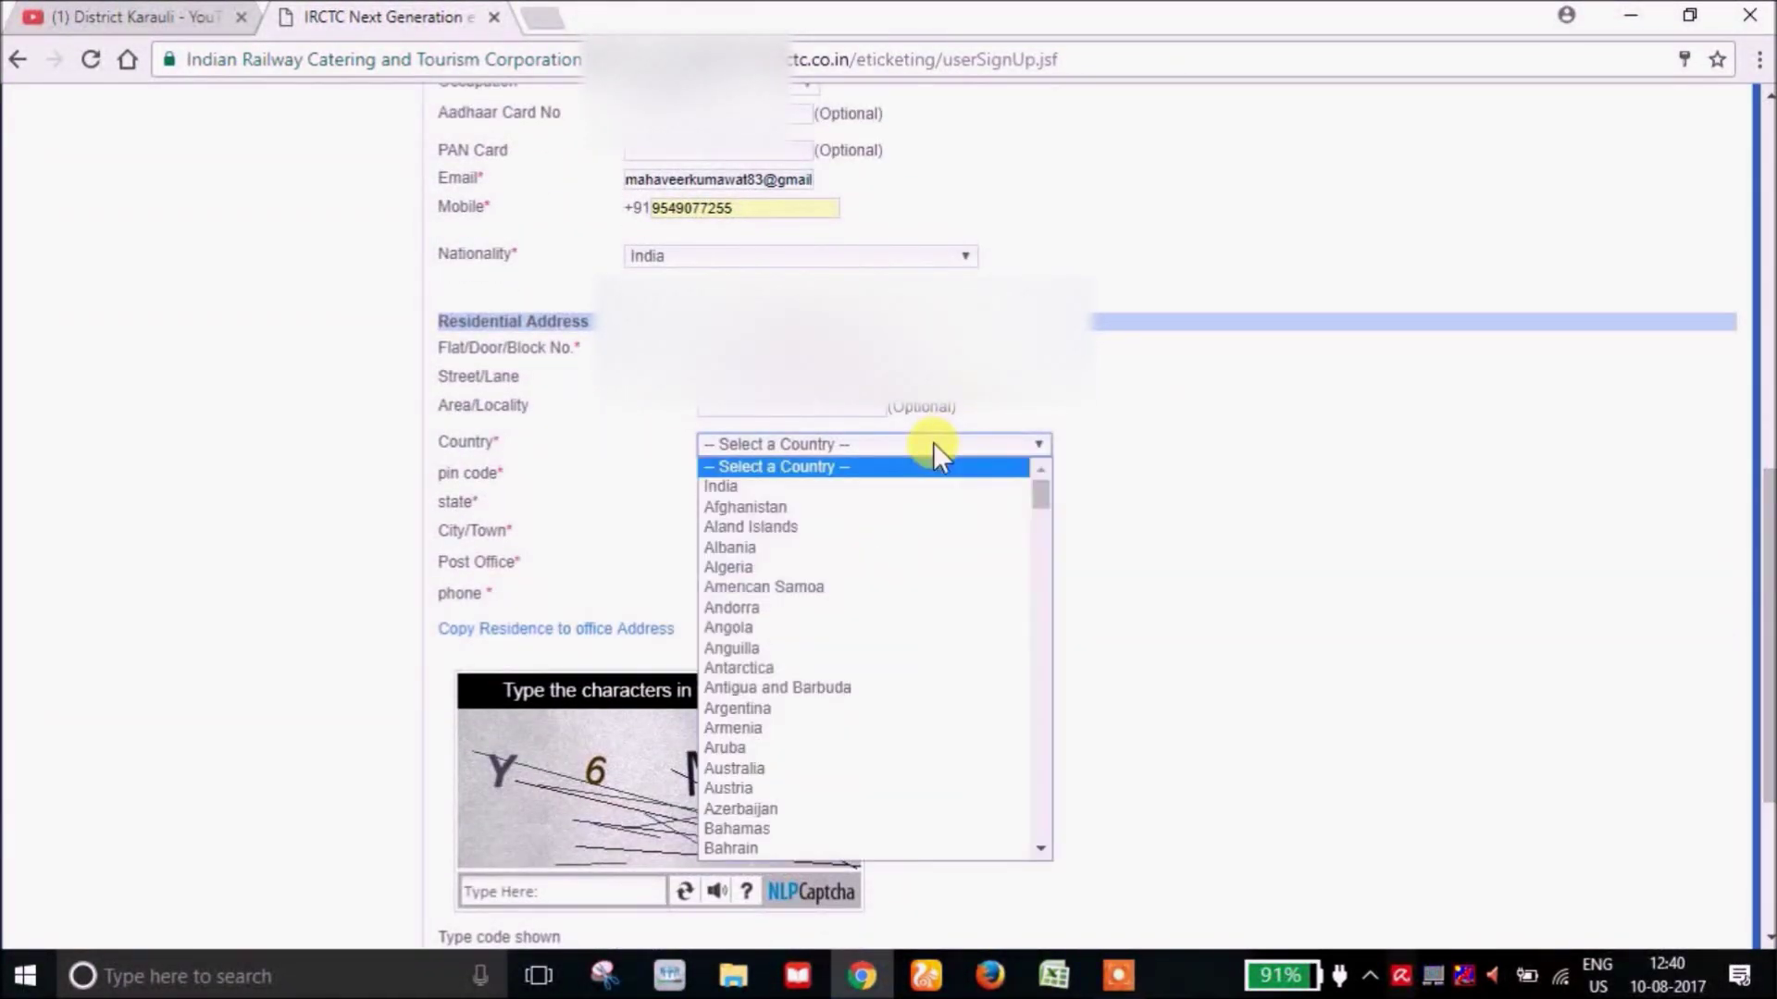
{"action": "left_click", "coordinate": [842, 486]}
{"action": "left_click", "coordinate": [783, 475]}
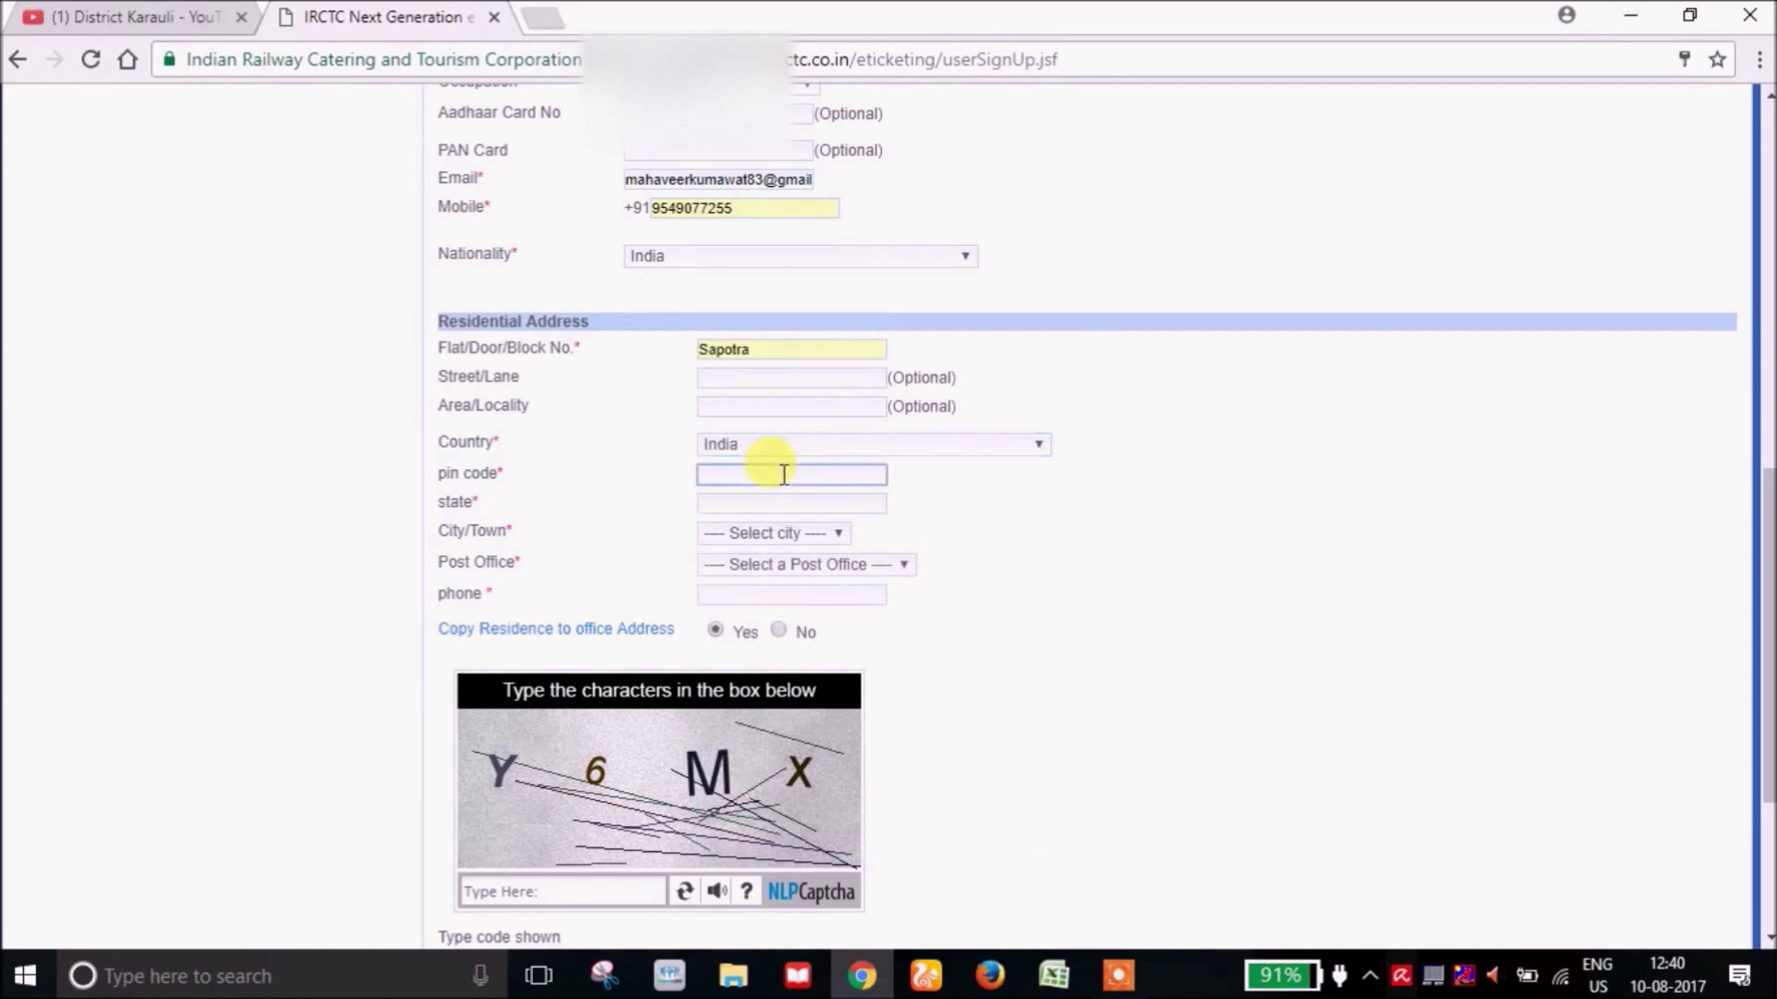
{"action": "type", "text": "322218"}
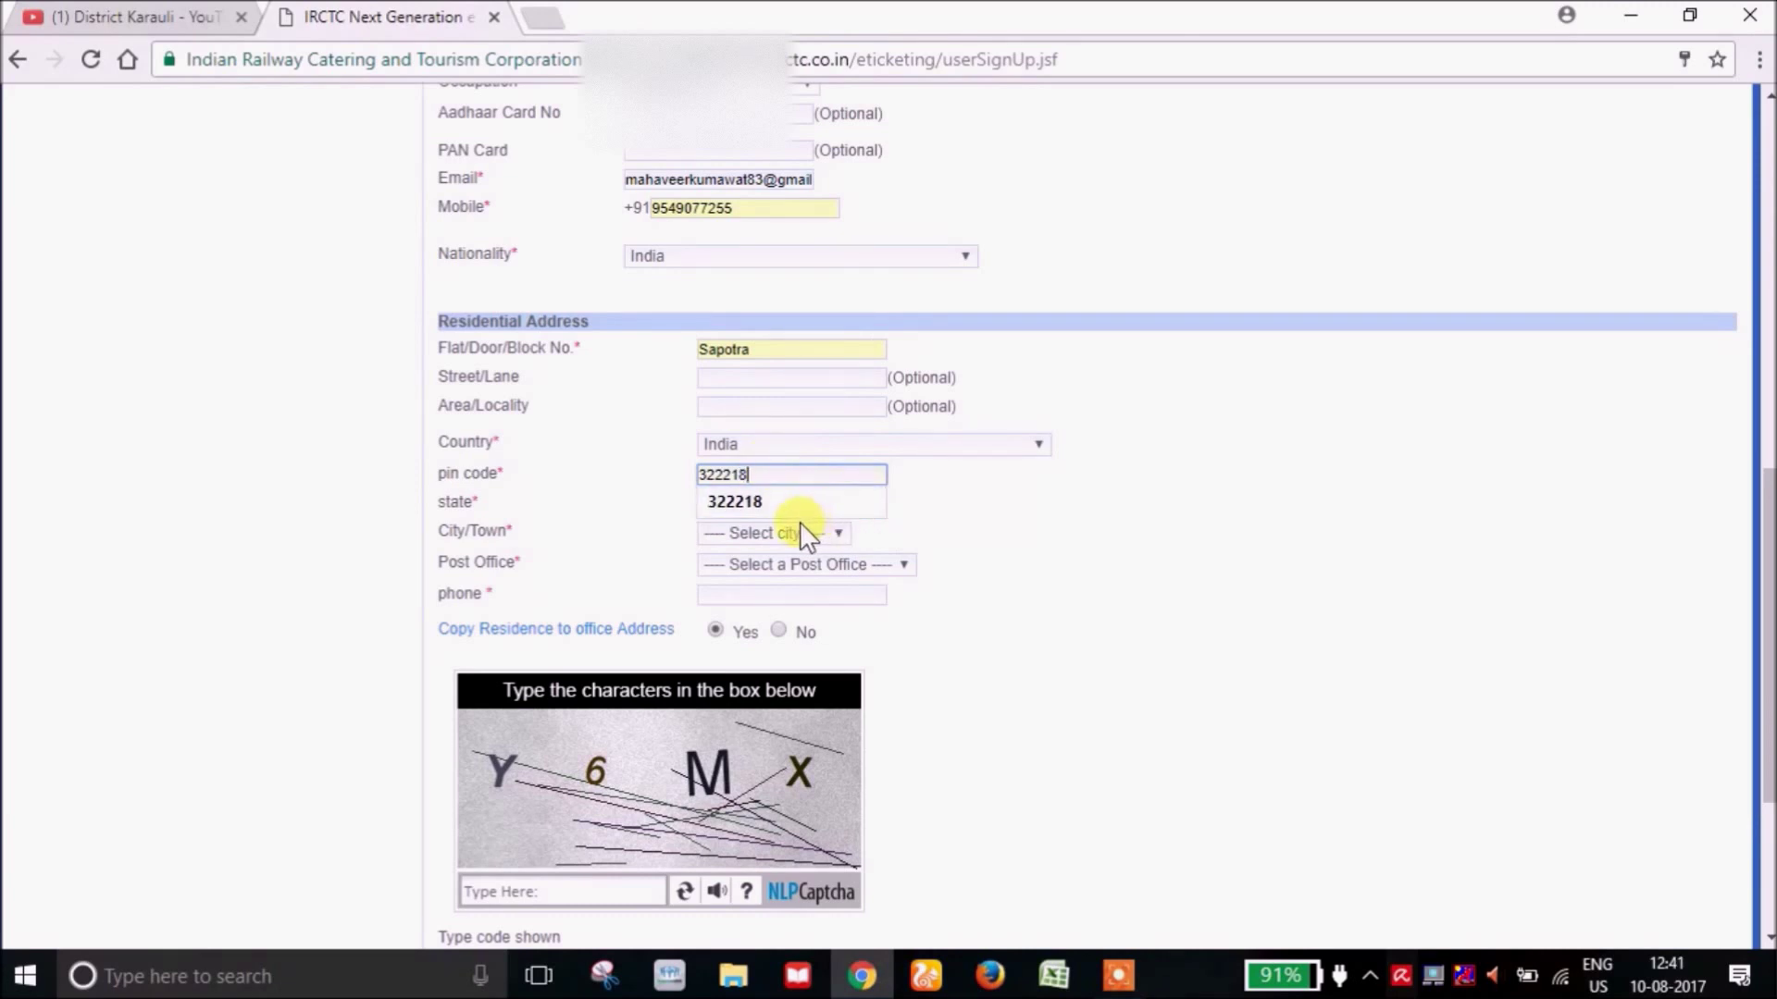
{"action": "key", "text": "Tab"}
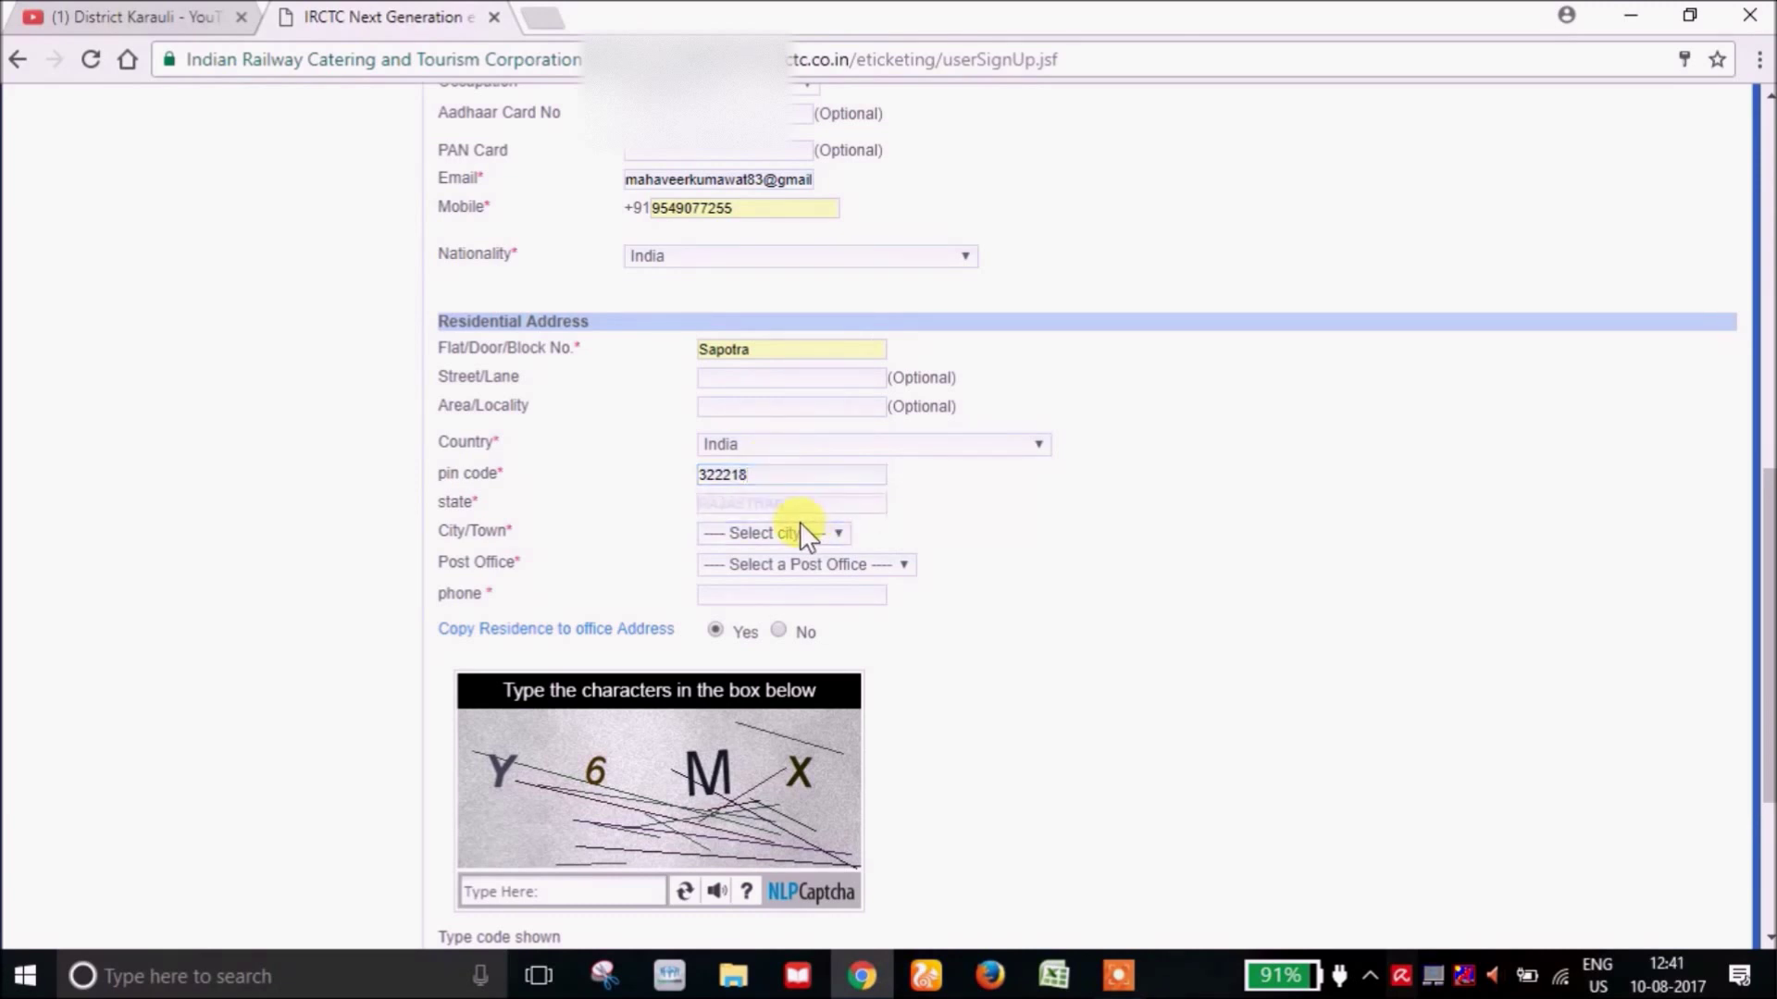
Choose the city and post office, then enter the phone number.
{"action": "left_click", "coordinate": [780, 533]}
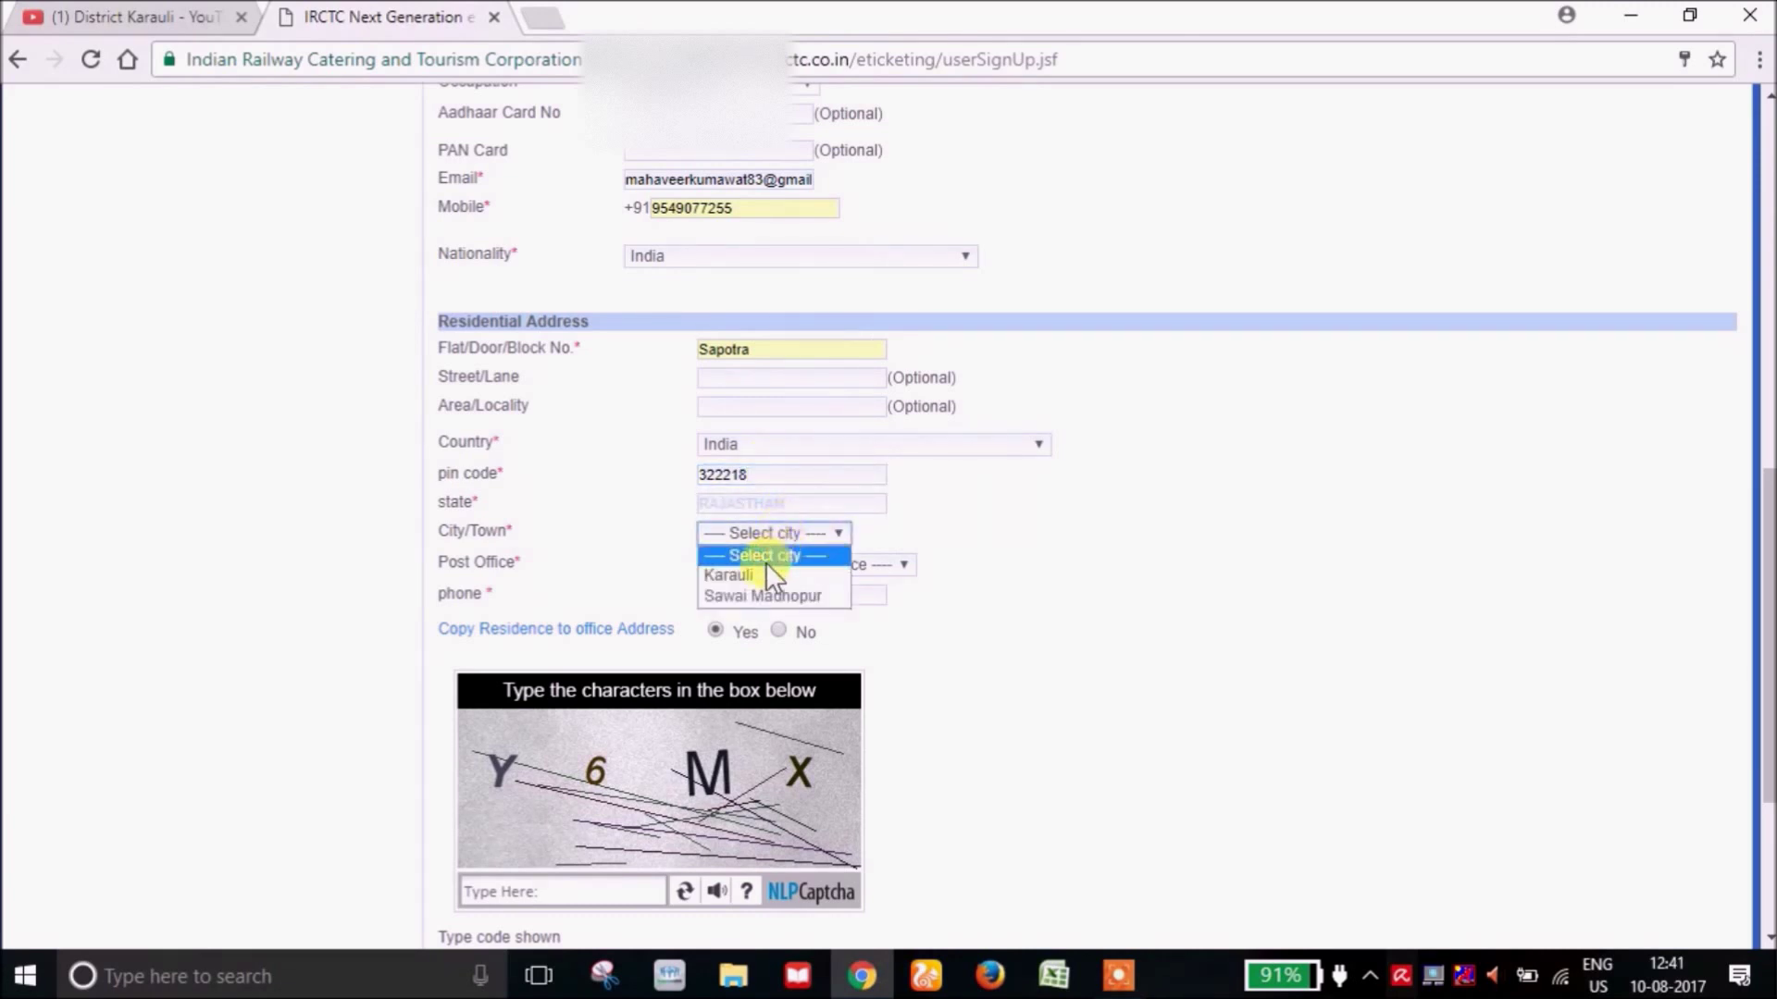
{"action": "left_click", "coordinate": [755, 572]}
{"action": "left_click", "coordinate": [768, 566]}
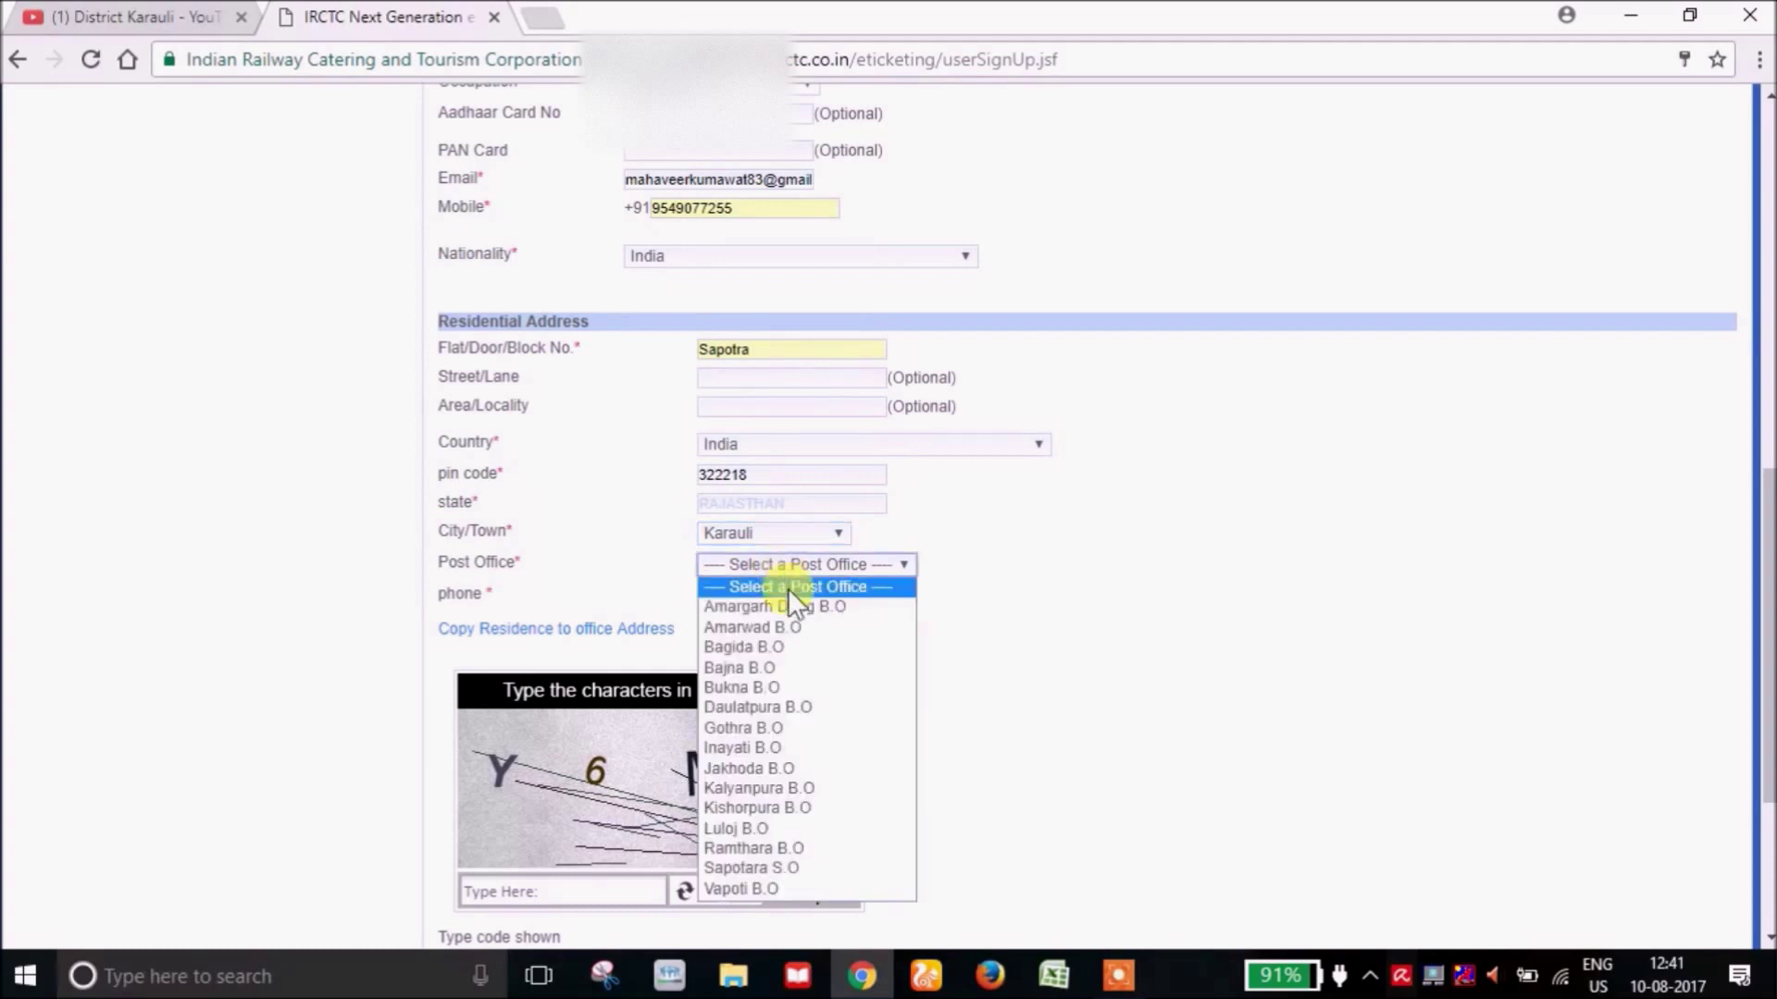
{"action": "left_click", "coordinate": [790, 870]}
{"action": "left_click", "coordinate": [735, 601]}
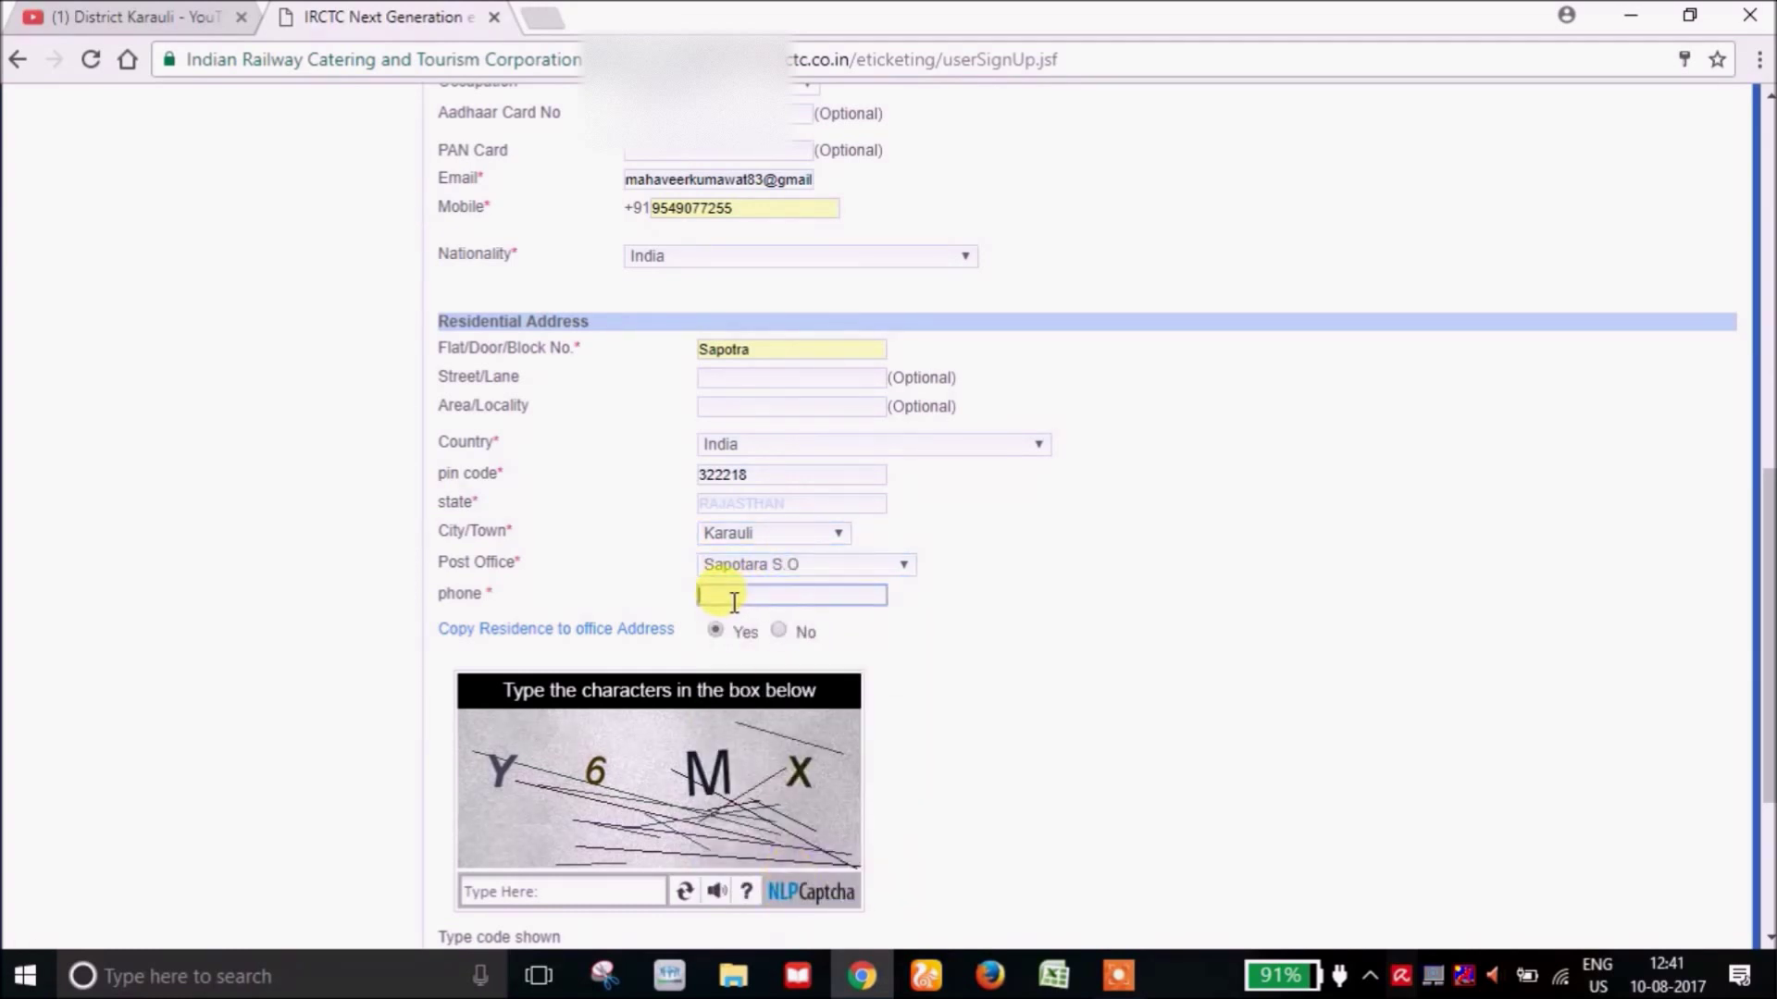
{"action": "left_click_drag", "start_coordinate": [1072, 647], "coordinate": [988, 638]}
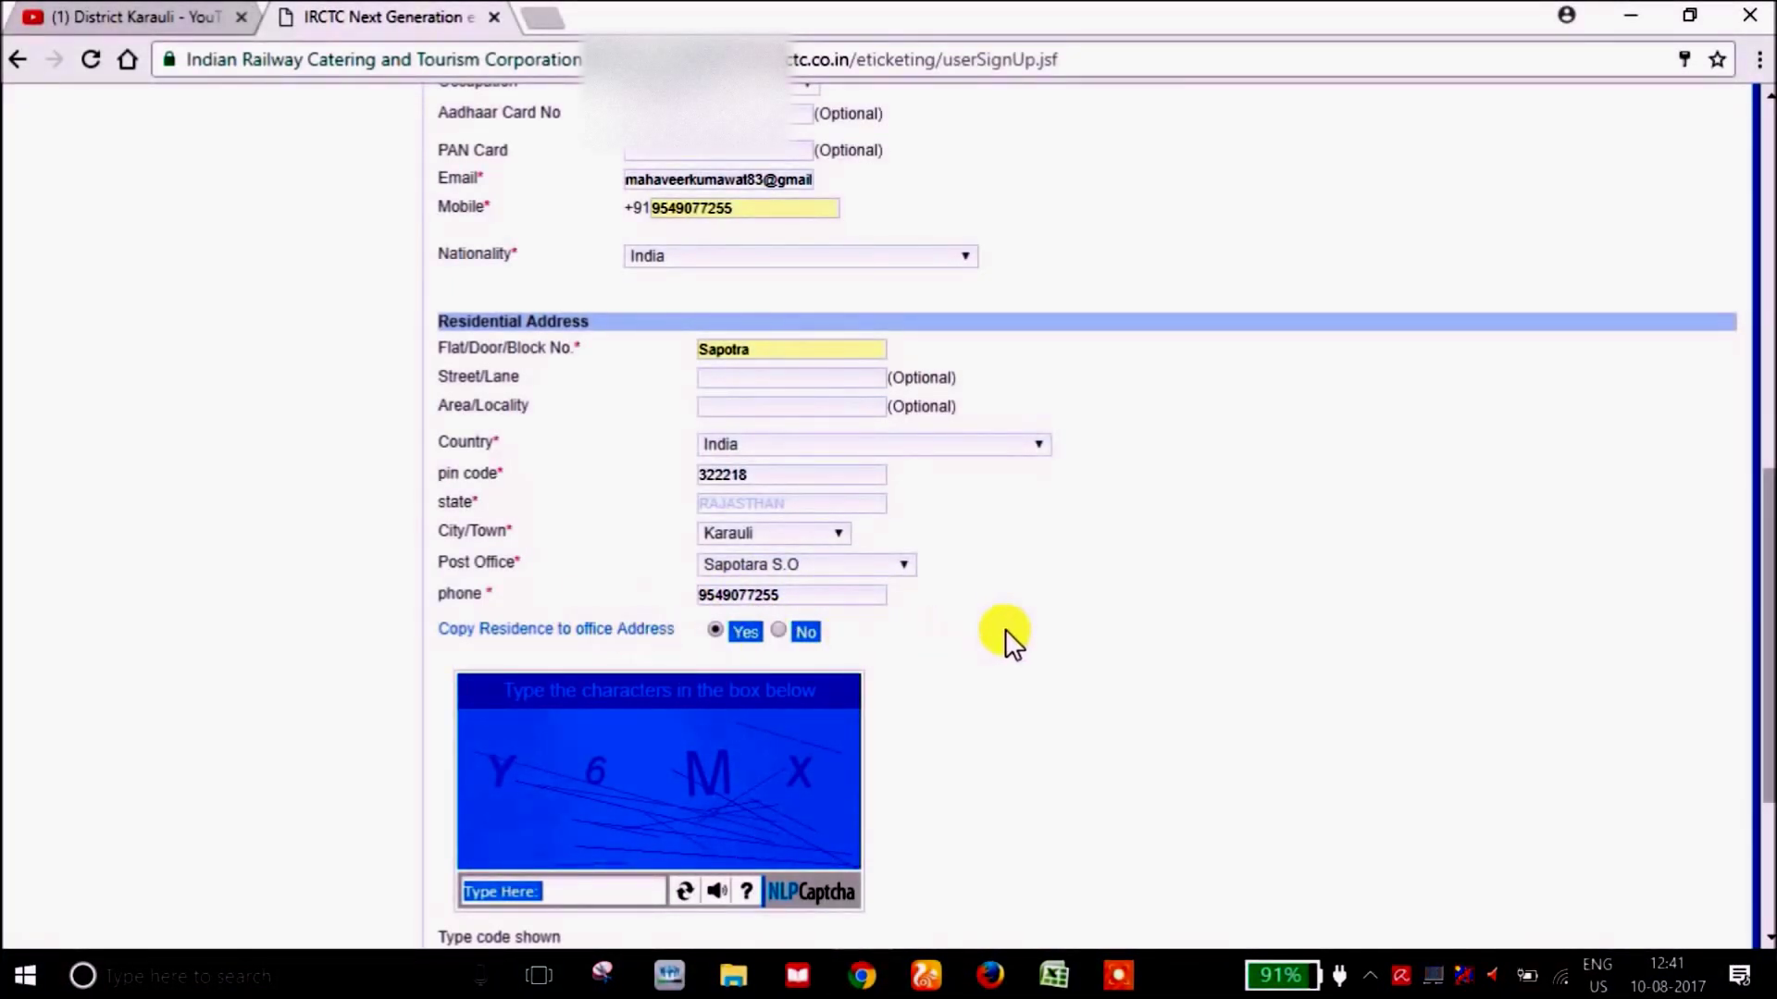
{"action": "left_click_drag", "start_coordinate": [1765, 476], "coordinate": [1763, 581]}
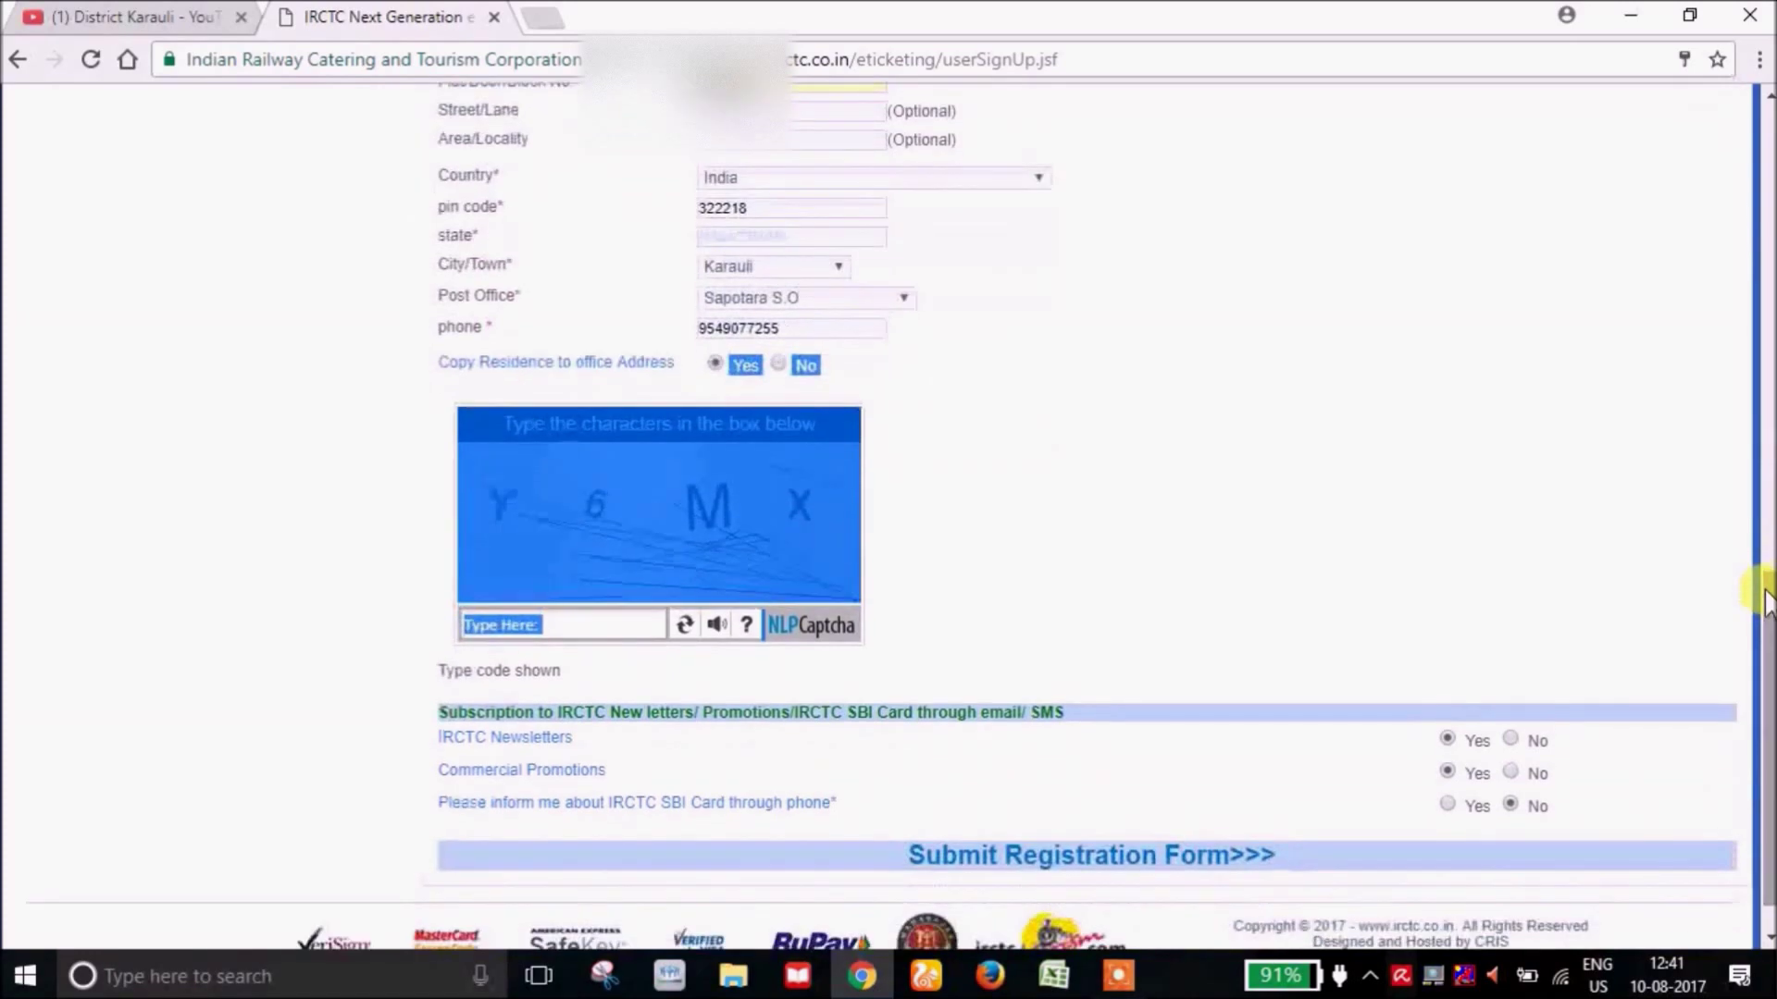
Refresh the captcha and enter the displayed characters in the code box.
{"action": "left_click", "coordinate": [1269, 496]}
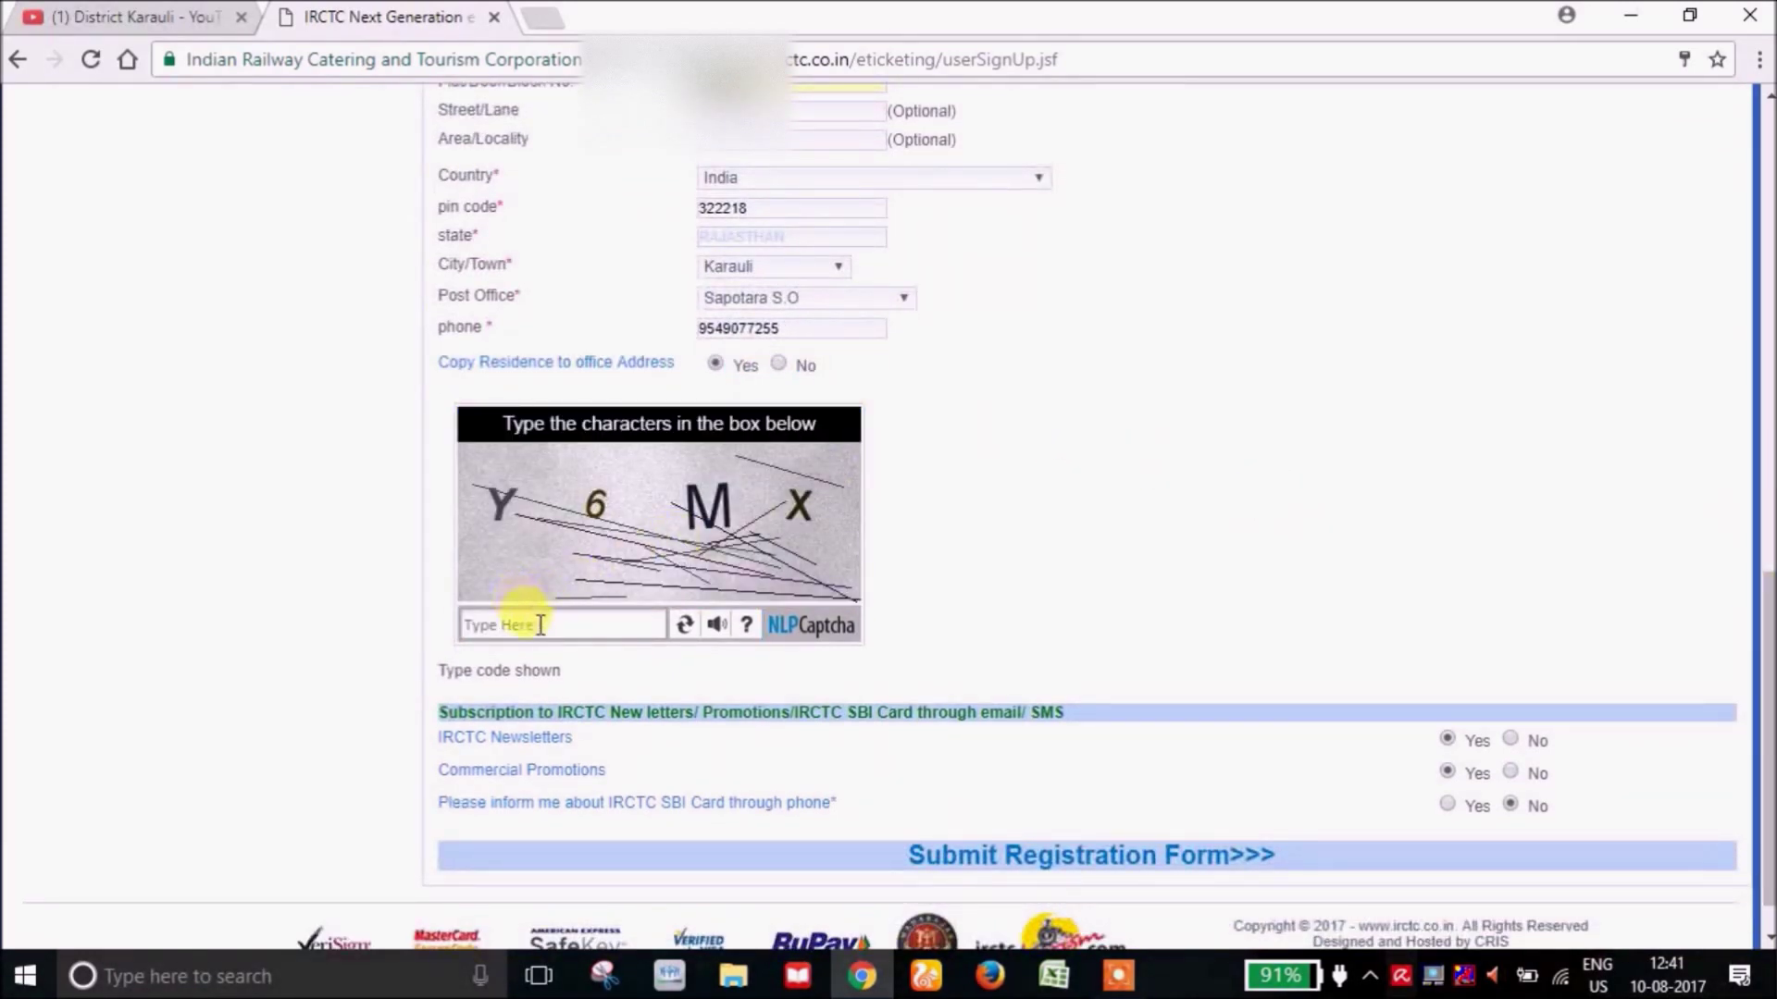
{"action": "left_click", "coordinate": [499, 622]}
{"action": "left_click", "coordinate": [687, 624]}
{"action": "left_click", "coordinate": [495, 627]}
{"action": "left_click", "coordinate": [499, 629]}
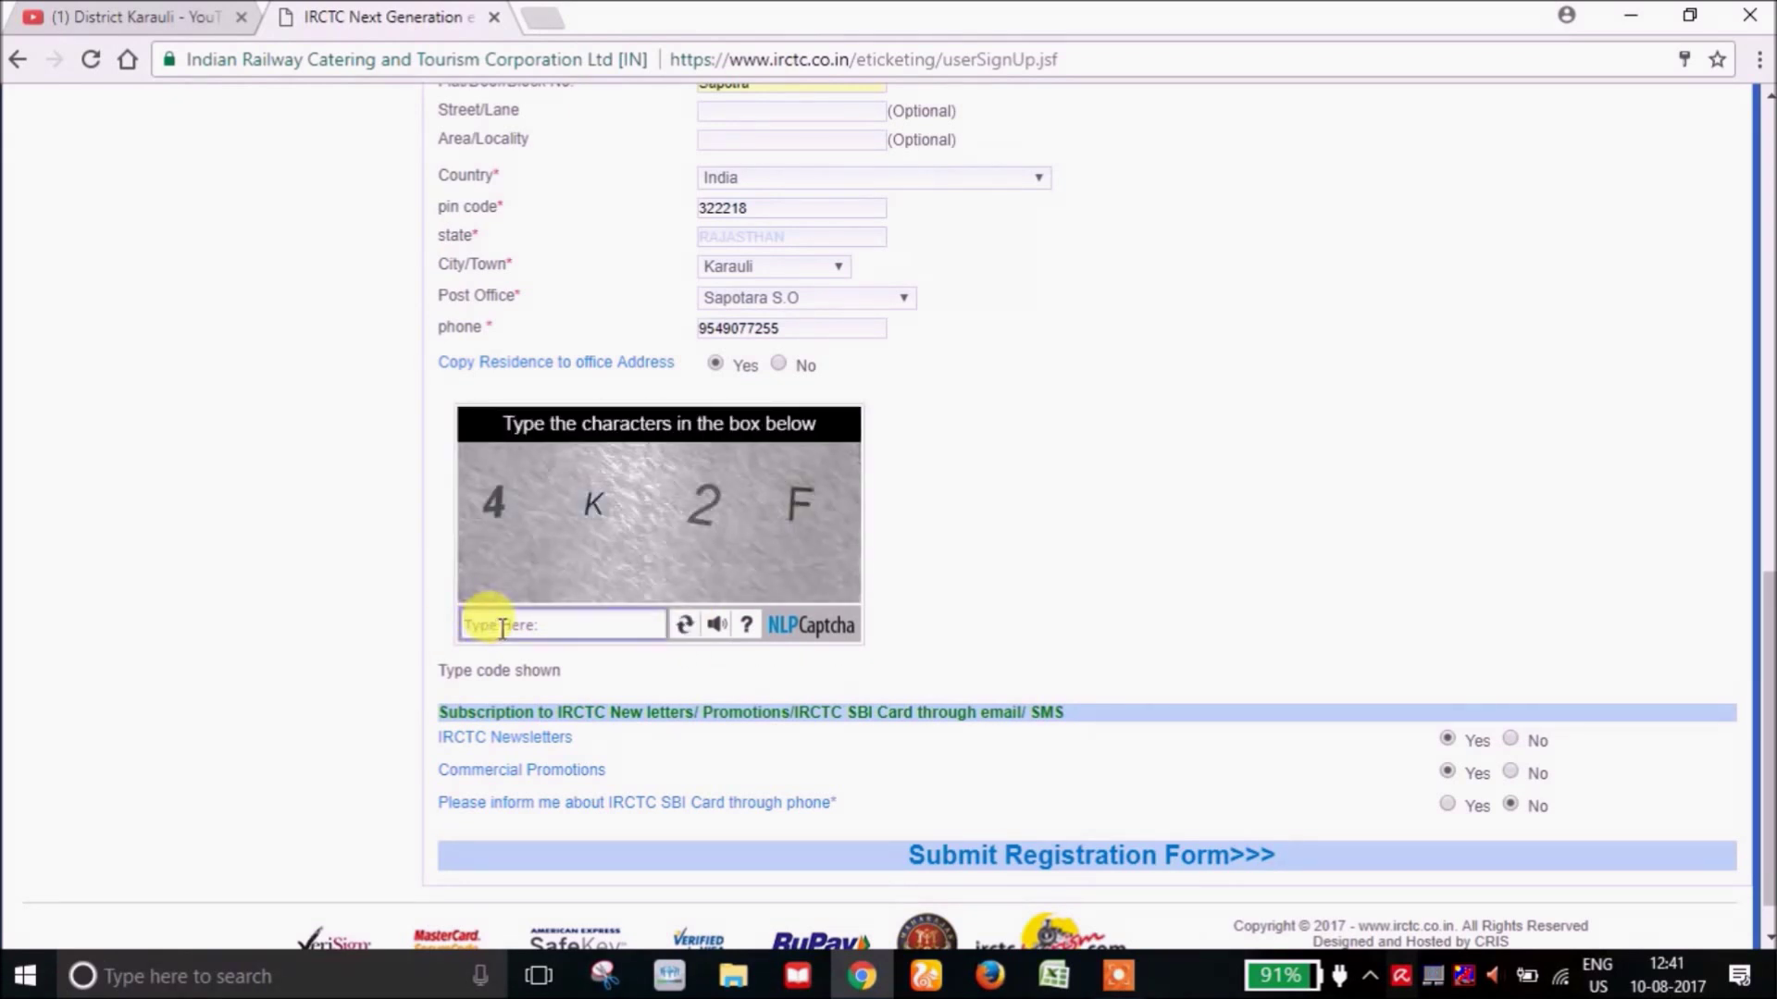
{"action": "type", "text": "4"}
{"action": "key", "text": "Caps_Lock"}
{"action": "type", "text": "K2F"}
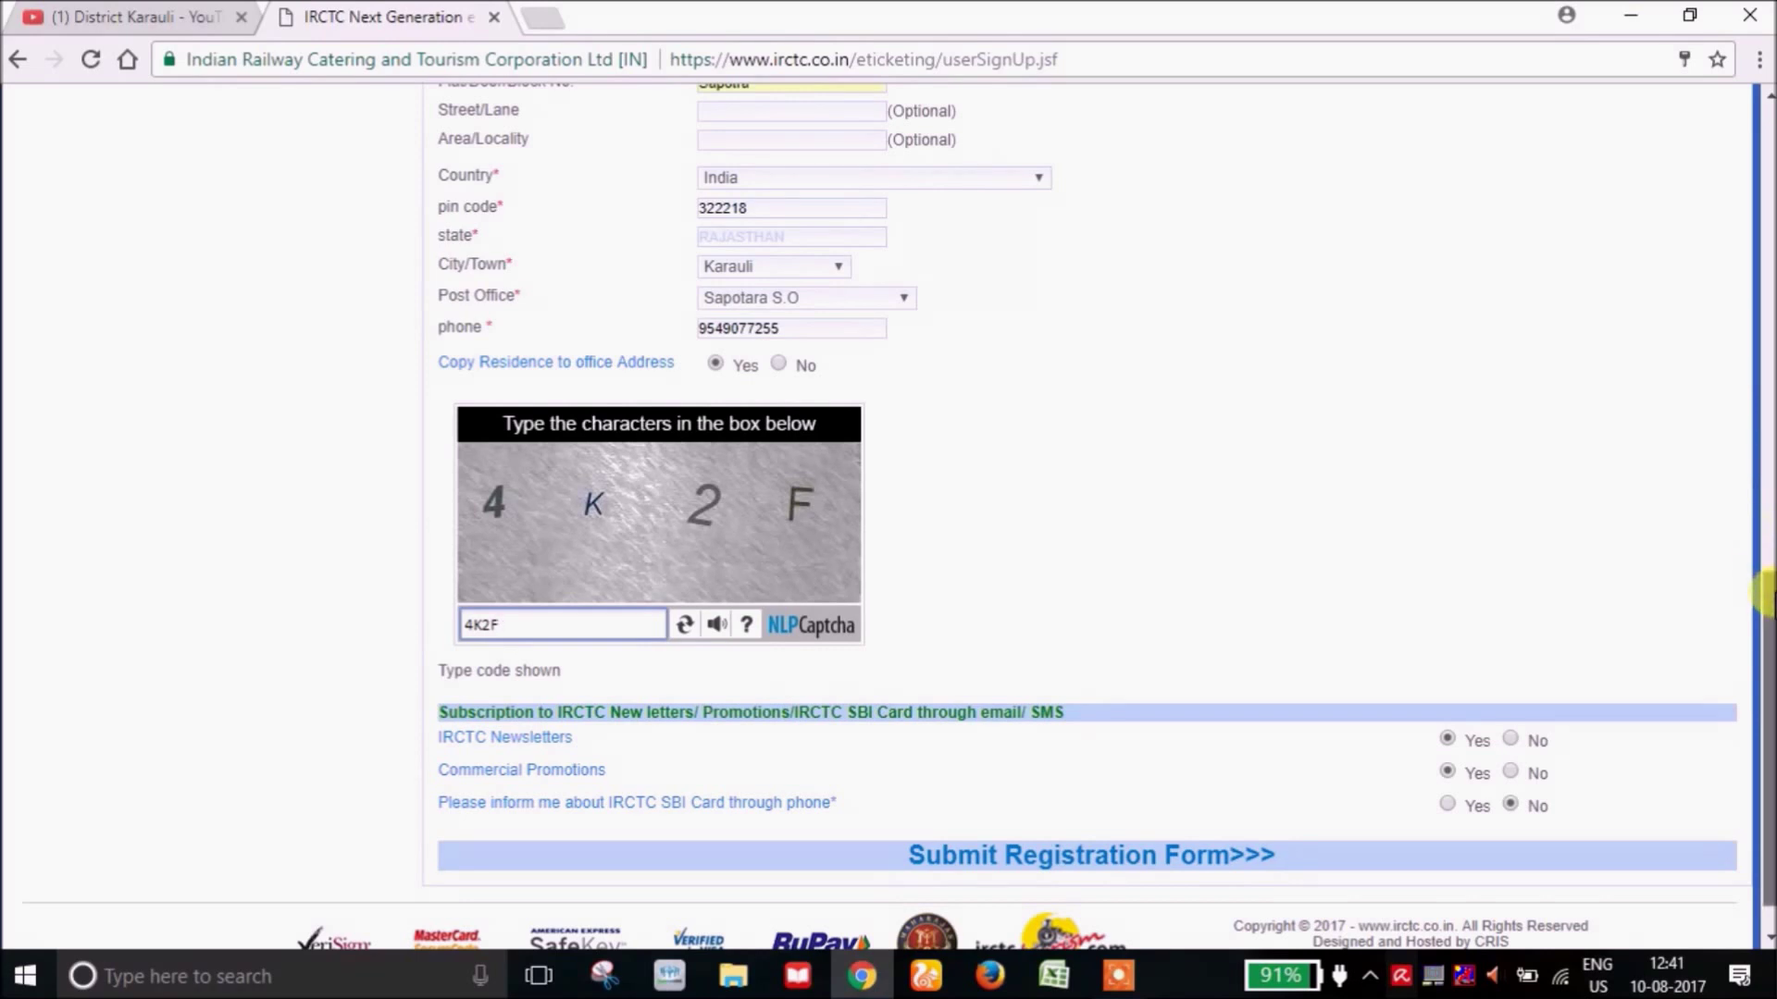
{"action": "scroll", "coordinate": [1762, 597], "scroll_direction": "down", "scroll_amount": 1}
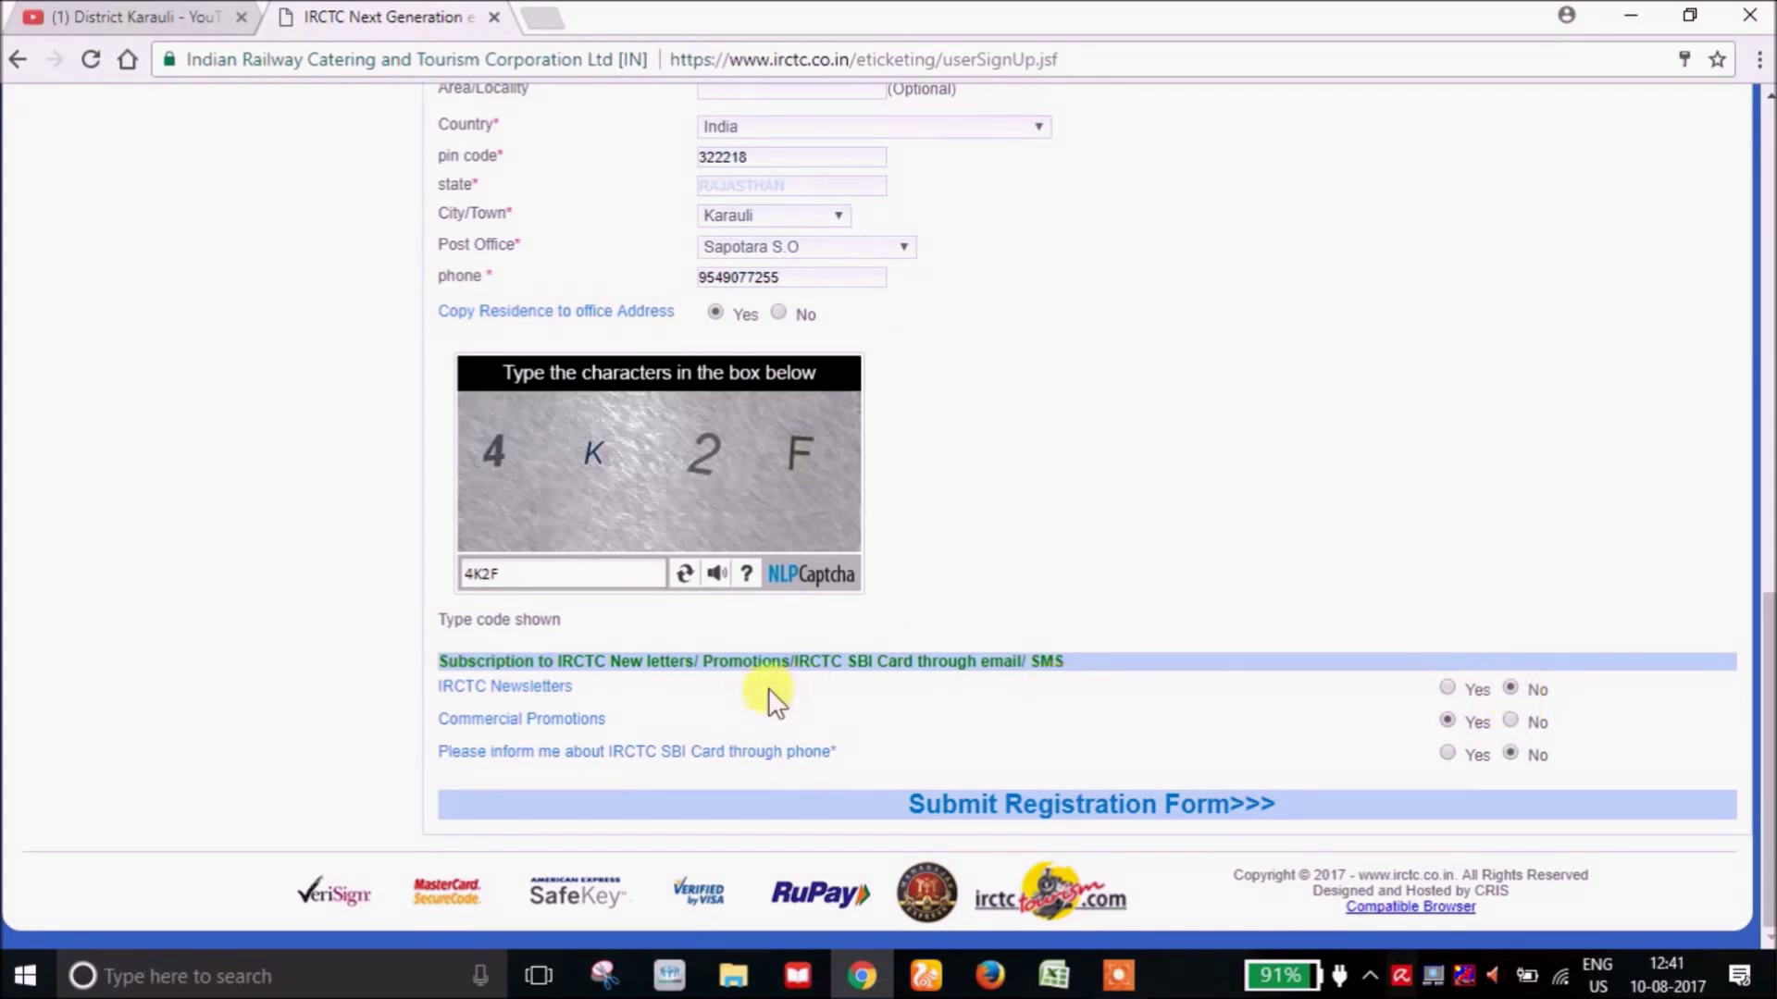
Set Commercial Promotions to No and submit the registration form.
{"action": "left_click", "coordinate": [1512, 720]}
{"action": "left_click", "coordinate": [1065, 819]}
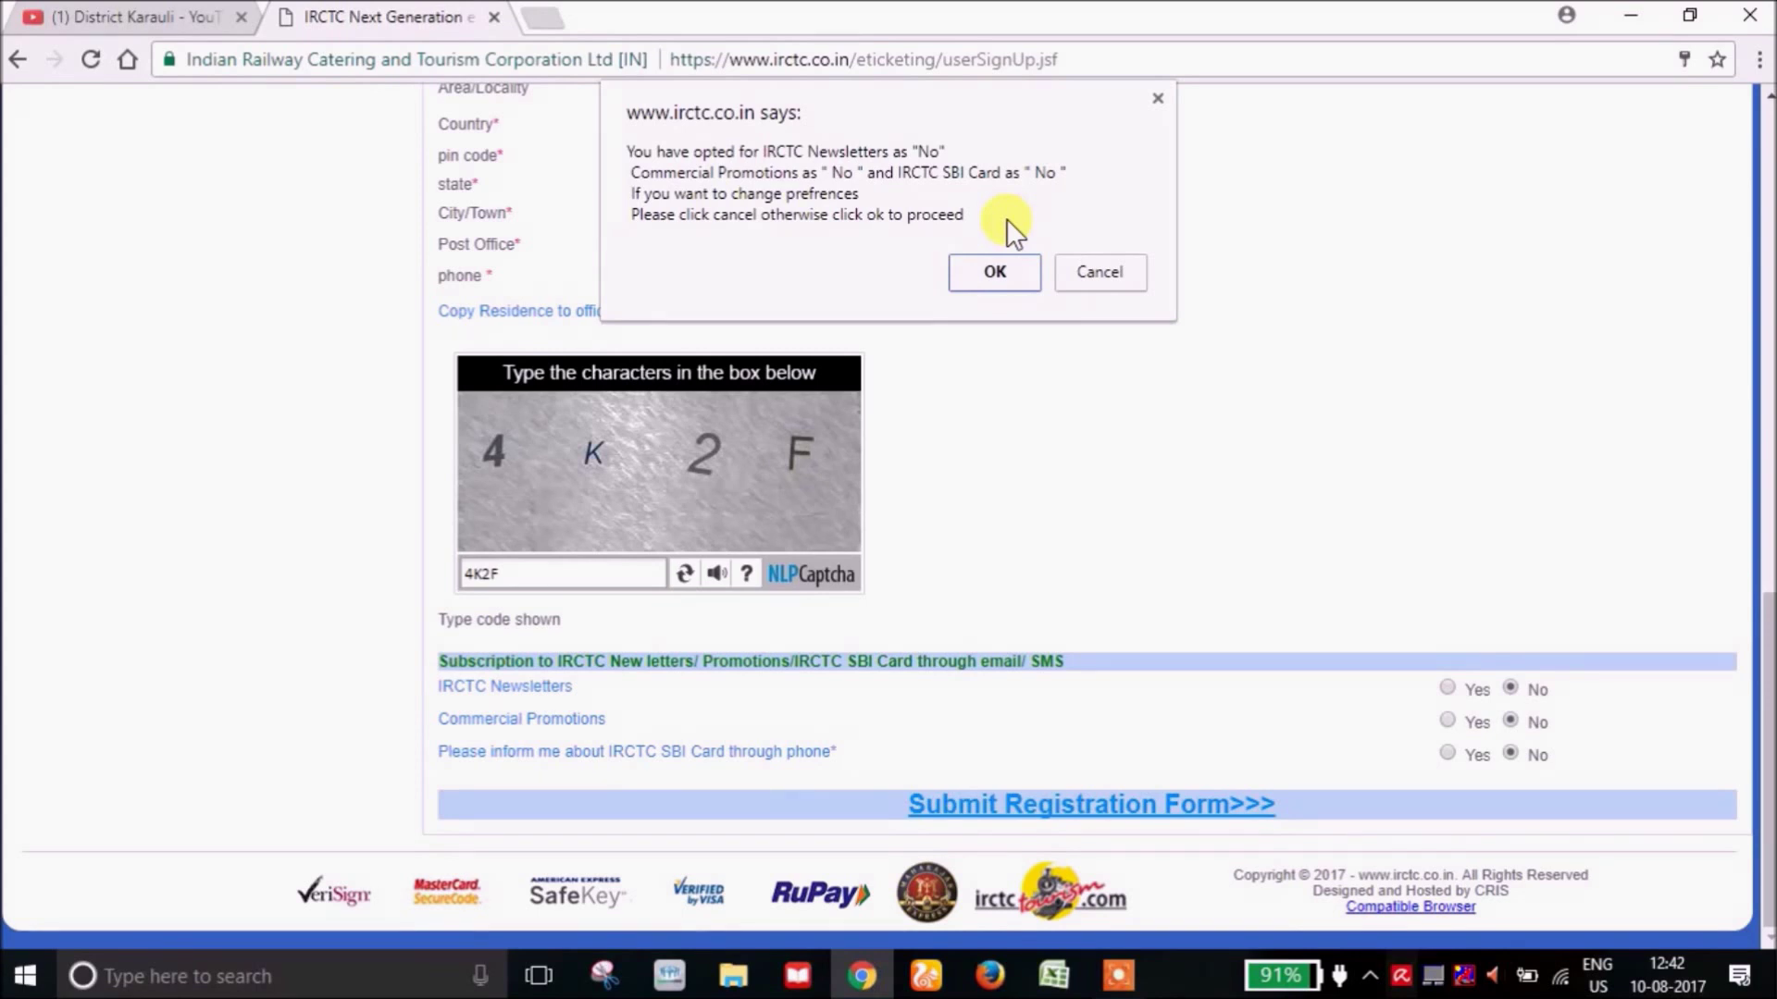
Confirm the opt-out and e-mail/mobile validation dialogs, then accept the terms and conditions.
{"action": "left_click", "coordinate": [979, 267]}
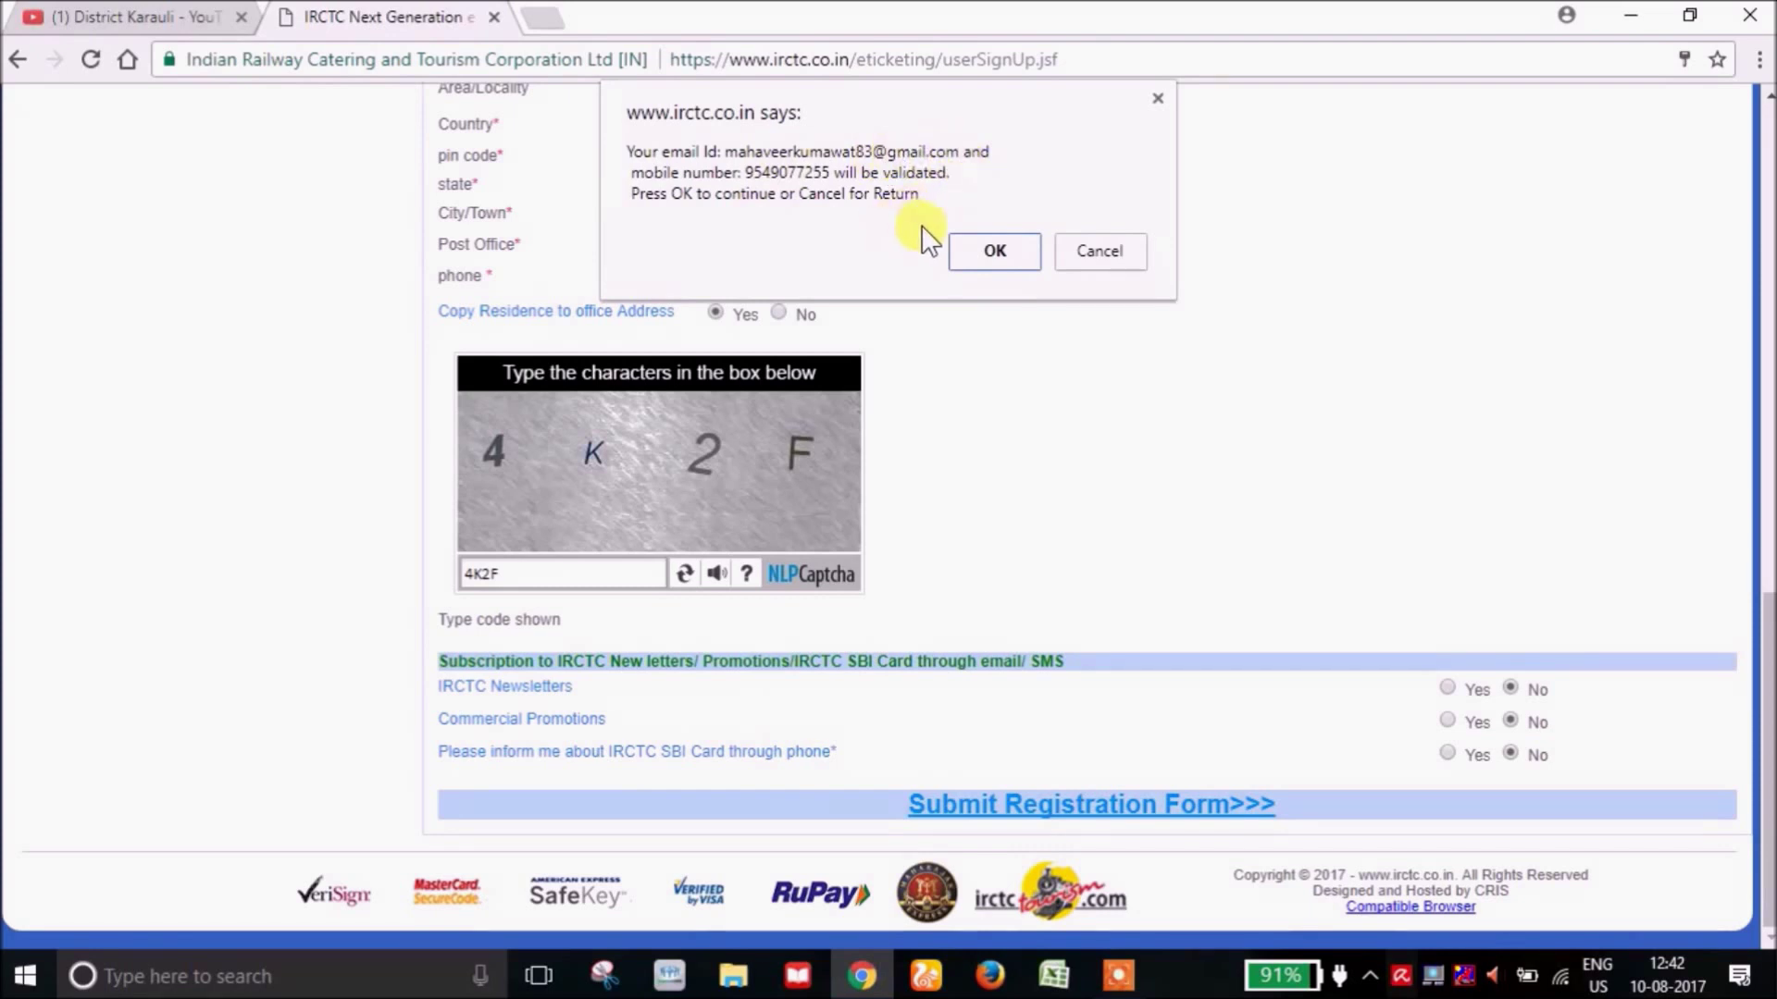
{"action": "left_click", "coordinate": [984, 246]}
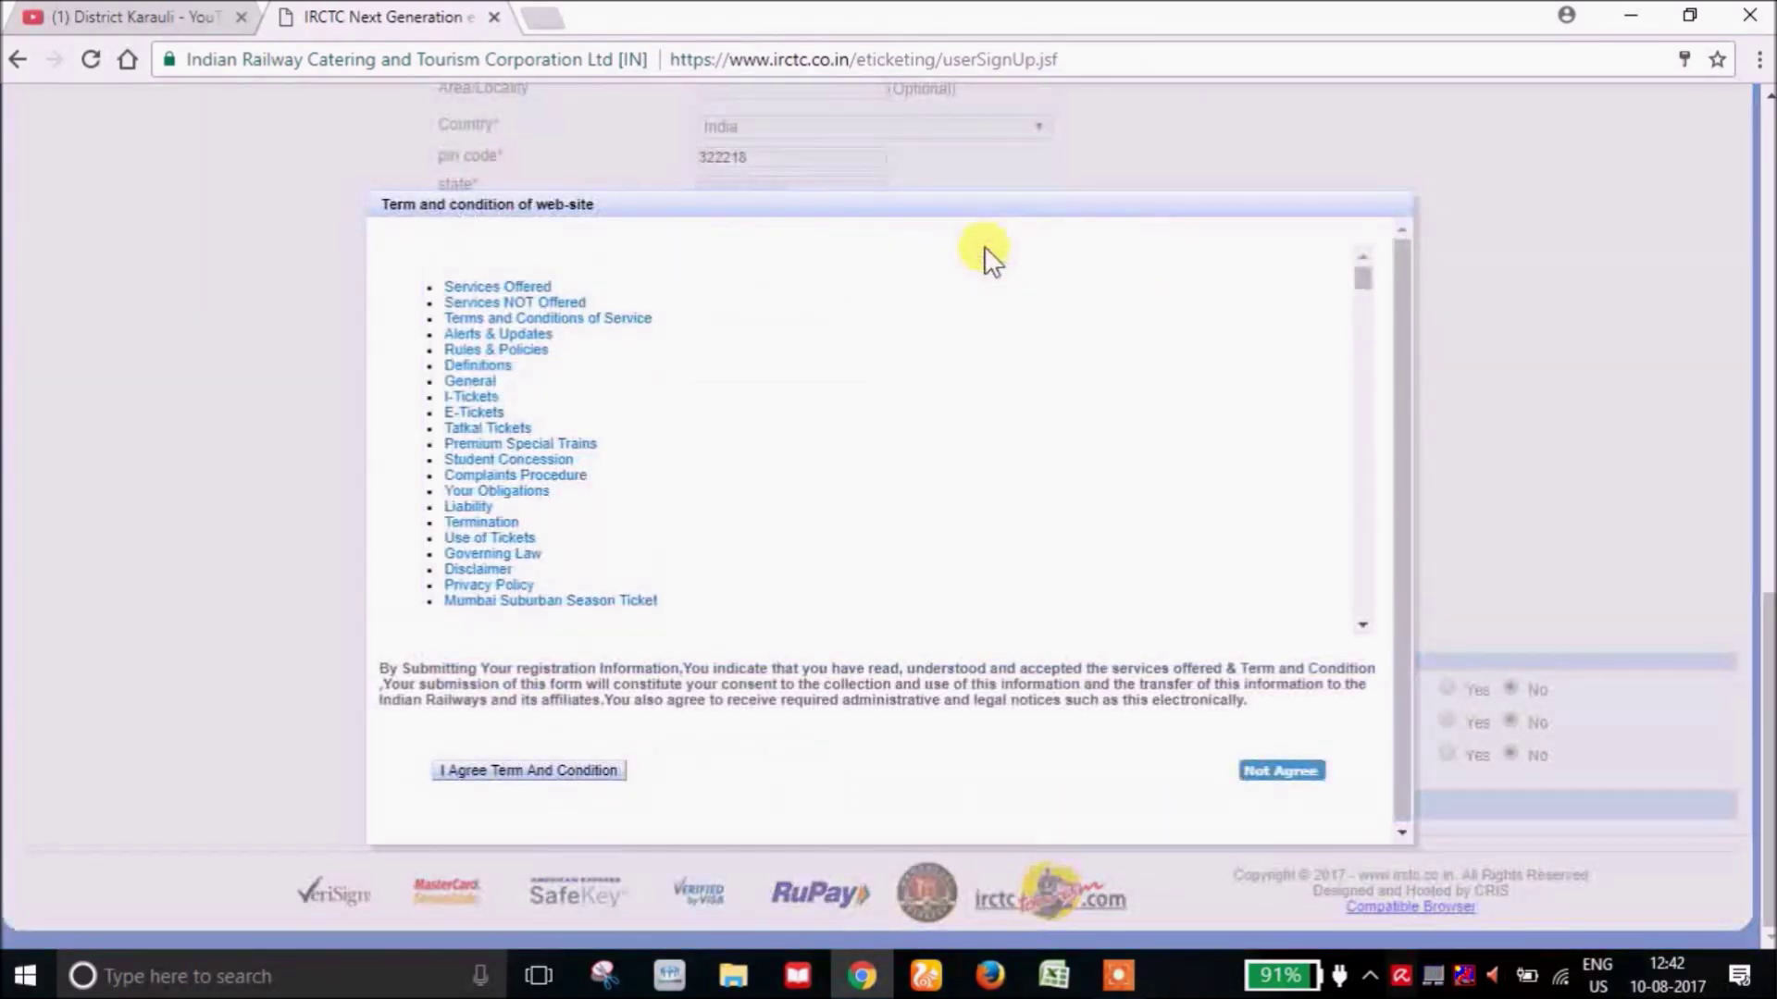
{"action": "left_click_drag", "start_coordinate": [1358, 280], "coordinate": [1366, 623]}
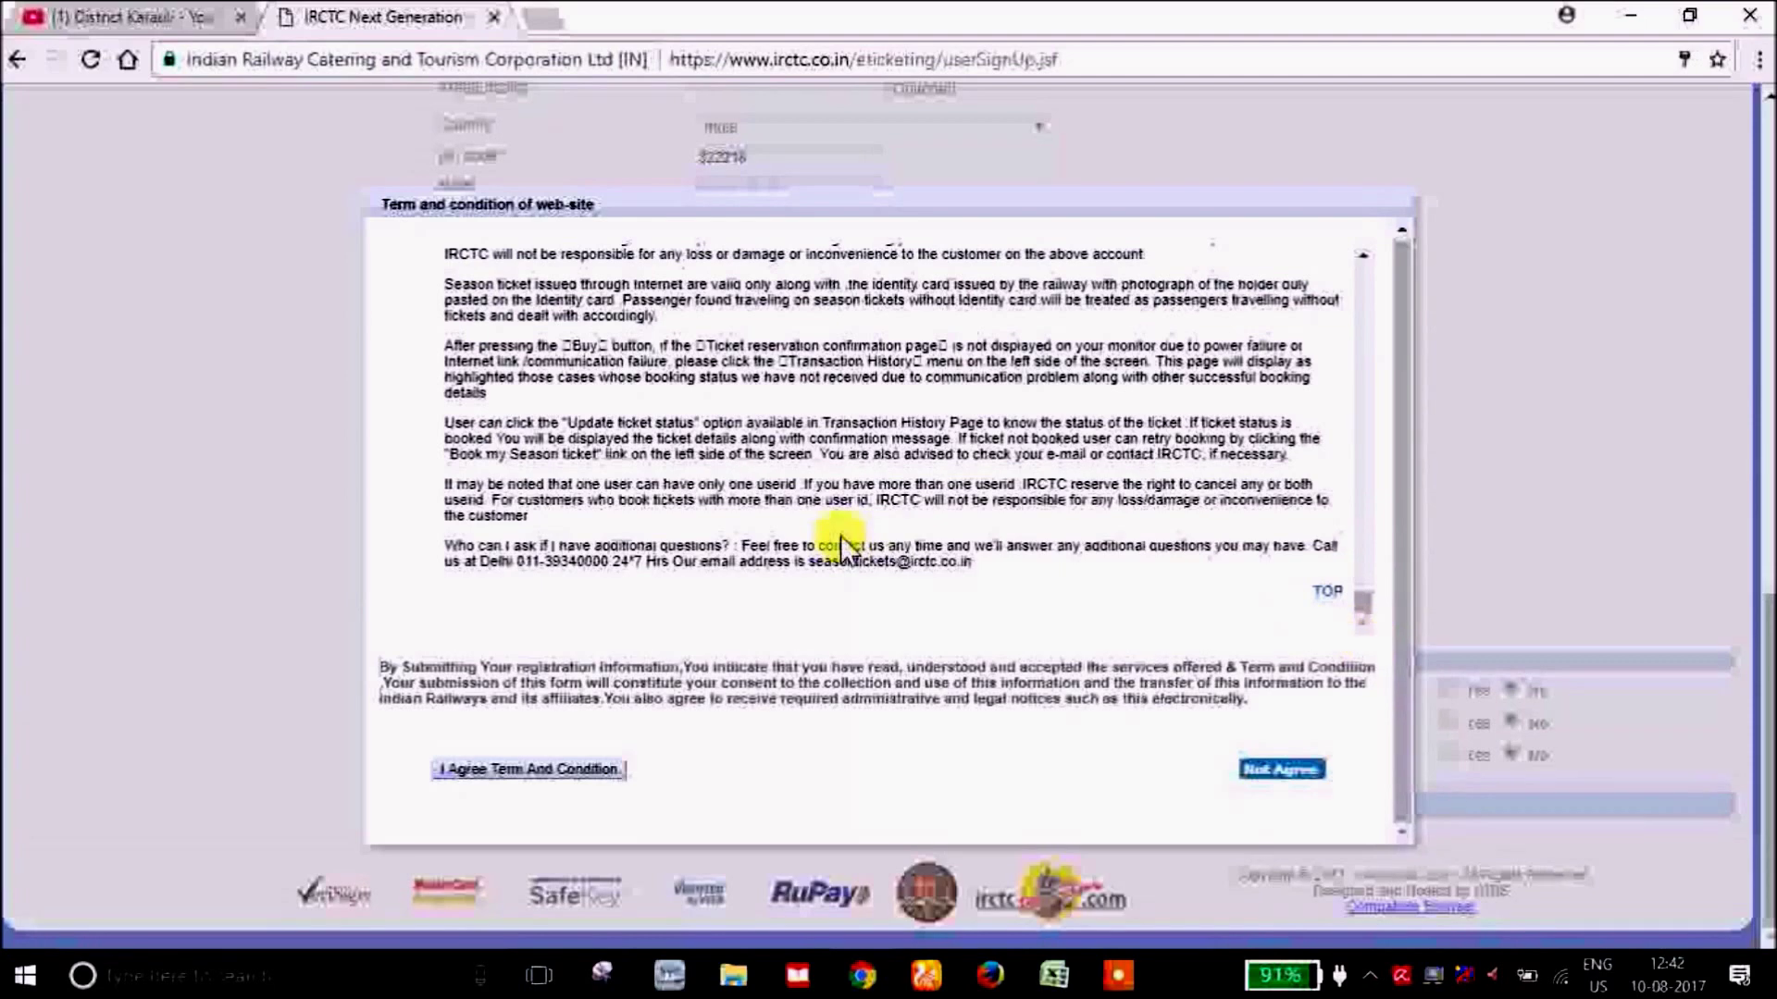
{"action": "left_click", "coordinate": [514, 769]}
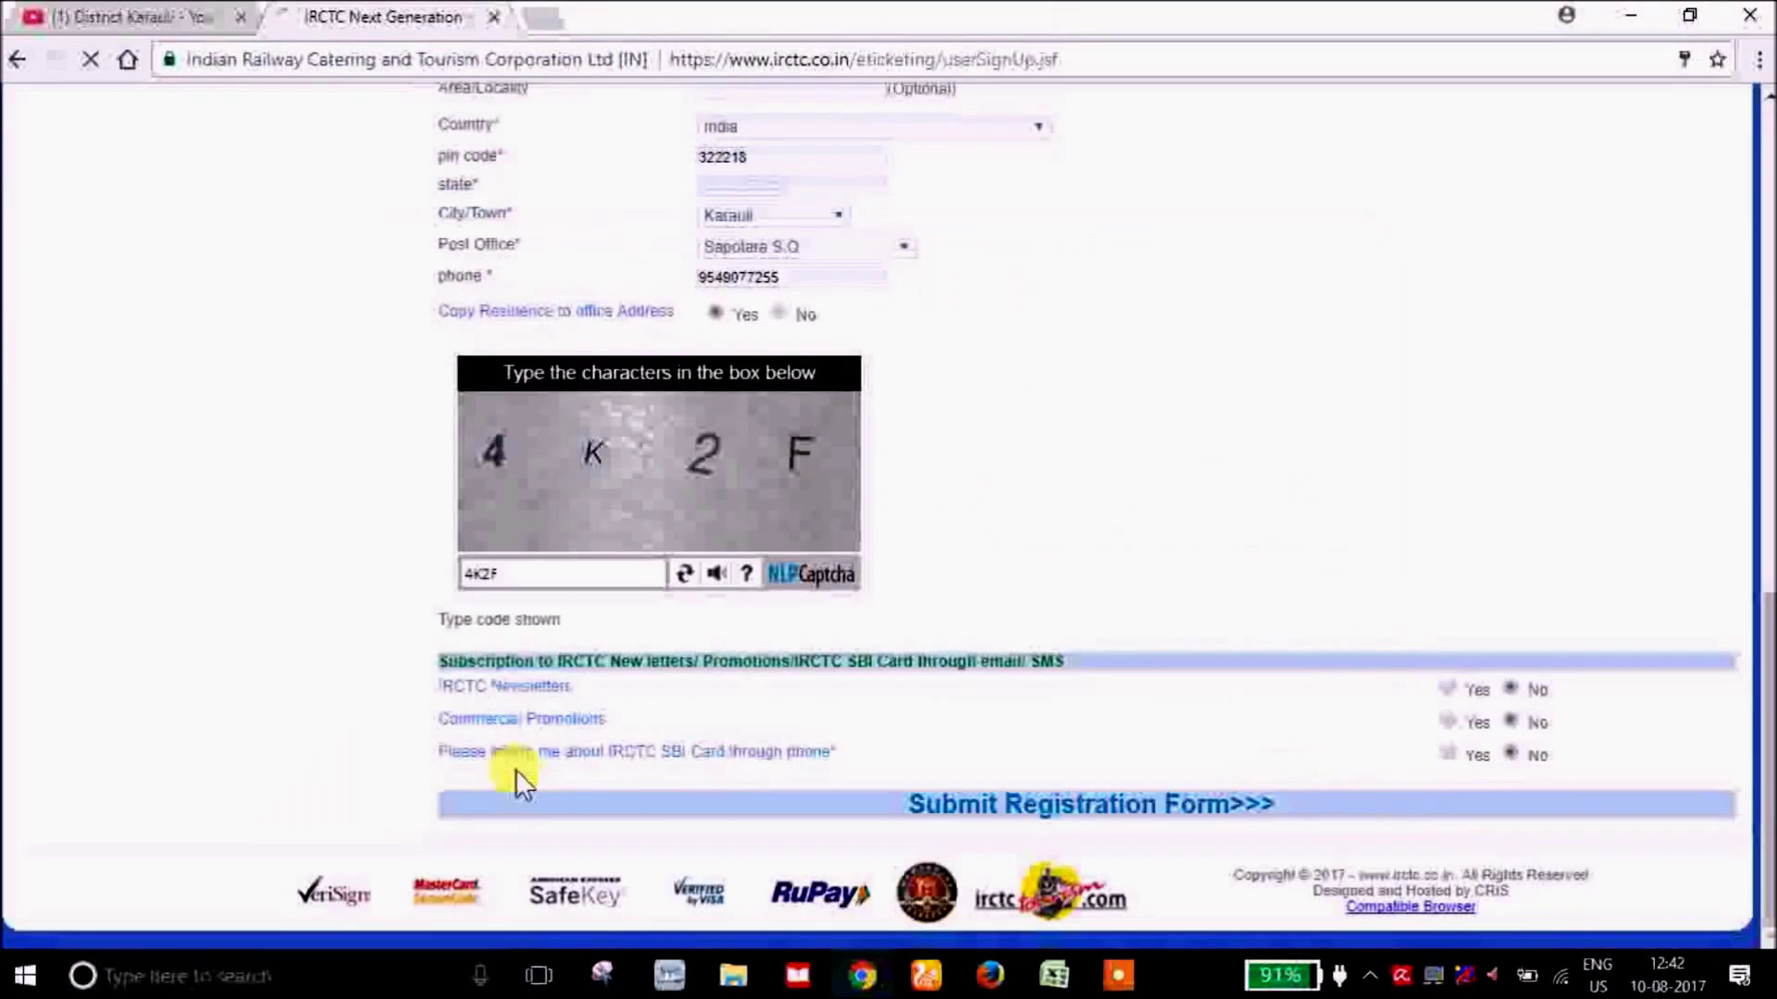